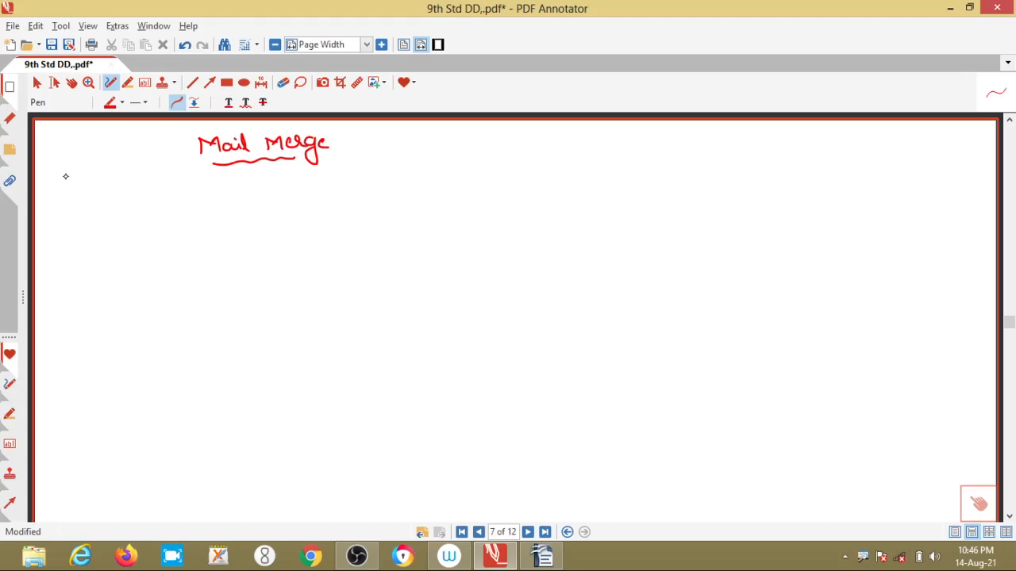
- Write an underlined "DD" in red beside the Mail Merge heading, and "9th std" in blue on its other side
{"action": "mouse_move", "coordinate": [77, 146]}
{"action": "left_mouse_down"}
{"action": "mouse_move", "coordinate": [77, 165]}
{"action": "mouse_move", "coordinate": [110, 161]}
{"action": "left_mouse_up"}
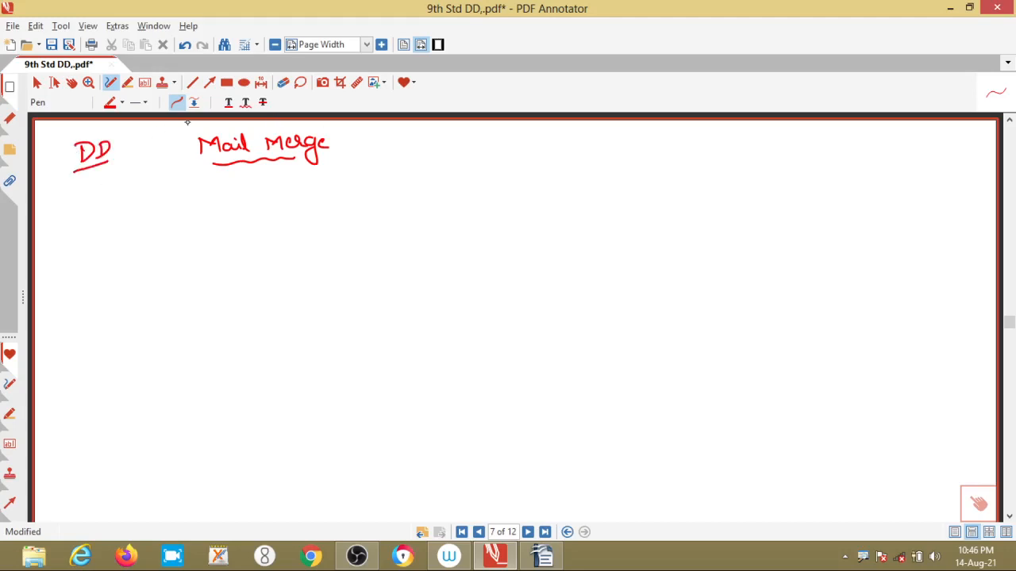
{"action": "left_click", "coordinate": [122, 103]}
{"action": "left_click", "coordinate": [195, 136]}
{"action": "left_click_drag", "start_coordinate": [359, 162], "coordinate": [355, 176]}
{"action": "left_click_drag", "start_coordinate": [369, 154], "coordinate": [408, 173]}
{"action": "left_click_drag", "start_coordinate": [416, 166], "coordinate": [420, 155]}
- Write "10th std" in blue below "9th std" and end it with an arrow
{"action": "left_click_drag", "start_coordinate": [350, 202], "coordinate": [351, 216]}
{"action": "mouse_move", "coordinate": [362, 201]}
{"action": "left_mouse_down"}
{"action": "mouse_move", "coordinate": [359, 213]}
{"action": "mouse_move", "coordinate": [376, 200]}
{"action": "left_mouse_up"}
{"action": "left_click_drag", "start_coordinate": [378, 190], "coordinate": [396, 207]}
{"action": "left_click_drag", "start_coordinate": [411, 191], "coordinate": [412, 205]}
{"action": "left_click_drag", "start_coordinate": [407, 197], "coordinate": [419, 196]}
{"action": "left_click", "coordinate": [439, 205]}
{"action": "mouse_move", "coordinate": [429, 198]}
{"action": "left_mouse_down"}
{"action": "mouse_move", "coordinate": [434, 186]}
{"action": "mouse_move", "coordinate": [465, 206]}
{"action": "mouse_move", "coordinate": [455, 210]}
{"action": "left_mouse_up"}
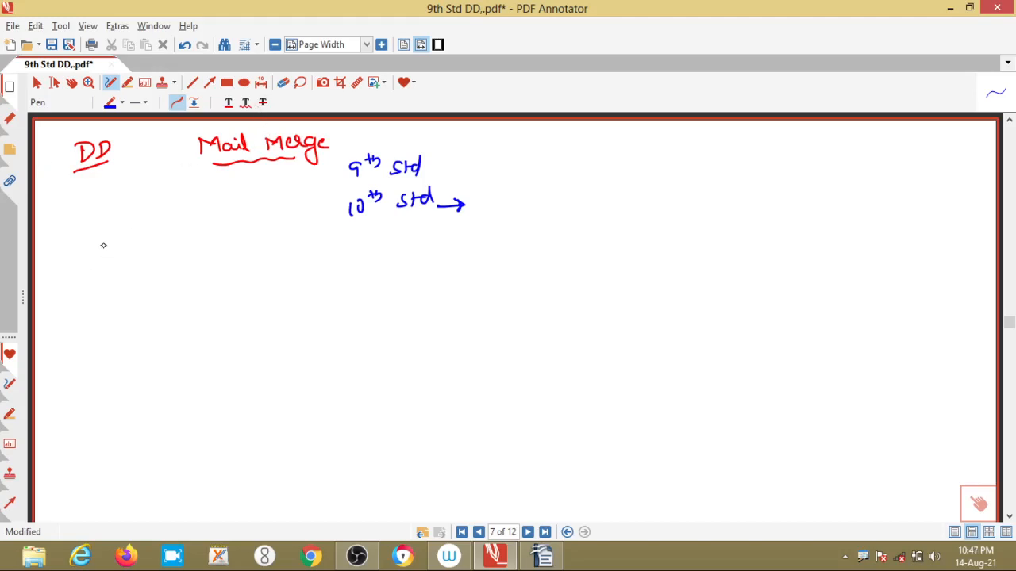
- Write an underlined "appln:" heading with a ticked list: Create letters, Mailing Lables, Envelops, Mass e-mails
{"action": "mouse_move", "coordinate": [103, 244]}
{"action": "left_mouse_down"}
{"action": "mouse_move", "coordinate": [138, 243]}
{"action": "mouse_move", "coordinate": [142, 225]}
{"action": "mouse_move", "coordinate": [137, 253]}
{"action": "mouse_move", "coordinate": [151, 249]}
{"action": "left_mouse_up"}
{"action": "left_click_drag", "start_coordinate": [93, 290], "coordinate": [184, 281]}
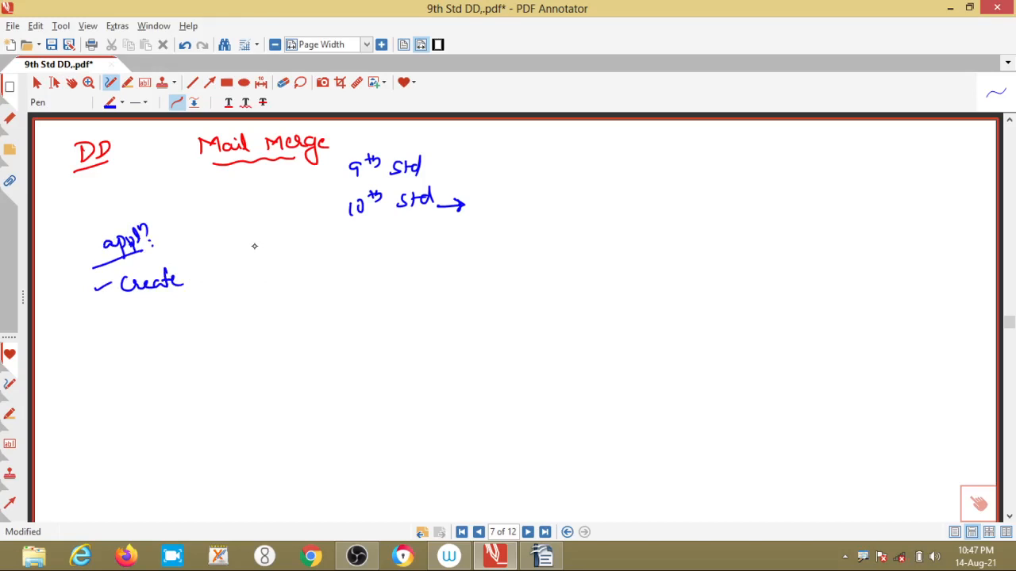
{"action": "mouse_move", "coordinate": [200, 266]}
{"action": "left_mouse_down"}
{"action": "mouse_move", "coordinate": [212, 281]}
{"action": "mouse_move", "coordinate": [259, 276]}
{"action": "mouse_move", "coordinate": [254, 261]}
{"action": "left_mouse_up"}
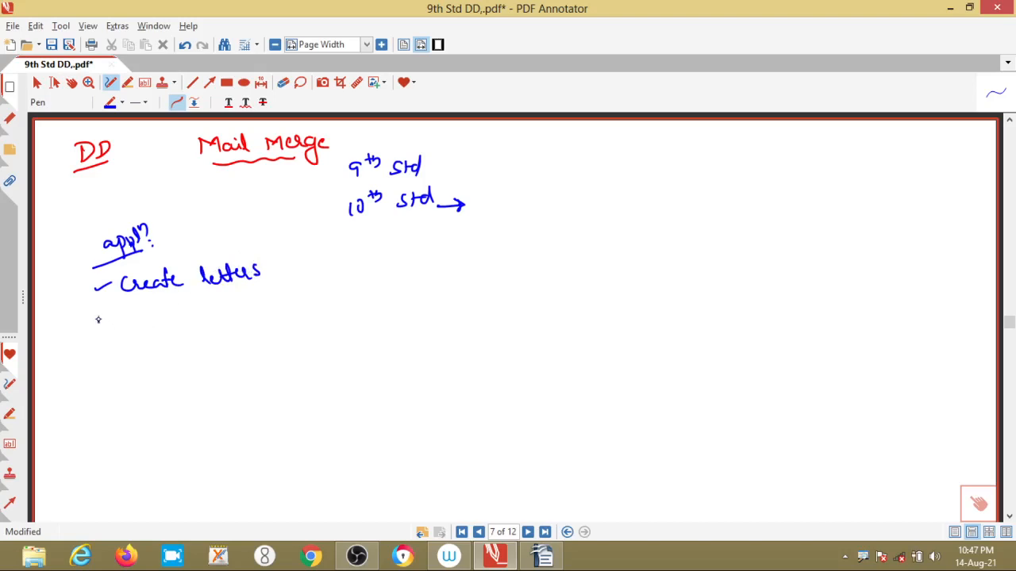
{"action": "mouse_move", "coordinate": [97, 318]}
{"action": "left_mouse_down"}
{"action": "mouse_move", "coordinate": [241, 308]}
{"action": "mouse_move", "coordinate": [248, 292]}
{"action": "mouse_move", "coordinate": [268, 301]}
{"action": "mouse_move", "coordinate": [281, 290]}
{"action": "mouse_move", "coordinate": [272, 307]}
{"action": "left_mouse_up"}
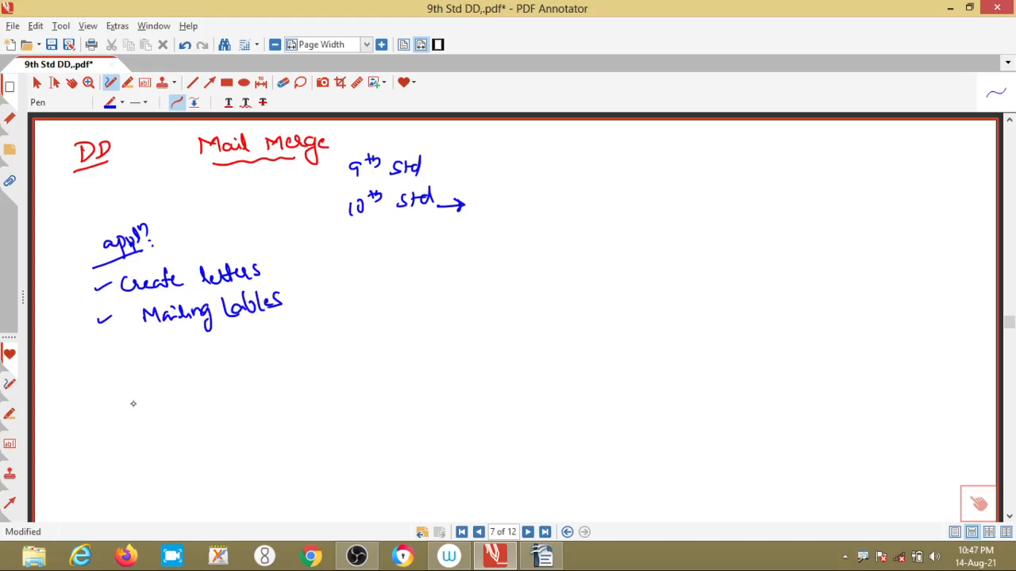
{"action": "mouse_move", "coordinate": [86, 352]}
{"action": "left_mouse_down"}
{"action": "mouse_move", "coordinate": [167, 355]}
{"action": "mouse_move", "coordinate": [200, 336]}
{"action": "mouse_move", "coordinate": [216, 347]}
{"action": "mouse_move", "coordinate": [231, 339]}
{"action": "mouse_move", "coordinate": [240, 355]}
{"action": "left_mouse_up"}
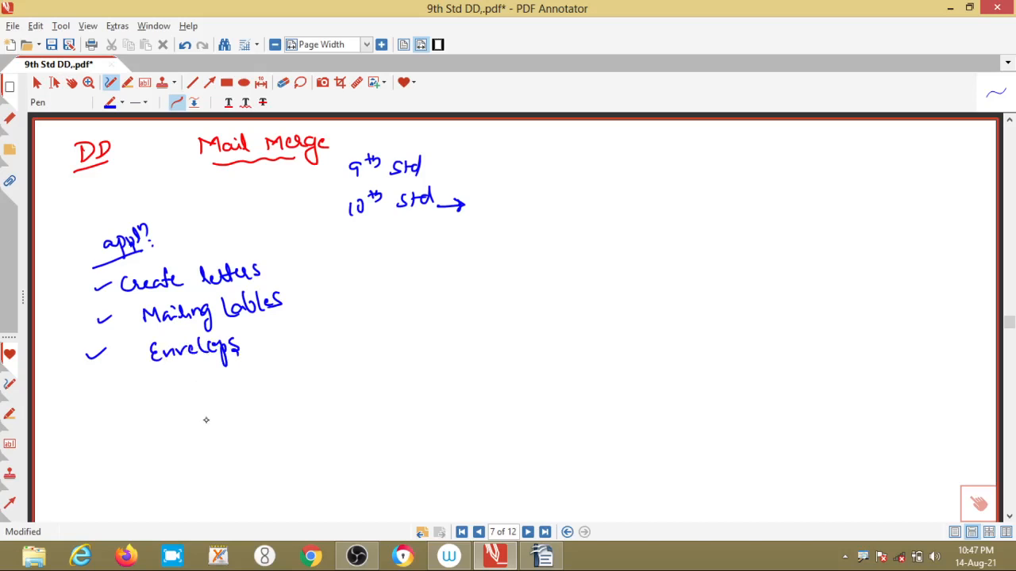
{"action": "mouse_move", "coordinate": [108, 399]}
{"action": "left_mouse_down"}
{"action": "mouse_move", "coordinate": [160, 382]}
{"action": "mouse_move", "coordinate": [286, 373]}
{"action": "left_mouse_up"}
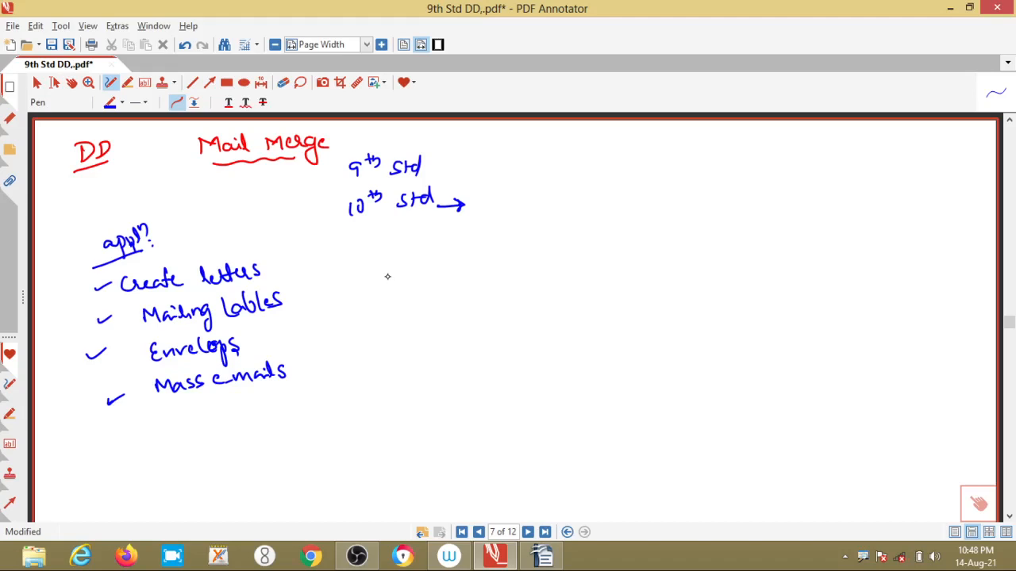
- Write "Main document" and "Recipients address, Greetings" next to the applications list and draw a box around each
{"action": "mouse_move", "coordinate": [378, 276]}
{"action": "left_mouse_down"}
{"action": "mouse_move", "coordinate": [380, 291]}
{"action": "mouse_move", "coordinate": [508, 274]}
{"action": "mouse_move", "coordinate": [520, 260]}
{"action": "mouse_move", "coordinate": [522, 275]}
{"action": "mouse_move", "coordinate": [568, 227]}
{"action": "mouse_move", "coordinate": [605, 238]}
{"action": "left_mouse_up"}
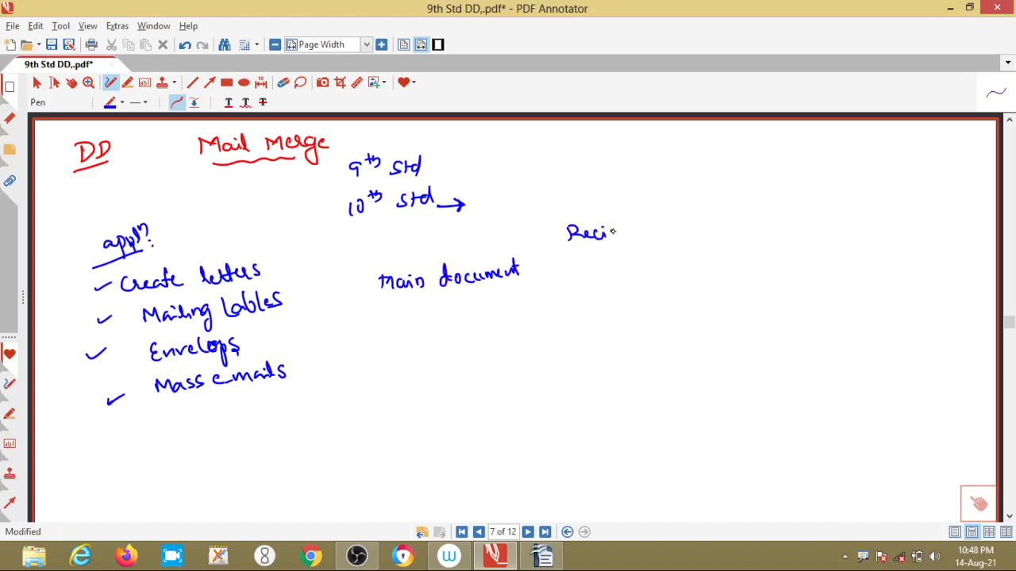
{"action": "left_click_drag", "start_coordinate": [613, 232], "coordinate": [664, 228]}
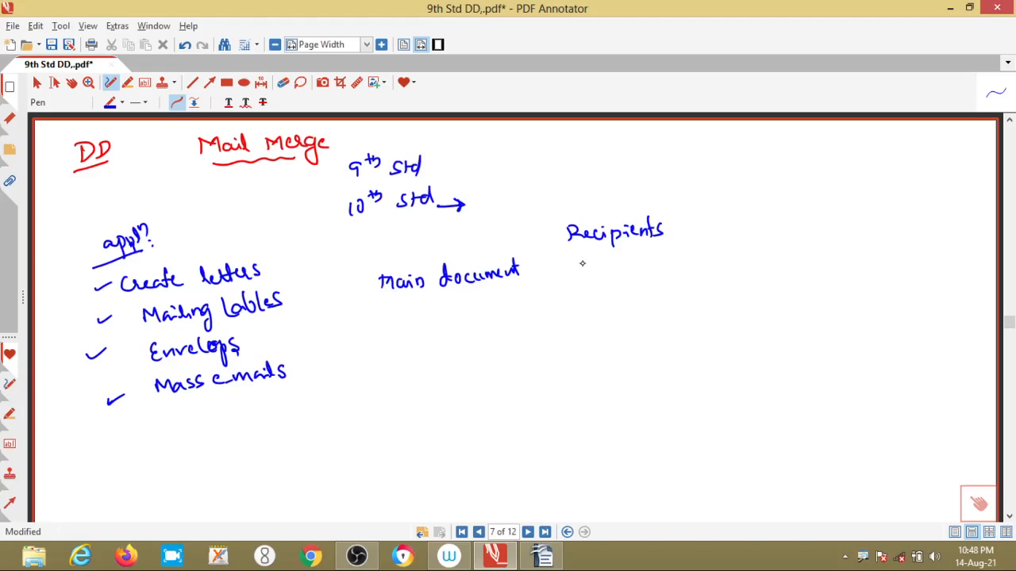
{"action": "mouse_move", "coordinate": [589, 262]}
{"action": "left_mouse_down"}
{"action": "mouse_move", "coordinate": [590, 276]}
{"action": "mouse_move", "coordinate": [652, 263]}
{"action": "mouse_move", "coordinate": [645, 277]}
{"action": "mouse_move", "coordinate": [694, 241]}
{"action": "mouse_move", "coordinate": [735, 232]}
{"action": "left_mouse_up"}
{"action": "mouse_move", "coordinate": [545, 235]}
{"action": "left_mouse_down"}
{"action": "mouse_move", "coordinate": [562, 229]}
{"action": "mouse_move", "coordinate": [562, 300]}
{"action": "mouse_move", "coordinate": [717, 270]}
{"action": "mouse_move", "coordinate": [745, 200]}
{"action": "left_mouse_up"}
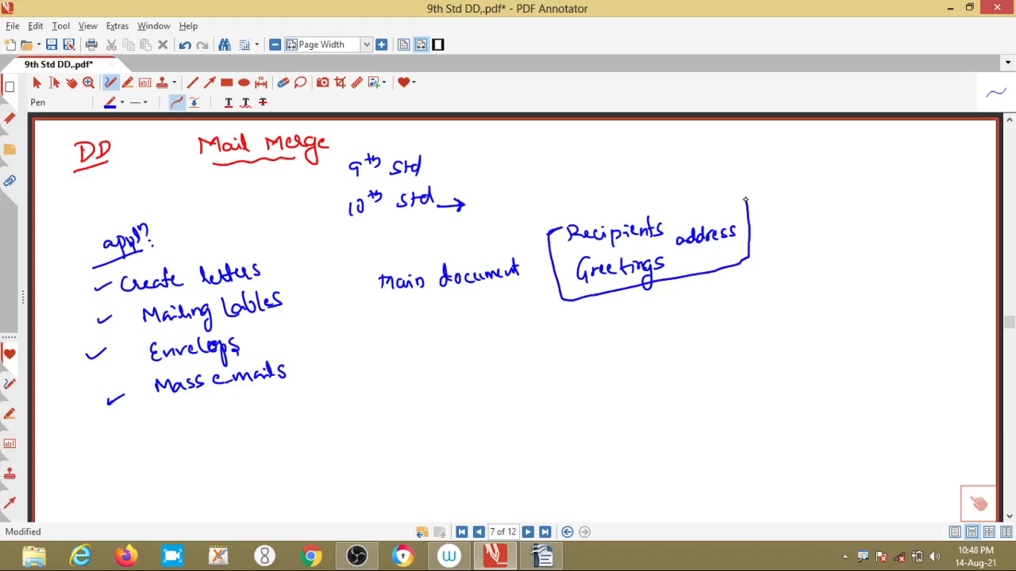
{"action": "mouse_move", "coordinate": [545, 233]}
{"action": "left_mouse_down"}
{"action": "mouse_move", "coordinate": [691, 194]}
{"action": "mouse_move", "coordinate": [746, 199]}
{"action": "left_mouse_up"}
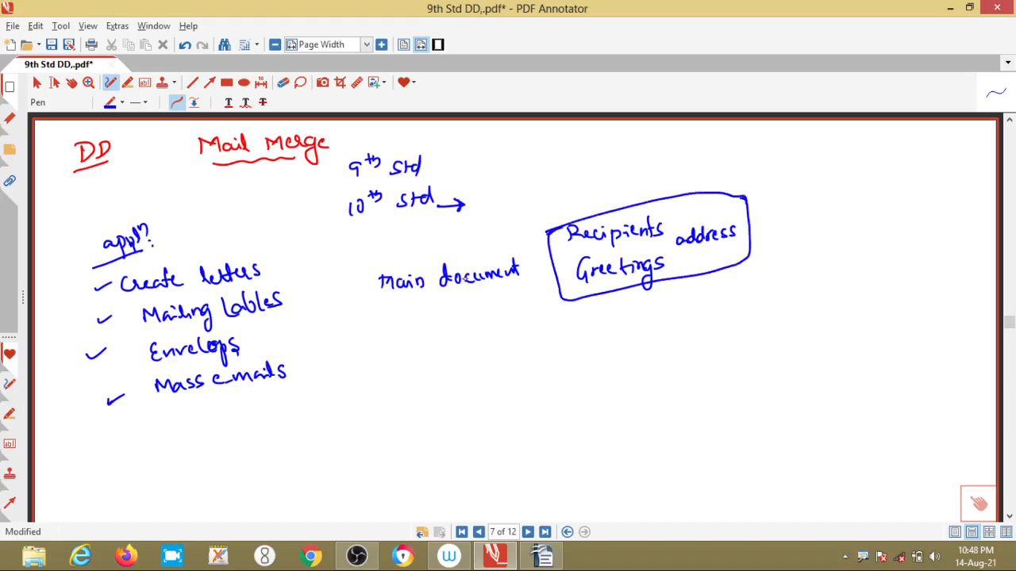
{"action": "left_click_drag", "start_coordinate": [381, 307], "coordinate": [498, 239]}
{"action": "mouse_move", "coordinate": [383, 310]}
{"action": "left_mouse_down"}
{"action": "mouse_move", "coordinate": [520, 279]}
{"action": "mouse_move", "coordinate": [497, 240]}
{"action": "left_mouse_up"}
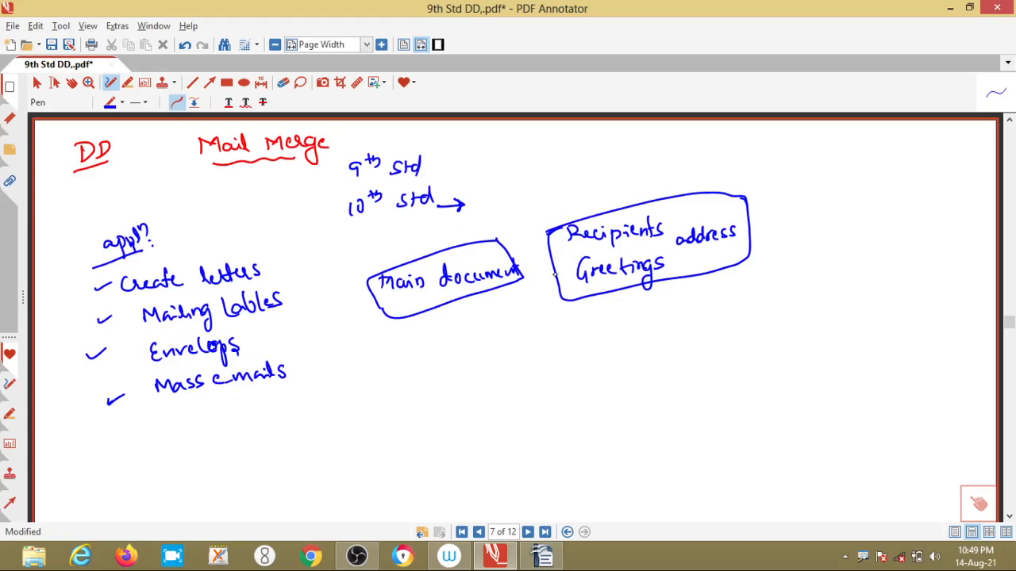
{"action": "left_click", "coordinate": [358, 559]}
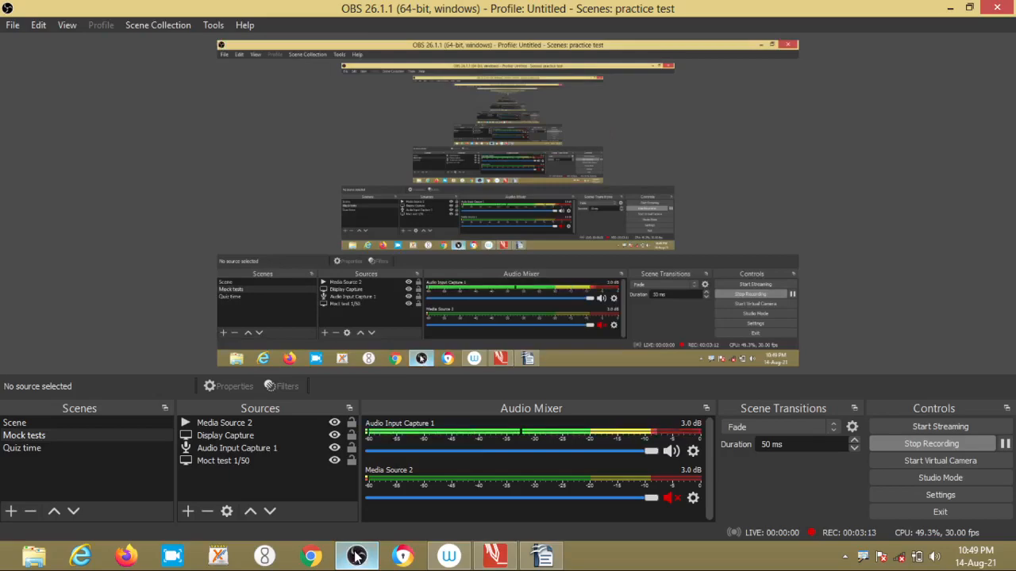
{"action": "left_click", "coordinate": [363, 557]}
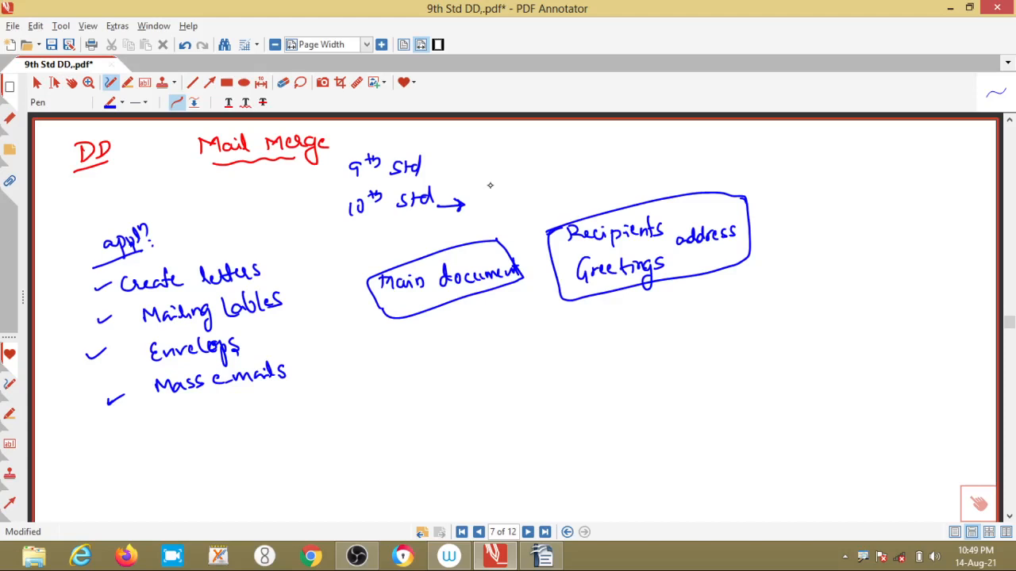
- Write "Mail Merge" above the two boxes and draw an arrow from it to each box
{"action": "mouse_move", "coordinate": [490, 184]}
{"action": "left_mouse_down"}
{"action": "mouse_move", "coordinate": [555, 163]}
{"action": "mouse_move", "coordinate": [589, 165]}
{"action": "left_mouse_up"}
{"action": "mouse_move", "coordinate": [531, 190]}
{"action": "left_mouse_down"}
{"action": "mouse_move", "coordinate": [486, 228]}
{"action": "mouse_move", "coordinate": [493, 224]}
{"action": "left_mouse_up"}
{"action": "left_click_drag", "start_coordinate": [553, 183], "coordinate": [565, 208]}
{"action": "left_click_drag", "start_coordinate": [558, 199], "coordinate": [570, 197]}
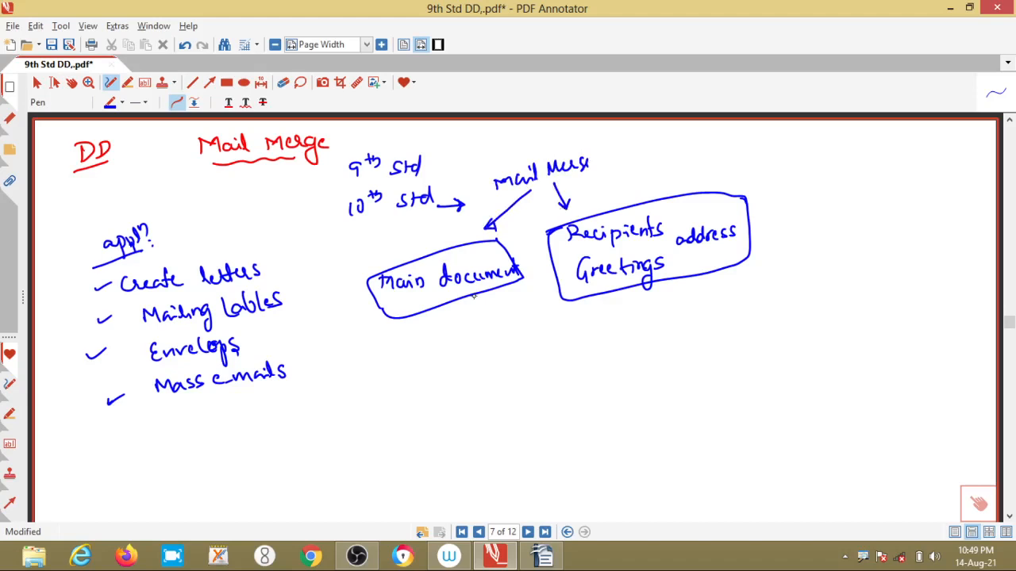
- Label the recipients box "Data source → Keep changing" and write a ticked "fixed" under the Main document box
{"action": "left_click_drag", "start_coordinate": [599, 200], "coordinate": [704, 175]}
{"action": "mouse_move", "coordinate": [397, 330]}
{"action": "left_mouse_down"}
{"action": "mouse_move", "coordinate": [418, 322]}
{"action": "mouse_move", "coordinate": [427, 340]}
{"action": "mouse_move", "coordinate": [470, 320]}
{"action": "left_mouse_up"}
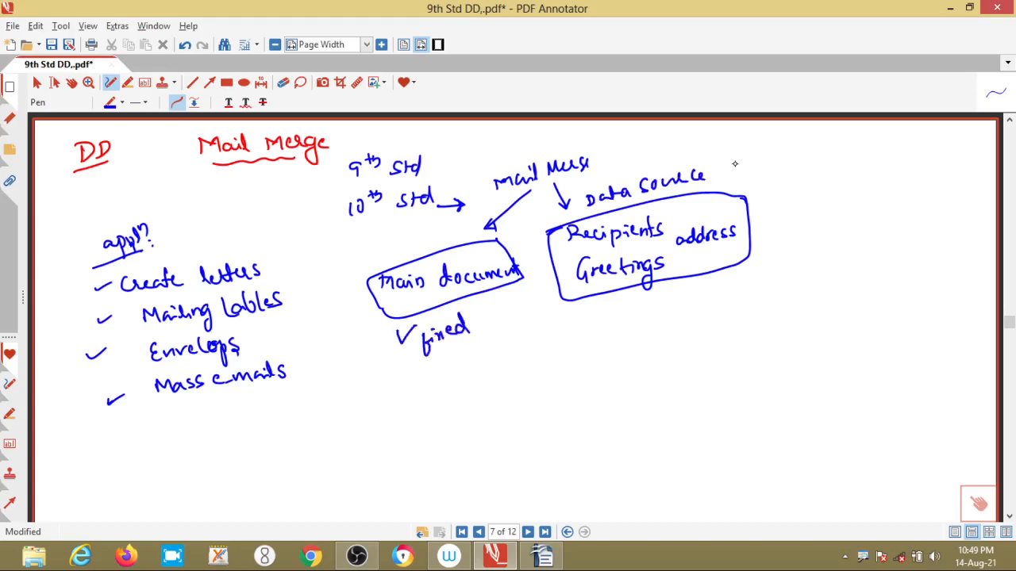
{"action": "mouse_move", "coordinate": [719, 184]}
{"action": "left_mouse_down"}
{"action": "mouse_move", "coordinate": [876, 155]}
{"action": "mouse_move", "coordinate": [868, 173]}
{"action": "left_mouse_up"}
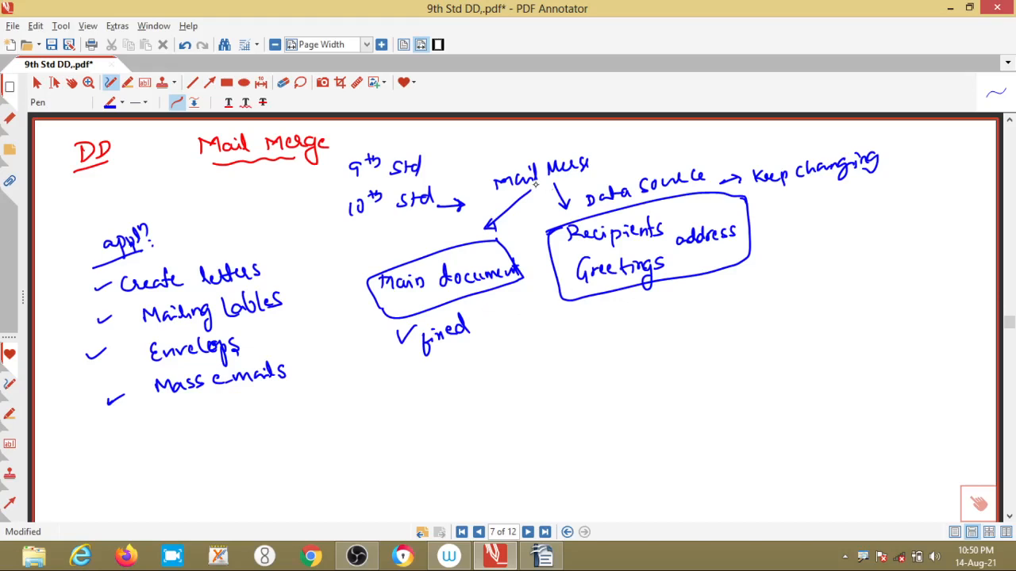
{"action": "left_click_drag", "start_coordinate": [524, 187], "coordinate": [593, 170]}
- Write the starred heading "Performing Mail Merge" in red below the lists and underline "Mail Merge"
{"action": "scroll", "coordinate": [547, 407], "scroll_direction": "down", "scroll_amount": 3}
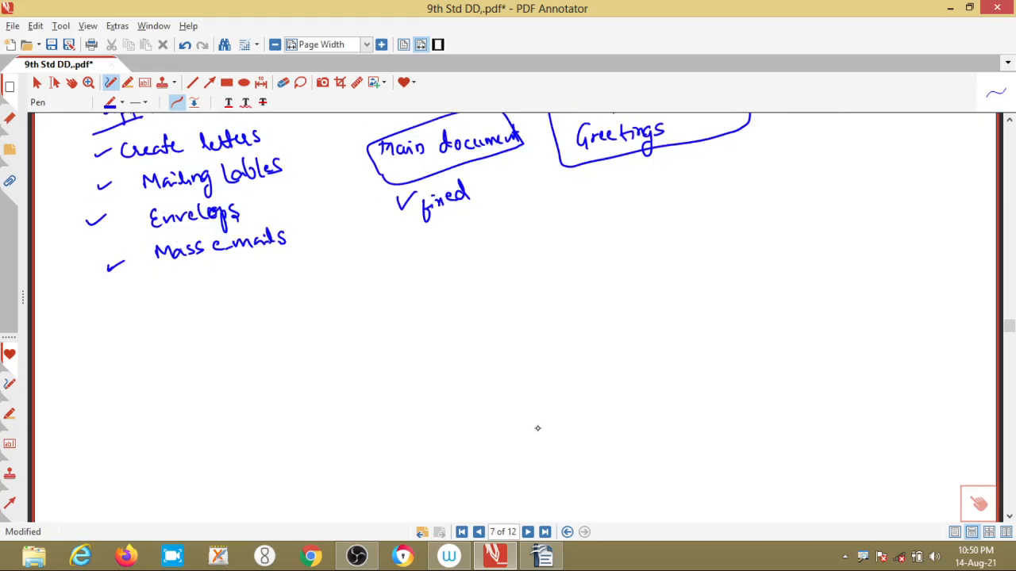
{"action": "scroll", "coordinate": [538, 428], "scroll_direction": "down", "scroll_amount": 2}
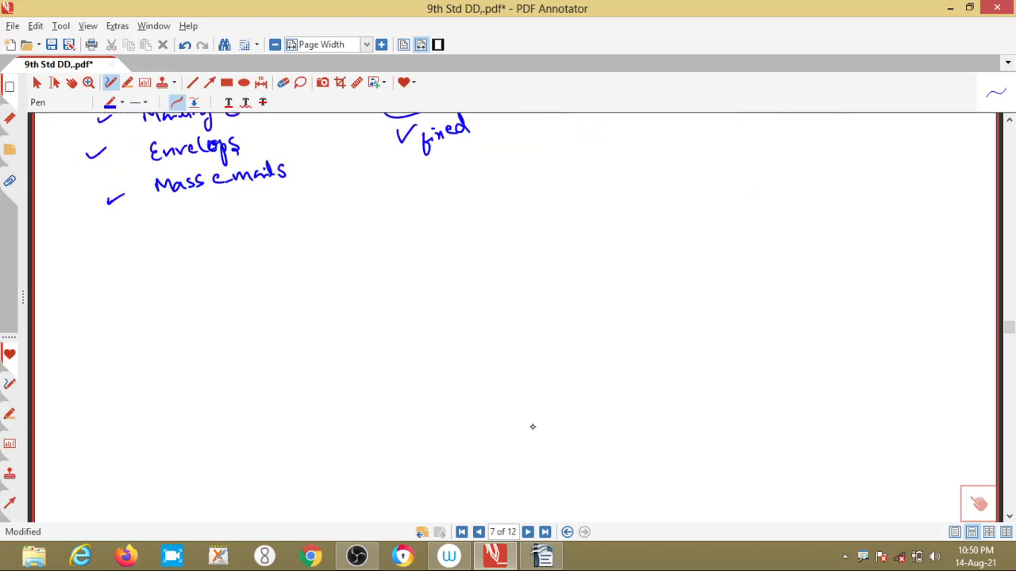
{"action": "left_click", "coordinate": [123, 103]}
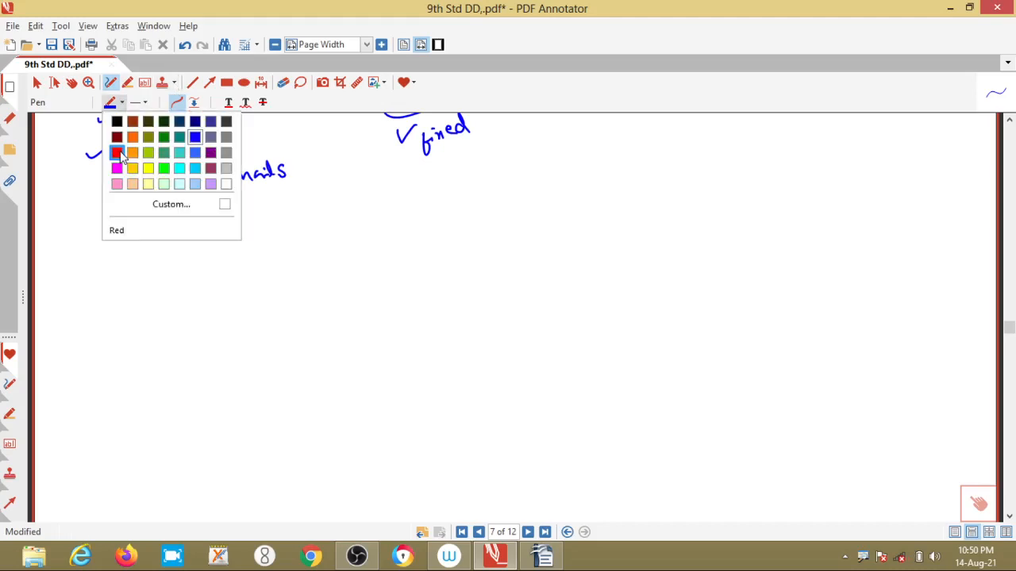
{"action": "left_click", "coordinate": [116, 152]}
{"action": "mouse_move", "coordinate": [114, 251]}
{"action": "left_mouse_down"}
{"action": "mouse_move", "coordinate": [204, 243]}
{"action": "mouse_move", "coordinate": [209, 261]}
{"action": "mouse_move", "coordinate": [246, 232]}
{"action": "mouse_move", "coordinate": [274, 238]}
{"action": "mouse_move", "coordinate": [283, 224]}
{"action": "mouse_move", "coordinate": [362, 231]}
{"action": "left_mouse_up"}
{"action": "left_click_drag", "start_coordinate": [244, 260], "coordinate": [322, 248]}
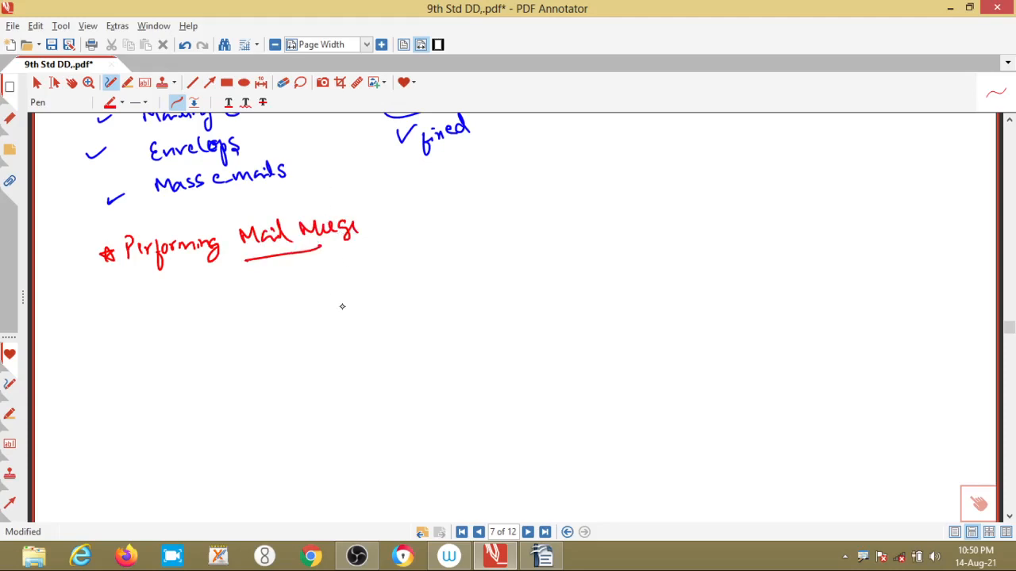
- Write the first two steps in blue under the heading: "Create a Main document" and "Creating data source", each with an arrow bullet
{"action": "left_click", "coordinate": [121, 103]}
{"action": "left_click", "coordinate": [194, 136]}
{"action": "left_click_drag", "start_coordinate": [101, 315], "coordinate": [116, 308]}
{"action": "mouse_move", "coordinate": [149, 293]}
{"action": "left_mouse_down"}
{"action": "mouse_move", "coordinate": [240, 300]}
{"action": "mouse_move", "coordinate": [267, 283]}
{"action": "mouse_move", "coordinate": [285, 292]}
{"action": "mouse_move", "coordinate": [389, 270]}
{"action": "mouse_move", "coordinate": [397, 249]}
{"action": "mouse_move", "coordinate": [411, 253]}
{"action": "left_mouse_up"}
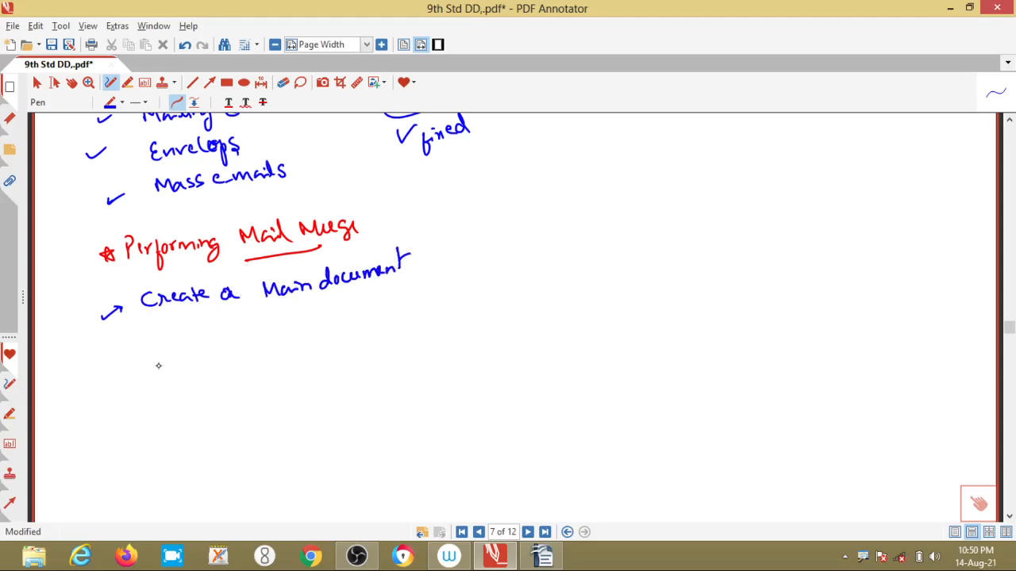
{"action": "left_click_drag", "start_coordinate": [109, 354], "coordinate": [132, 349]}
{"action": "mouse_move", "coordinate": [162, 334]}
{"action": "left_mouse_down"}
{"action": "mouse_move", "coordinate": [162, 351]}
{"action": "mouse_move", "coordinate": [376, 317]}
{"action": "left_mouse_up"}
{"action": "left_click", "coordinate": [317, 321]}
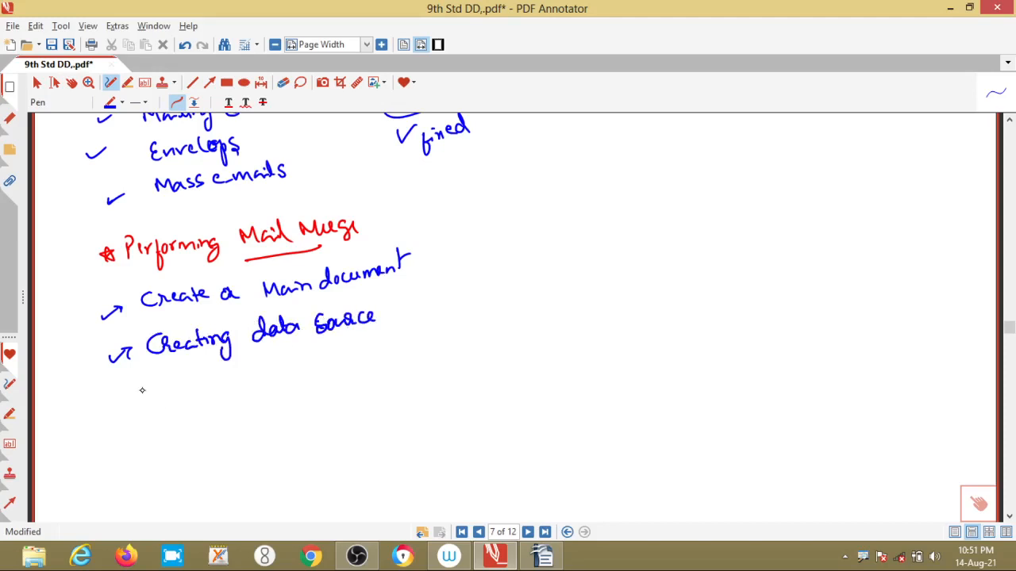
- Write the third step, "adding Merge fields in to Main document", with an arrow bullet
{"action": "left_click_drag", "start_coordinate": [127, 394], "coordinate": [151, 391]}
{"action": "mouse_move", "coordinate": [172, 388]}
{"action": "left_mouse_down"}
{"action": "mouse_move", "coordinate": [203, 373]}
{"action": "mouse_move", "coordinate": [232, 379]}
{"action": "mouse_move", "coordinate": [327, 357]}
{"action": "mouse_move", "coordinate": [340, 373]}
{"action": "mouse_move", "coordinate": [372, 353]}
{"action": "mouse_move", "coordinate": [373, 367]}
{"action": "mouse_move", "coordinate": [482, 341]}
{"action": "mouse_move", "coordinate": [471, 334]}
{"action": "mouse_move", "coordinate": [572, 325]}
{"action": "mouse_move", "coordinate": [582, 313]}
{"action": "left_mouse_up"}
{"action": "left_click", "coordinate": [421, 341]}
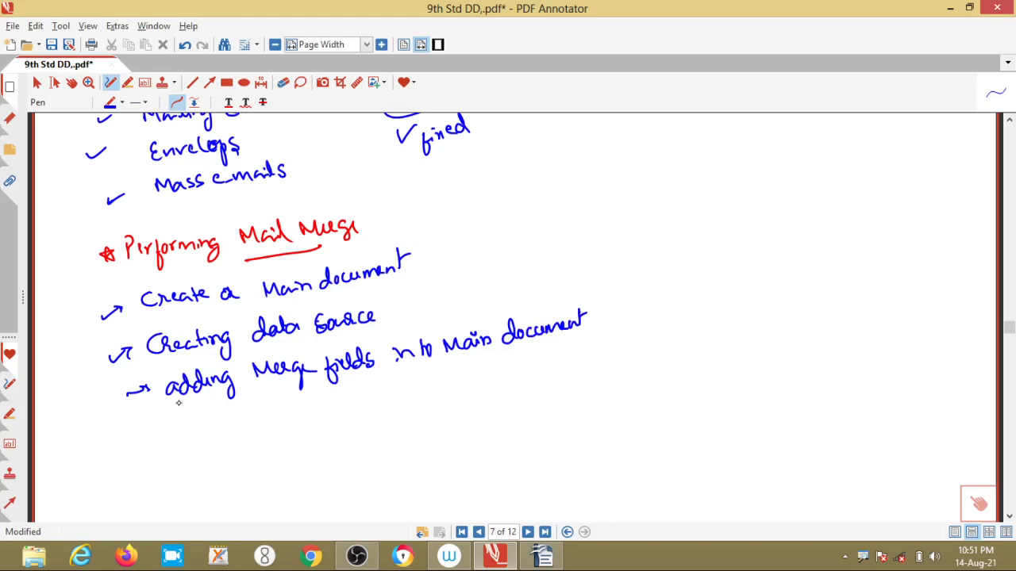
{"action": "left_click_drag", "start_coordinate": [142, 384], "coordinate": [152, 383]}
- Draw an arrow from "Creating data source" to short field notes: str, F, M, a, pin and ph no, with arrows between them
{"action": "left_click_drag", "start_coordinate": [388, 319], "coordinate": [414, 302]}
{"action": "left_click_drag", "start_coordinate": [435, 275], "coordinate": [442, 281]}
{"action": "mouse_move", "coordinate": [446, 269]}
{"action": "left_mouse_down"}
{"action": "mouse_move", "coordinate": [453, 278]}
{"action": "mouse_move", "coordinate": [441, 302]}
{"action": "mouse_move", "coordinate": [456, 311]}
{"action": "left_mouse_up"}
{"action": "mouse_move", "coordinate": [468, 315]}
{"action": "left_mouse_down"}
{"action": "mouse_move", "coordinate": [543, 309]}
{"action": "mouse_move", "coordinate": [571, 291]}
{"action": "left_mouse_up"}
{"action": "left_click", "coordinate": [476, 320]}
{"action": "mouse_move", "coordinate": [458, 277]}
{"action": "left_mouse_down"}
{"action": "mouse_move", "coordinate": [466, 269]}
{"action": "mouse_move", "coordinate": [485, 319]}
{"action": "left_mouse_up"}
{"action": "left_click_drag", "start_coordinate": [512, 314], "coordinate": [578, 304]}
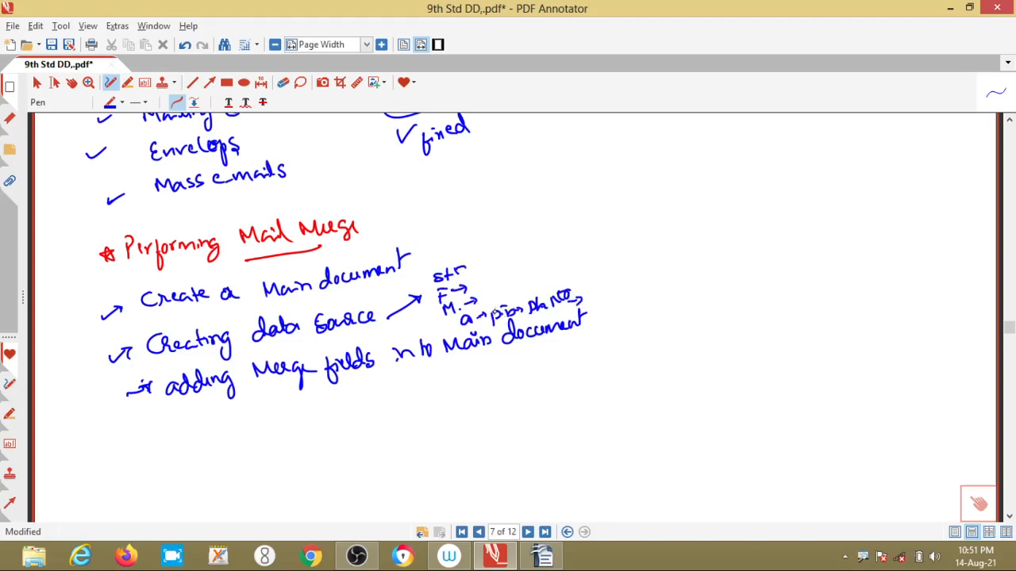
- Underline "document" and "data source" in the first two steps, and write "50 nos → Spreadsheet (Excel)" with "50 nos" underlined
{"action": "left_click_drag", "start_coordinate": [309, 300], "coordinate": [357, 292]}
{"action": "left_click_drag", "start_coordinate": [274, 351], "coordinate": [335, 337]}
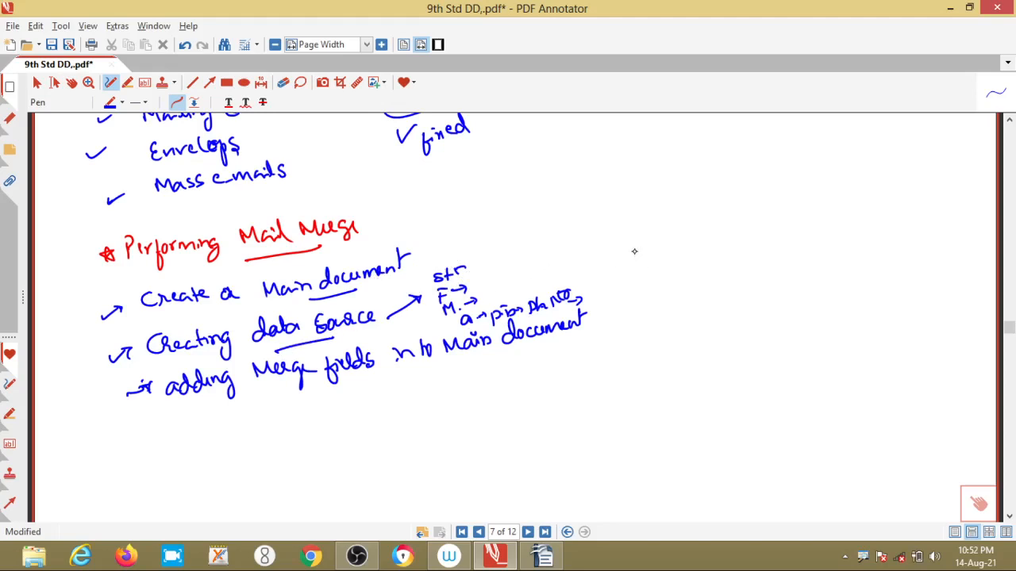
{"action": "mouse_move", "coordinate": [620, 237]}
{"action": "left_mouse_down"}
{"action": "mouse_move", "coordinate": [618, 247]}
{"action": "mouse_move", "coordinate": [678, 231]}
{"action": "mouse_move", "coordinate": [675, 241]}
{"action": "left_mouse_up"}
{"action": "left_click_drag", "start_coordinate": [619, 257], "coordinate": [668, 246]}
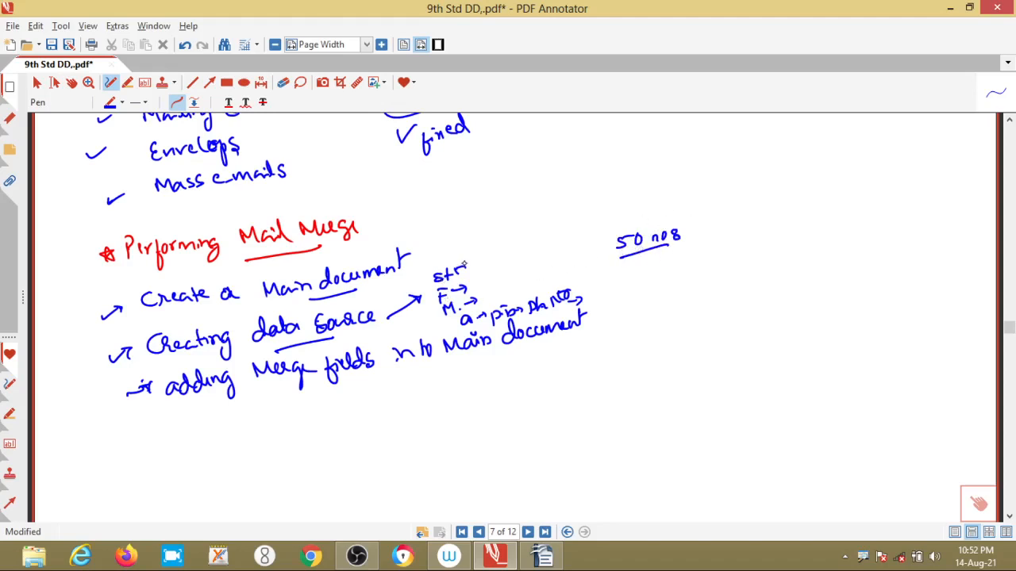
{"action": "mouse_move", "coordinate": [707, 239]}
{"action": "left_mouse_down"}
{"action": "mouse_move", "coordinate": [696, 240]}
{"action": "mouse_move", "coordinate": [767, 241]}
{"action": "mouse_move", "coordinate": [837, 224]}
{"action": "mouse_move", "coordinate": [943, 236]}
{"action": "left_mouse_up"}
{"action": "left_click_drag", "start_coordinate": [877, 218], "coordinate": [874, 240]}
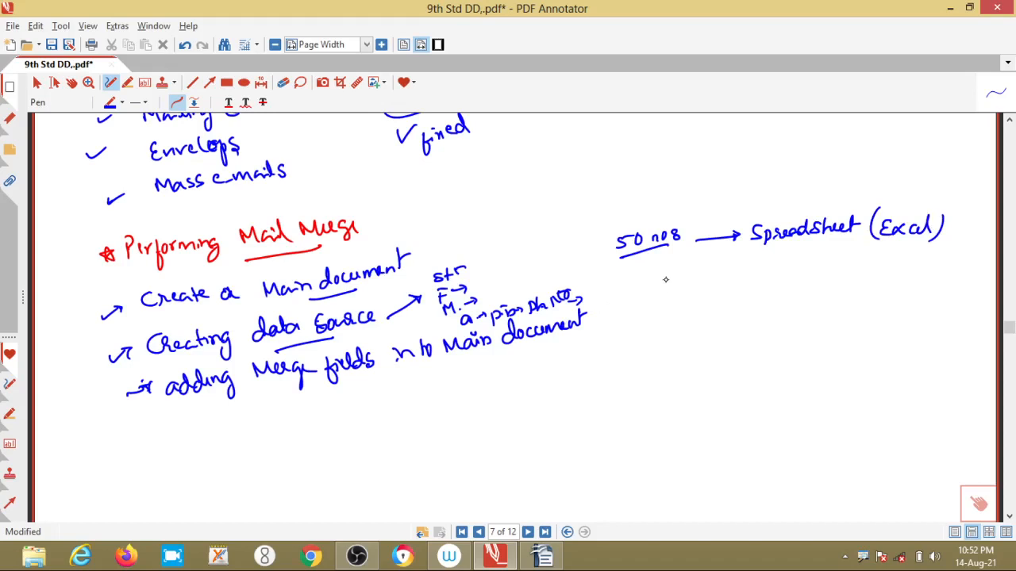
- Mark bullets for the third and fourth steps, and link "Main document" to an underlined "Matter" with a curved arrow toward "50 nos"
{"action": "left_click_drag", "start_coordinate": [119, 399], "coordinate": [149, 385]}
{"action": "left_click_drag", "start_coordinate": [108, 454], "coordinate": [135, 434]}
{"action": "mouse_move", "coordinate": [399, 237]}
{"action": "left_mouse_down"}
{"action": "mouse_move", "coordinate": [435, 195]}
{"action": "mouse_move", "coordinate": [457, 191]}
{"action": "left_mouse_up"}
{"action": "left_click_drag", "start_coordinate": [464, 188], "coordinate": [477, 184]}
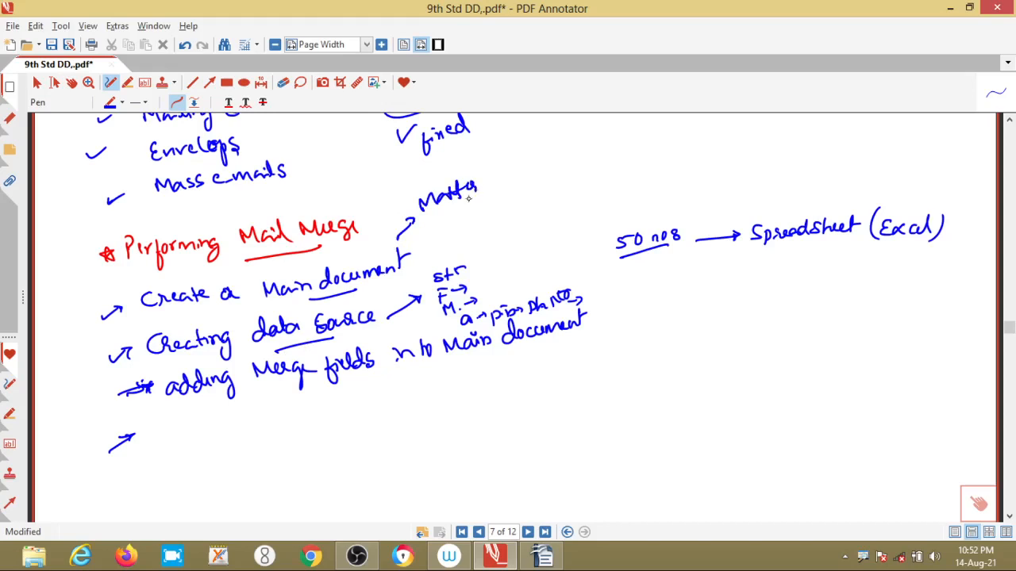
{"action": "mouse_move", "coordinate": [433, 223]}
{"action": "left_mouse_down"}
{"action": "mouse_move", "coordinate": [465, 205]}
{"action": "mouse_move", "coordinate": [609, 209]}
{"action": "mouse_move", "coordinate": [599, 213]}
{"action": "left_mouse_up"}
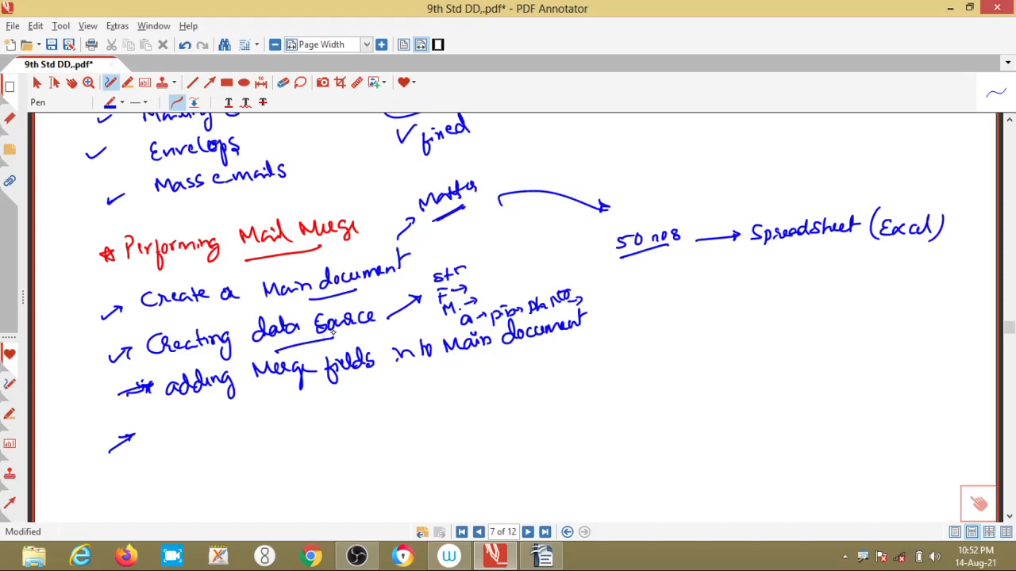
- Circle the data source field notes and write the fourth step, "Merging the data source with the Main document"
{"action": "left_click_drag", "start_coordinate": [681, 230], "coordinate": [688, 230]}
{"action": "mouse_move", "coordinate": [461, 254]}
{"action": "left_mouse_down"}
{"action": "mouse_move", "coordinate": [421, 269]}
{"action": "mouse_move", "coordinate": [435, 323]}
{"action": "mouse_move", "coordinate": [543, 316]}
{"action": "mouse_move", "coordinate": [598, 290]}
{"action": "mouse_move", "coordinate": [454, 252]}
{"action": "left_mouse_up"}
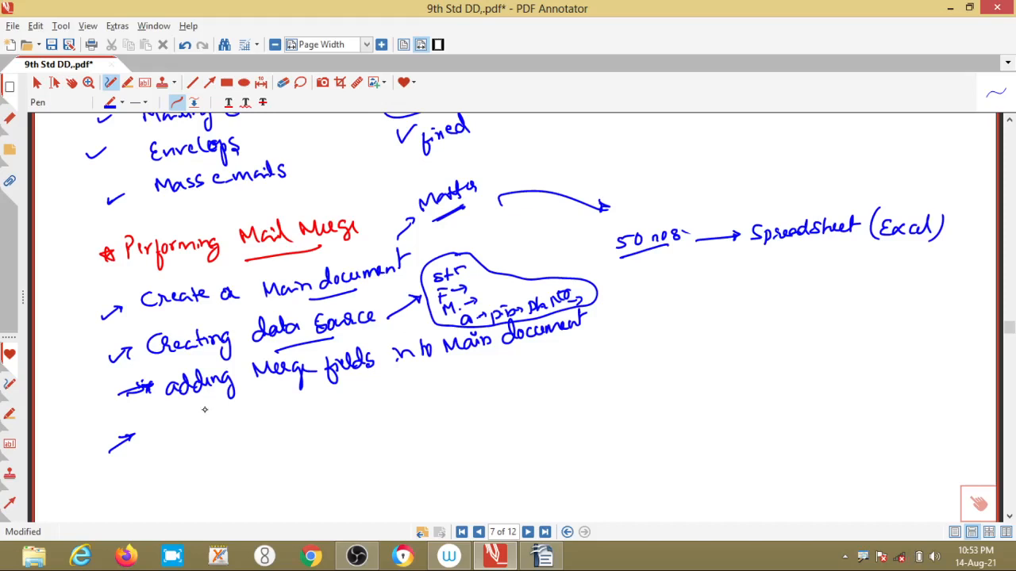
{"action": "mouse_move", "coordinate": [168, 438]}
{"action": "left_mouse_down"}
{"action": "mouse_move", "coordinate": [207, 429]}
{"action": "mouse_move", "coordinate": [213, 452]}
{"action": "mouse_move", "coordinate": [236, 425]}
{"action": "mouse_move", "coordinate": [241, 437]}
{"action": "mouse_move", "coordinate": [270, 416]}
{"action": "mouse_move", "coordinate": [383, 397]}
{"action": "mouse_move", "coordinate": [429, 406]}
{"action": "mouse_move", "coordinate": [452, 387]}
{"action": "mouse_move", "coordinate": [588, 381]}
{"action": "mouse_move", "coordinate": [673, 355]}
{"action": "left_mouse_up"}
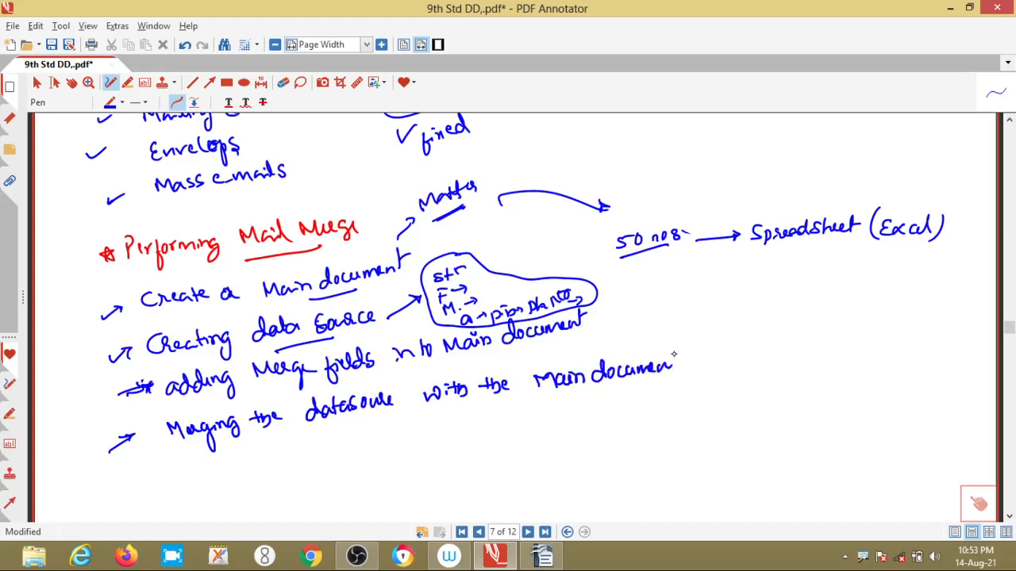
{"action": "left_click", "coordinate": [356, 556]}
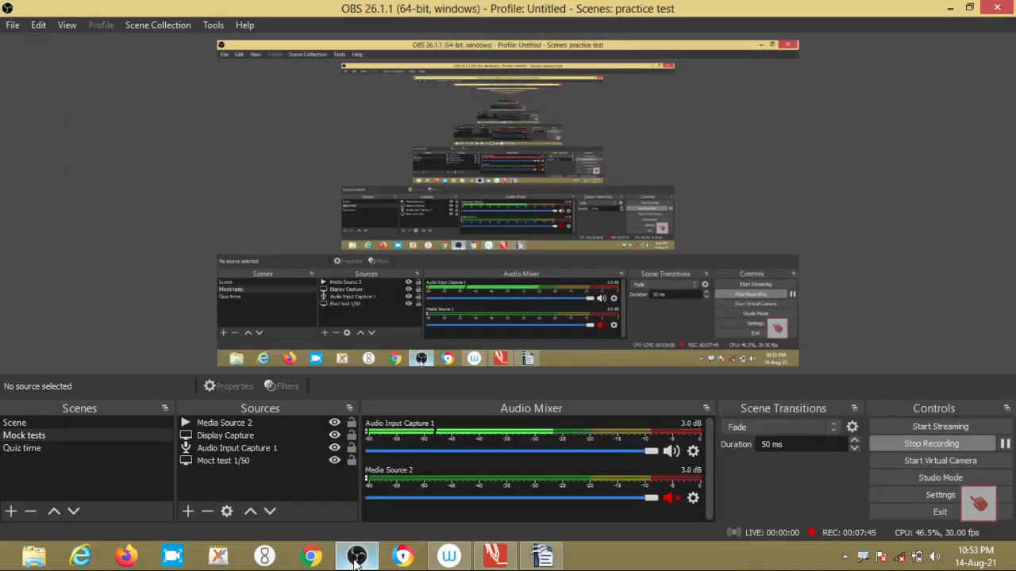
{"action": "left_click", "coordinate": [356, 557]}
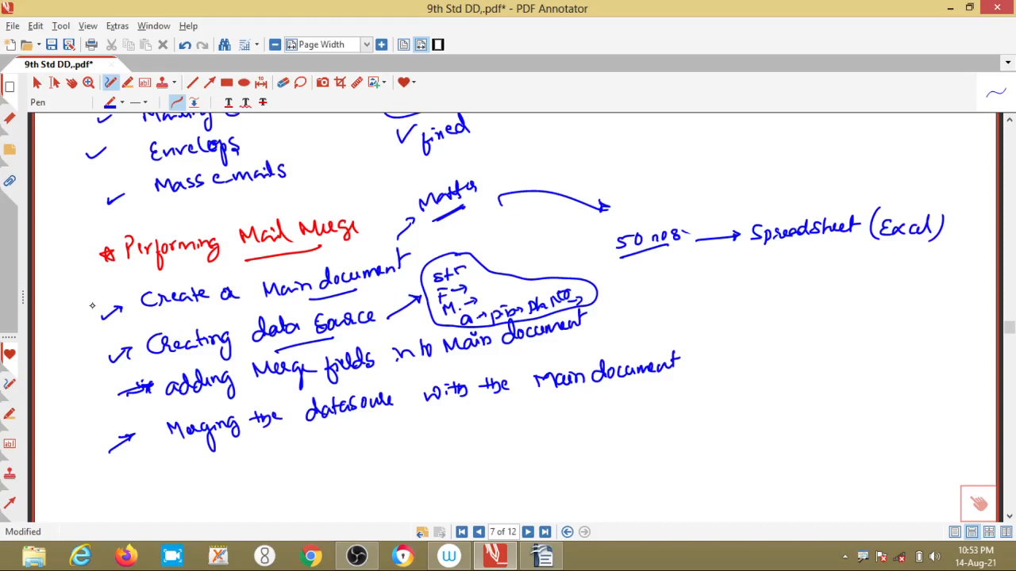
- Draw a blue curly brace beside the four mail merge steps and label it "9th"
{"action": "left_click", "coordinate": [10, 353]}
{"action": "left_click", "coordinate": [63, 383]}
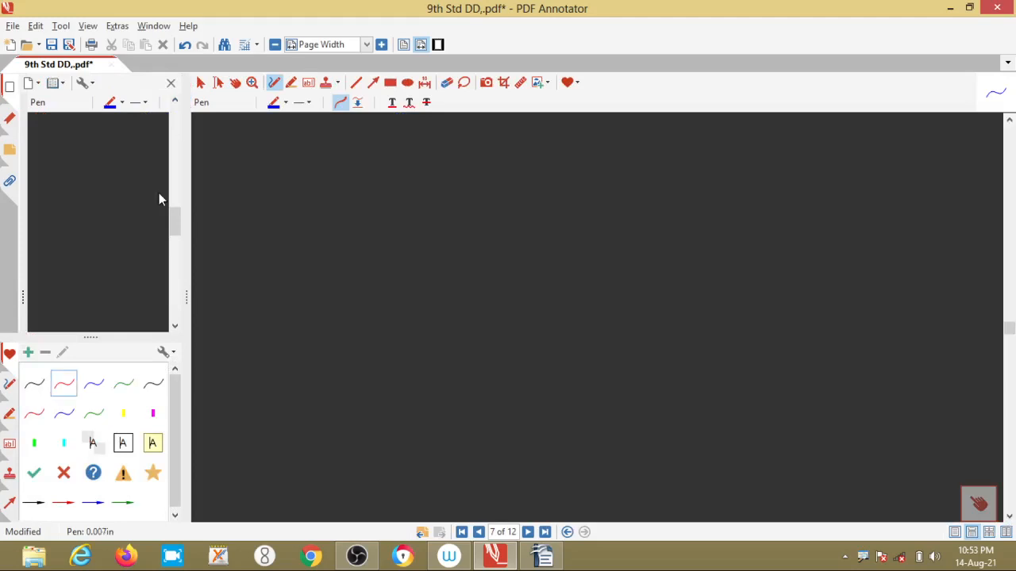
{"action": "left_click", "coordinate": [170, 82]}
{"action": "left_click", "coordinate": [162, 83]}
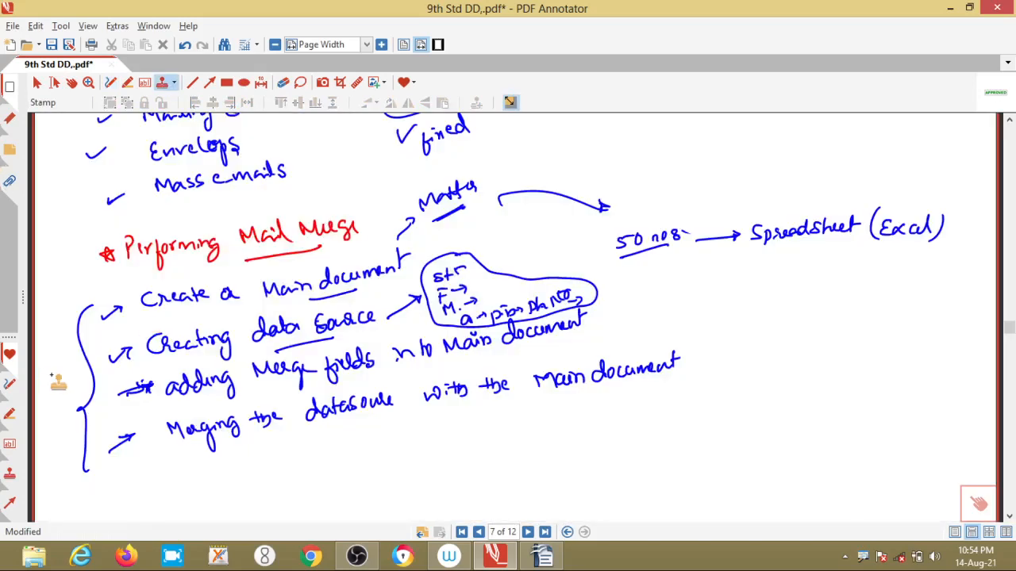
{"action": "left_click", "coordinate": [111, 83]}
{"action": "mouse_move", "coordinate": [46, 376]}
{"action": "left_mouse_down"}
{"action": "mouse_move", "coordinate": [41, 395]}
{"action": "mouse_move", "coordinate": [62, 381]}
{"action": "left_mouse_up"}
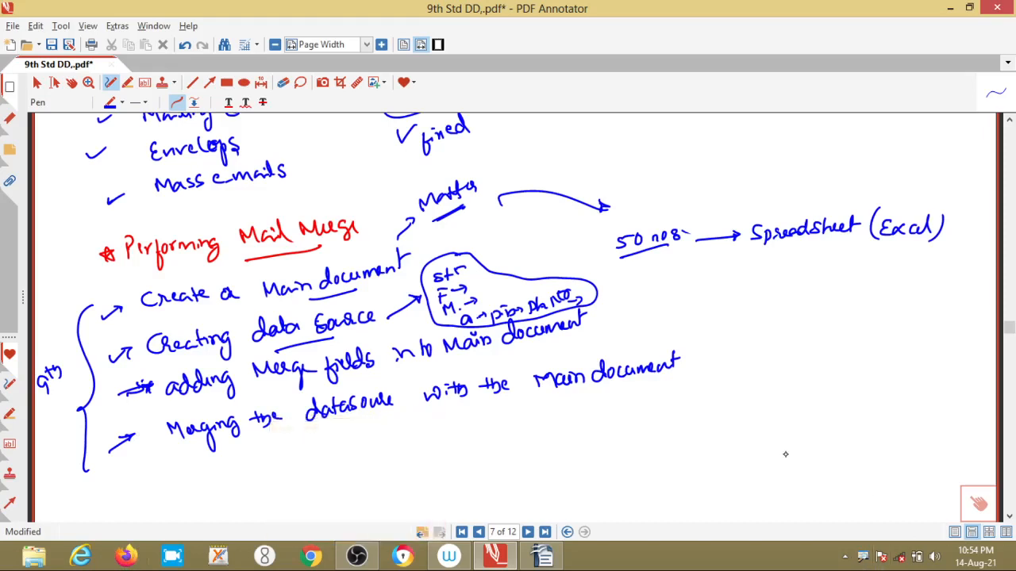
- Write a starred heading numbered 1, "Creating data Source", in the blank space below the four steps
{"action": "scroll", "coordinate": [786, 454], "scroll_direction": "down", "scroll_amount": 5}
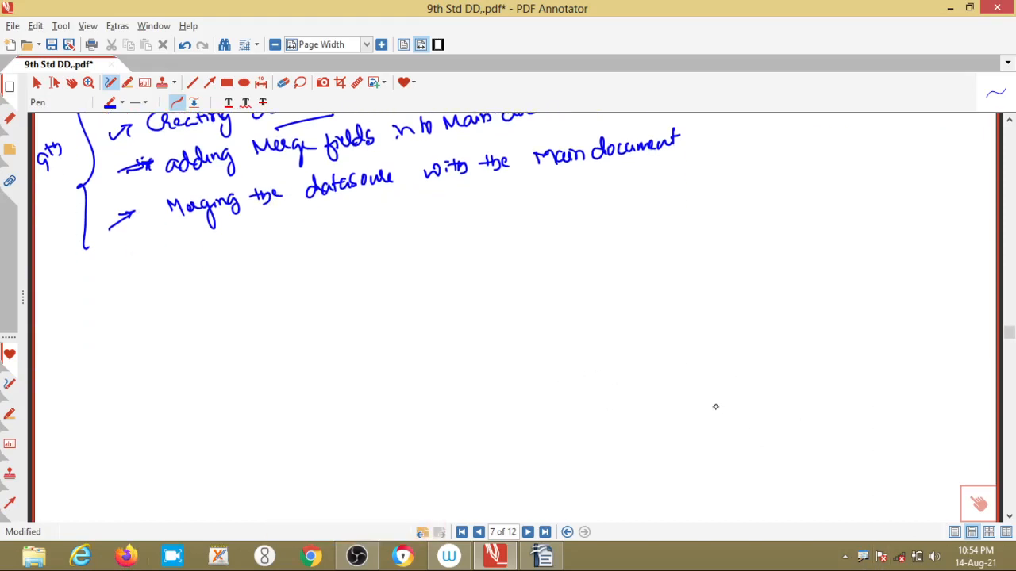
{"action": "scroll", "coordinate": [699, 389], "scroll_direction": "down", "scroll_amount": 2}
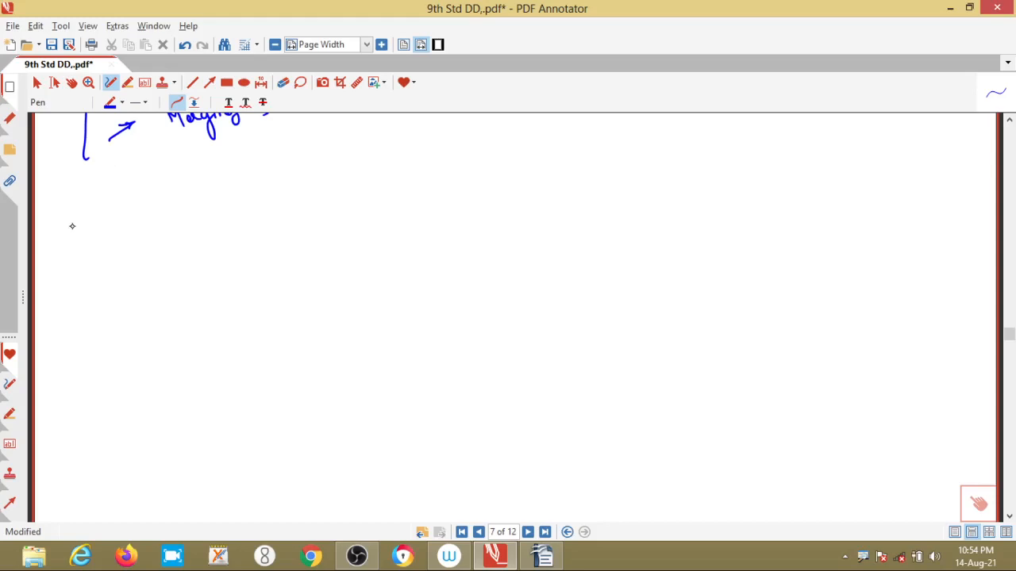
{"action": "mouse_move", "coordinate": [93, 200]}
{"action": "left_mouse_down"}
{"action": "mouse_move", "coordinate": [97, 190]}
{"action": "mouse_move", "coordinate": [125, 203]}
{"action": "mouse_move", "coordinate": [126, 192]}
{"action": "mouse_move", "coordinate": [168, 201]}
{"action": "mouse_move", "coordinate": [233, 187]}
{"action": "mouse_move", "coordinate": [228, 203]}
{"action": "mouse_move", "coordinate": [323, 166]}
{"action": "mouse_move", "coordinate": [386, 170]}
{"action": "left_mouse_up"}
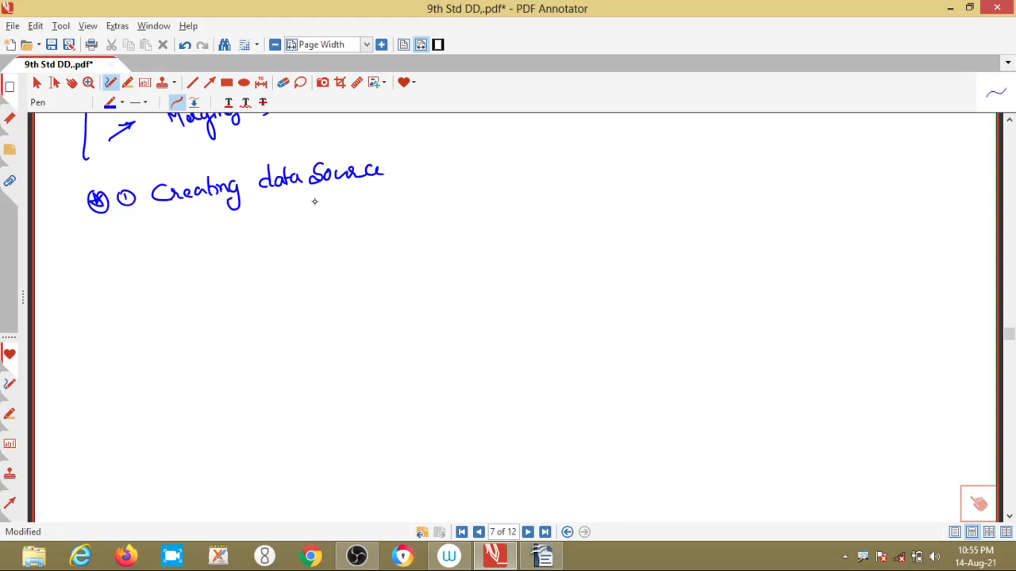
- Underline "data Source" and continue the heading with arrows to an underlined "A-Op.offi Calc" and "Spreadsheet ie Excel"
{"action": "mouse_move", "coordinate": [282, 207]}
{"action": "left_mouse_down"}
{"action": "mouse_move", "coordinate": [483, 171]}
{"action": "mouse_move", "coordinate": [500, 184]}
{"action": "mouse_move", "coordinate": [521, 174]}
{"action": "mouse_move", "coordinate": [534, 190]}
{"action": "mouse_move", "coordinate": [544, 167]}
{"action": "mouse_move", "coordinate": [584, 168]}
{"action": "mouse_move", "coordinate": [601, 183]}
{"action": "left_mouse_up"}
{"action": "mouse_move", "coordinate": [491, 208]}
{"action": "left_mouse_down"}
{"action": "mouse_move", "coordinate": [604, 180]}
{"action": "mouse_move", "coordinate": [639, 185]}
{"action": "left_mouse_up"}
{"action": "left_click_drag", "start_coordinate": [663, 170], "coordinate": [654, 184]}
{"action": "mouse_move", "coordinate": [668, 175]}
{"action": "left_mouse_down"}
{"action": "mouse_move", "coordinate": [669, 189]}
{"action": "mouse_move", "coordinate": [712, 171]}
{"action": "left_mouse_up"}
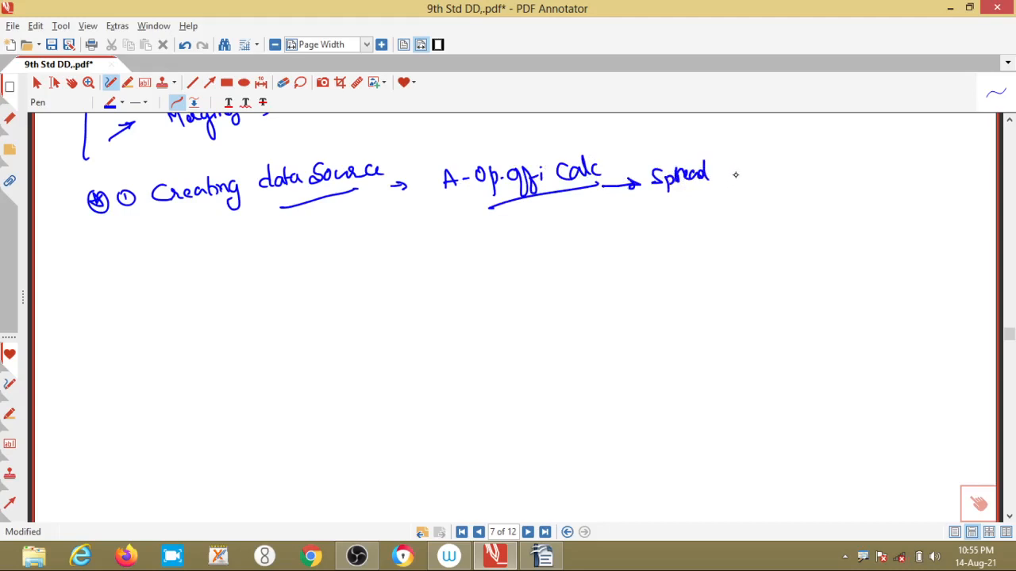
{"action": "left_click_drag", "start_coordinate": [714, 179], "coordinate": [750, 171]}
{"action": "left_click_drag", "start_coordinate": [754, 162], "coordinate": [753, 179]}
{"action": "left_click_drag", "start_coordinate": [787, 164], "coordinate": [789, 173]}
{"action": "mouse_move", "coordinate": [793, 169]}
{"action": "left_mouse_down"}
{"action": "mouse_move", "coordinate": [865, 165]}
{"action": "mouse_move", "coordinate": [866, 146]}
{"action": "mouse_move", "coordinate": [868, 171]}
{"action": "mouse_move", "coordinate": [833, 157]}
{"action": "left_mouse_up"}
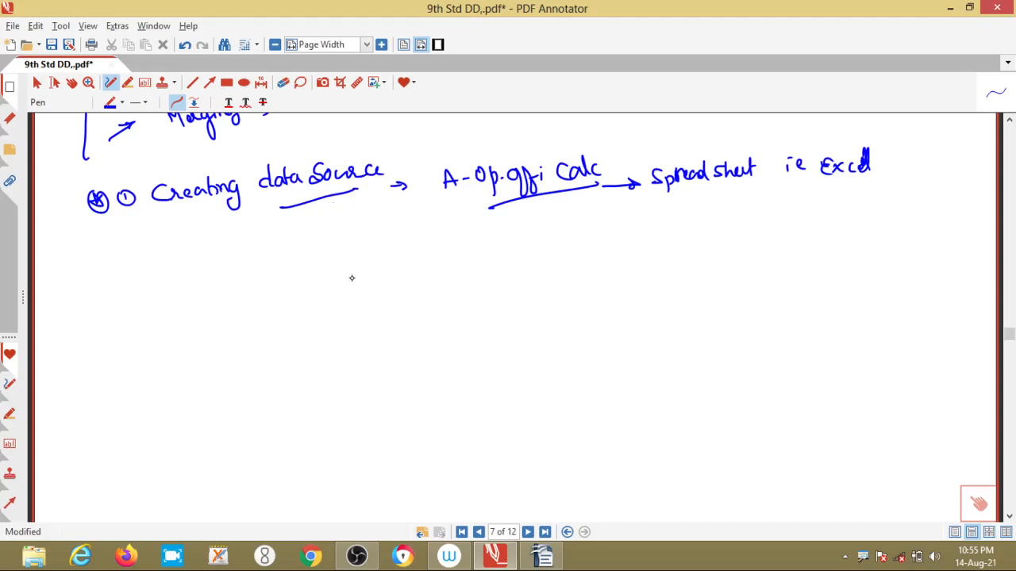
- Minimize the notes and create a new OpenDocument Spreadsheet on the desktop
{"action": "left_click", "coordinate": [950, 8]}
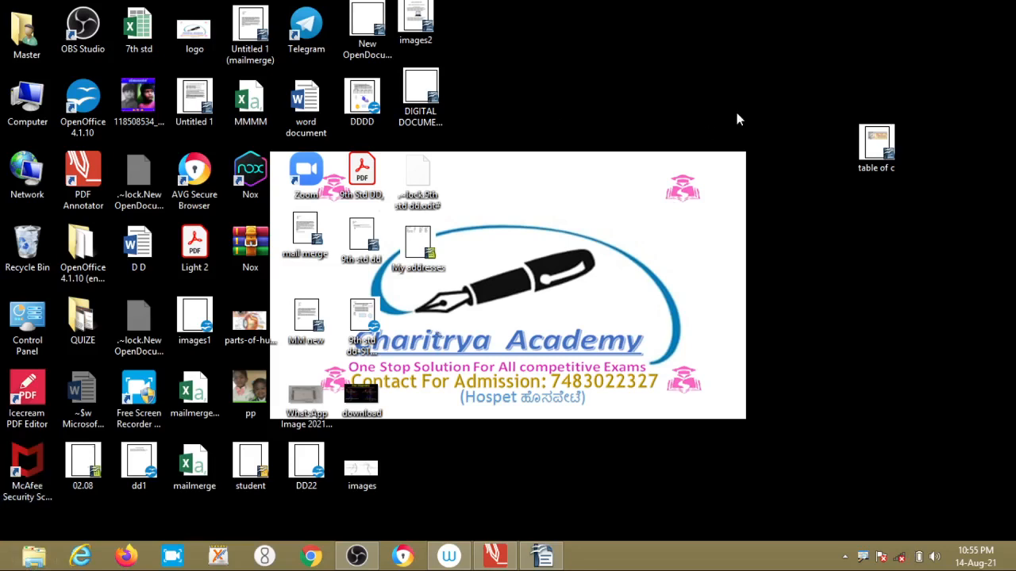
{"action": "right_click", "coordinate": [642, 116]}
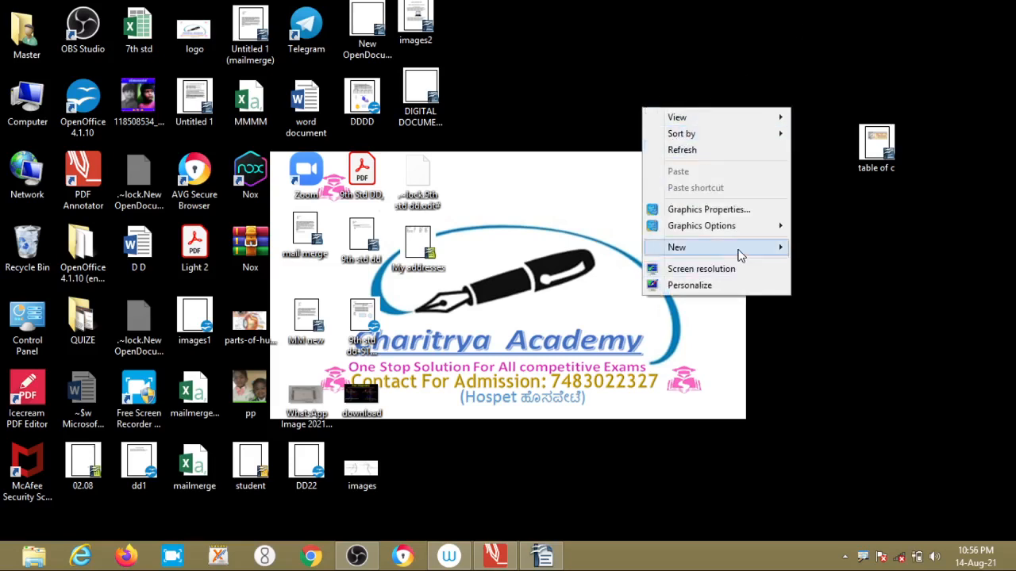
{"action": "mouse_move", "coordinate": [739, 254]}
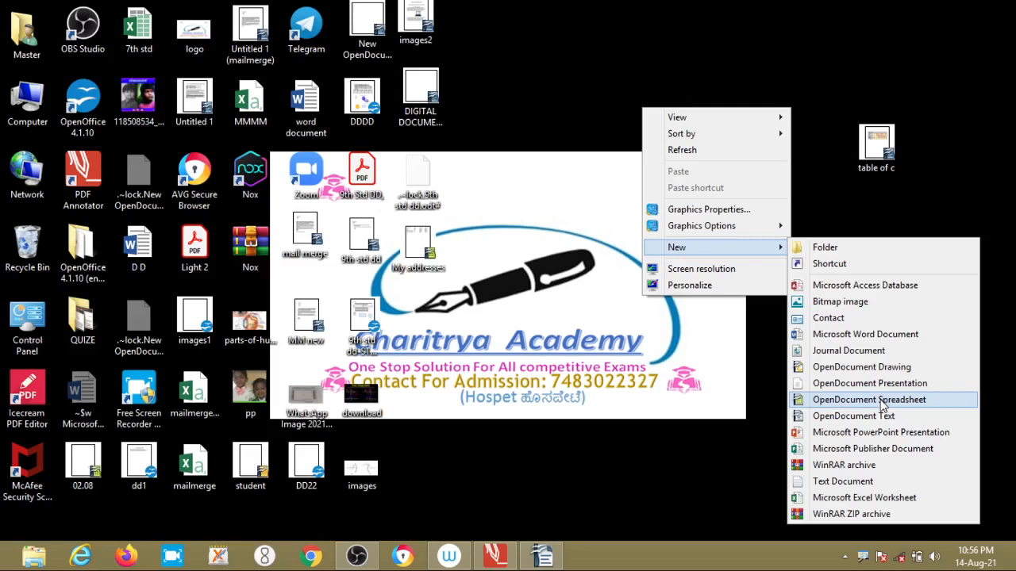
{"action": "left_click", "coordinate": [882, 405]}
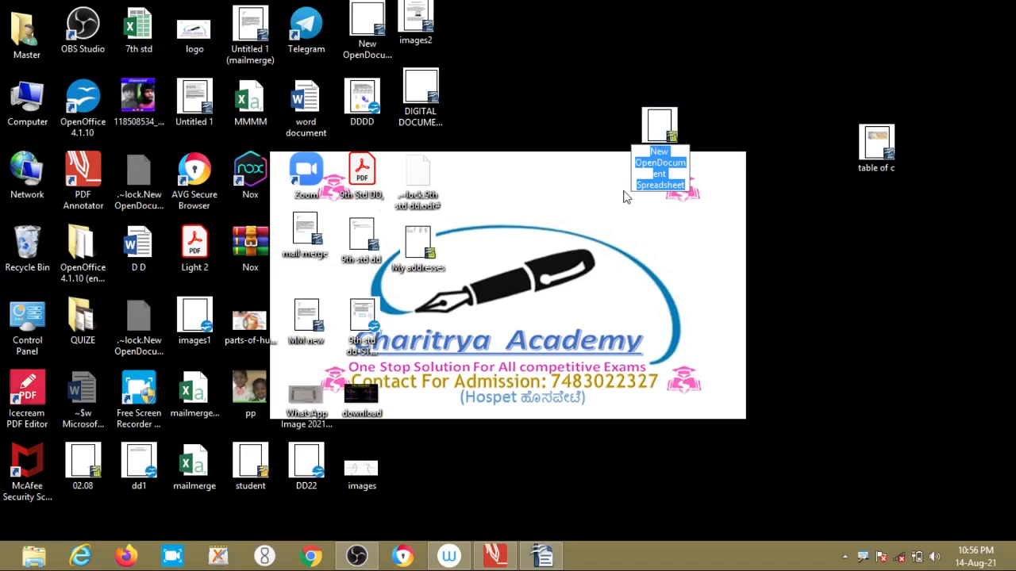
- Open the My addresses spreadsheet in OpenOffice Calc and select the empty Designation cells A6:A27
{"action": "left_click", "coordinate": [432, 270]}
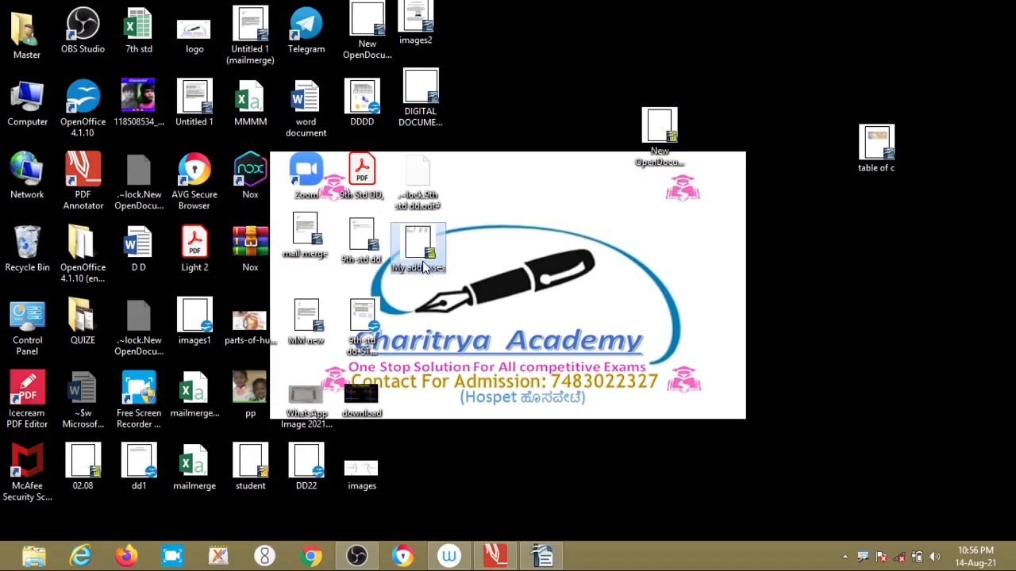
{"action": "double_click", "coordinate": [424, 267]}
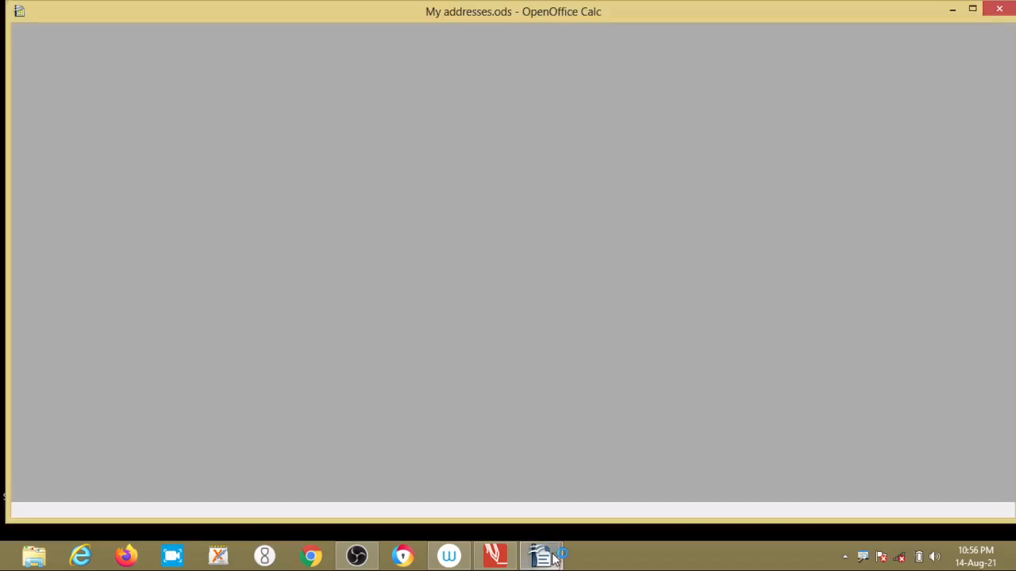
{"action": "mouse_move", "coordinate": [542, 556]}
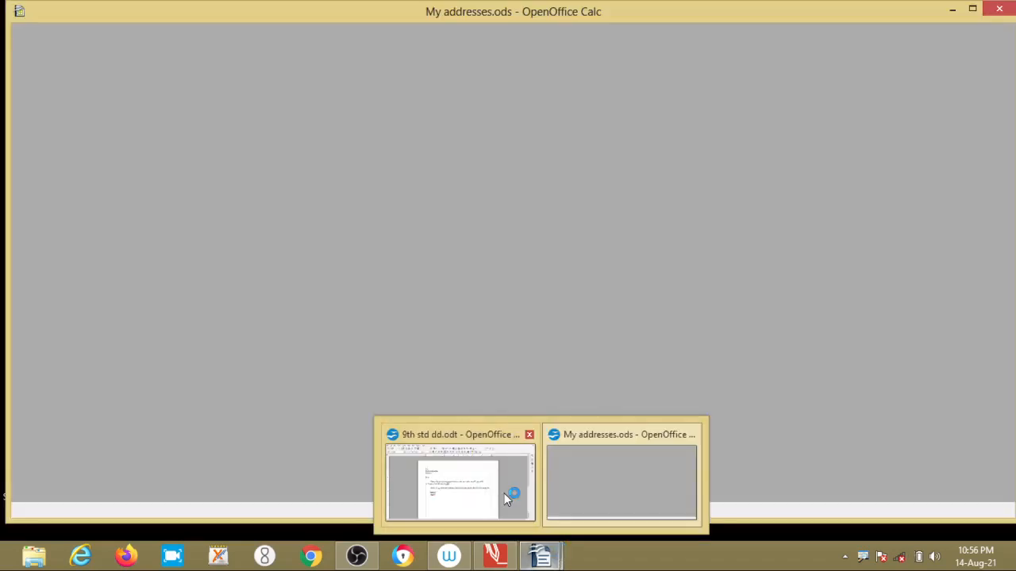
{"action": "left_click", "coordinate": [625, 483]}
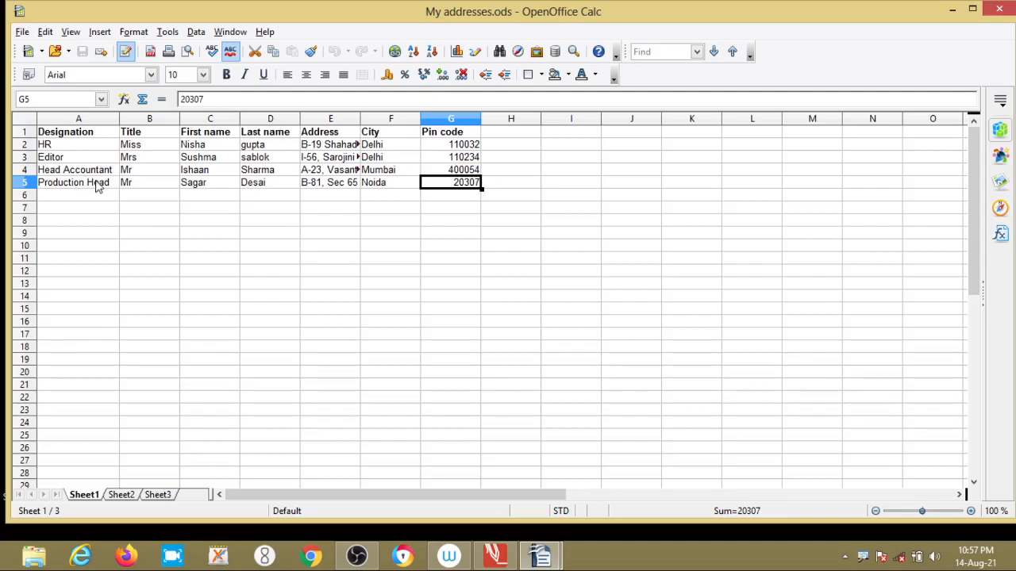
{"action": "left_click_drag", "start_coordinate": [70, 198], "coordinate": [83, 470]}
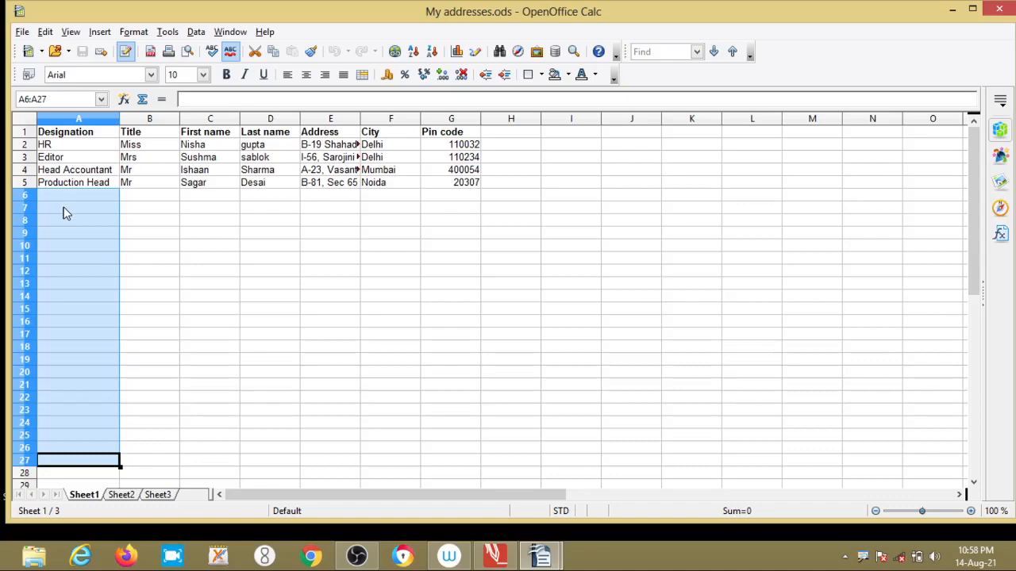
{"action": "left_click", "coordinate": [367, 561]}
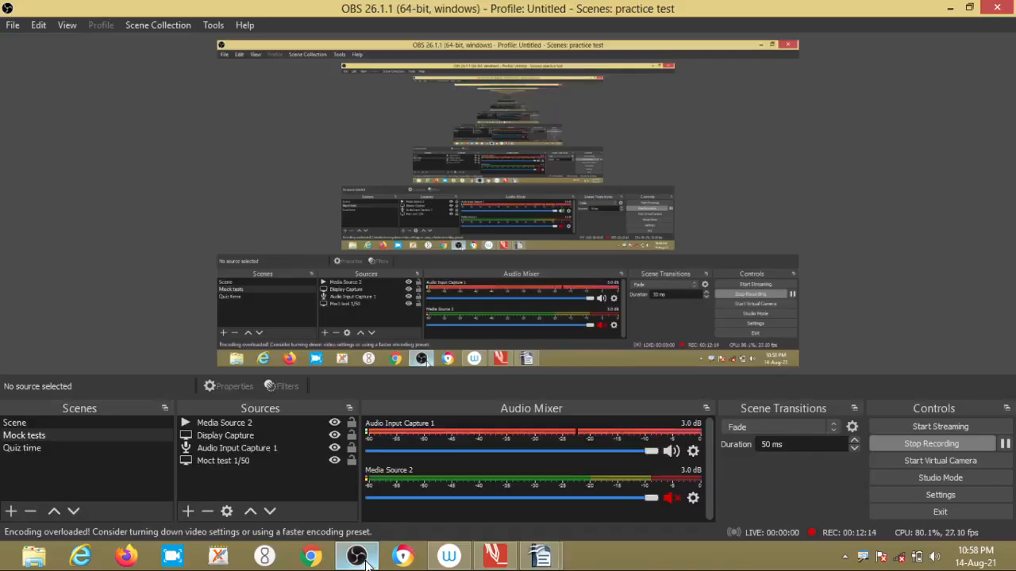
{"action": "left_click", "coordinate": [357, 558]}
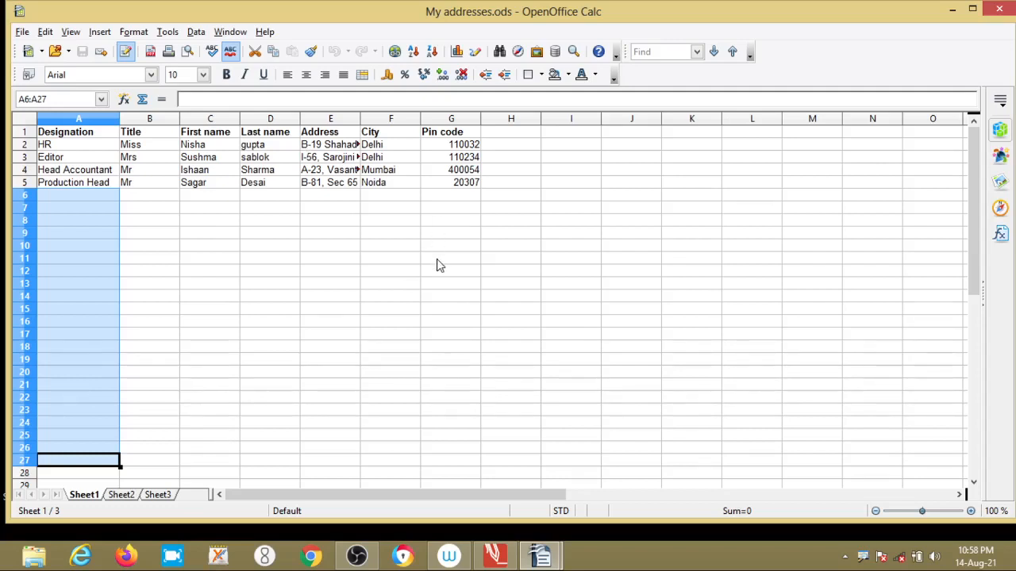
{"action": "left_click", "coordinate": [543, 561]}
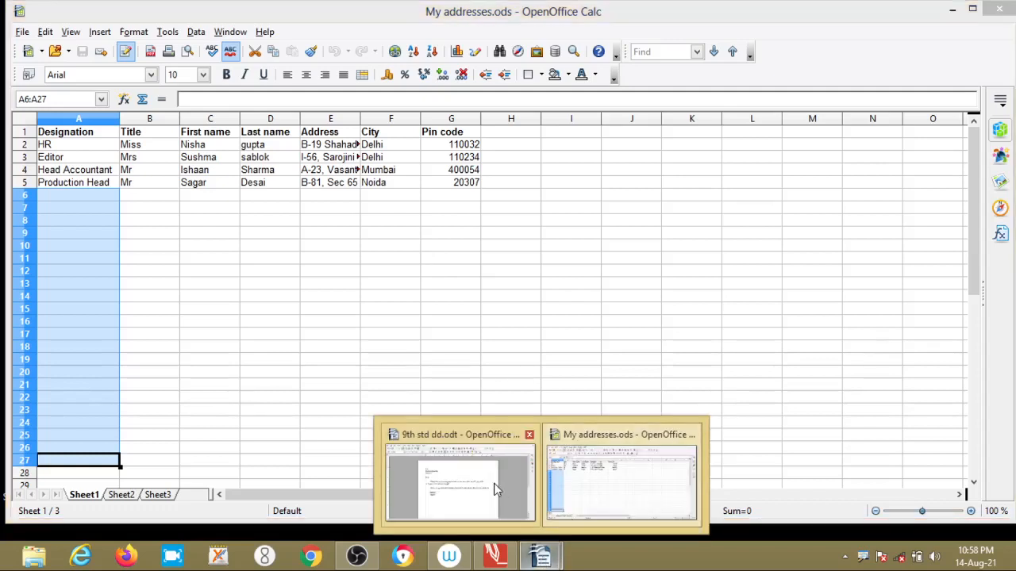
- Minimize the spreadsheet and create a new OpenDocument Text file named mailmerge1 on the desktop
{"action": "left_click", "coordinate": [952, 8]}
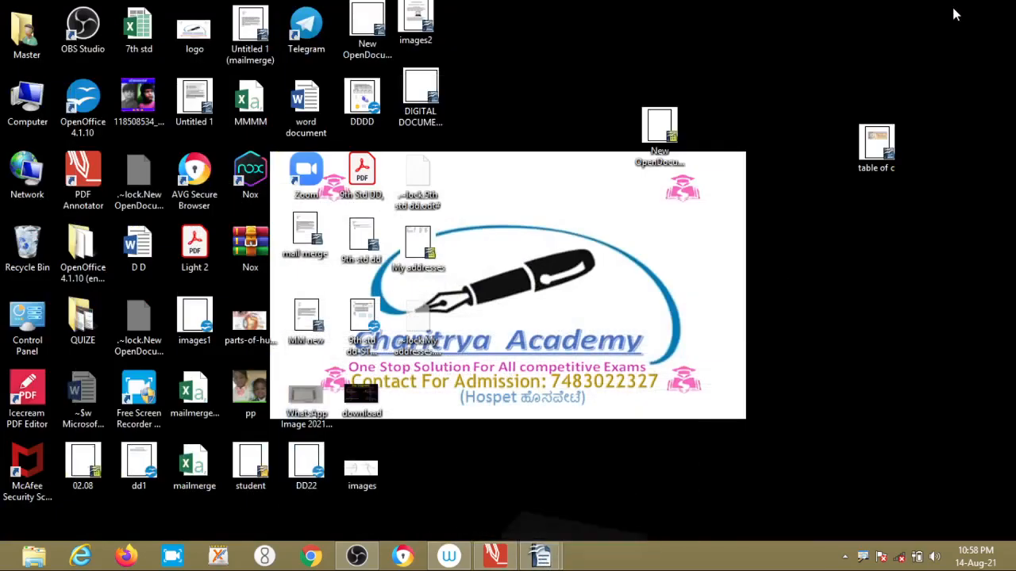
{"action": "right_click", "coordinate": [774, 249]}
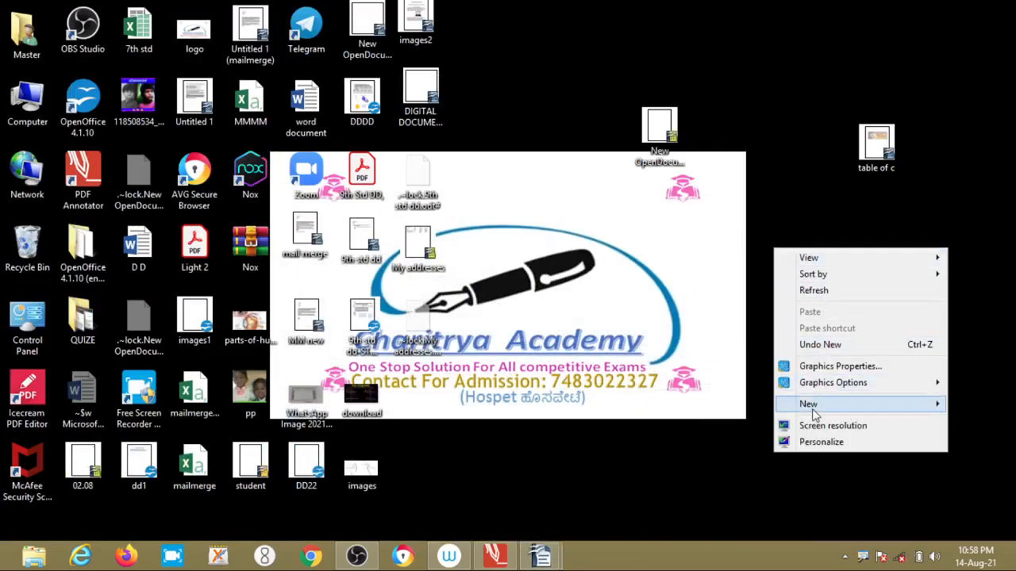
{"action": "mouse_move", "coordinate": [812, 413]}
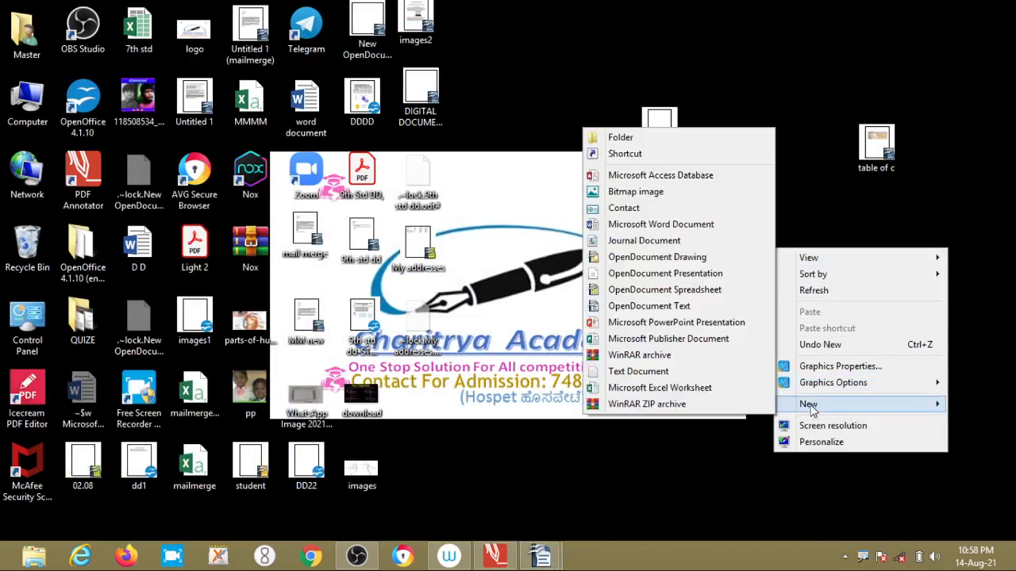
{"action": "left_click", "coordinate": [689, 308]}
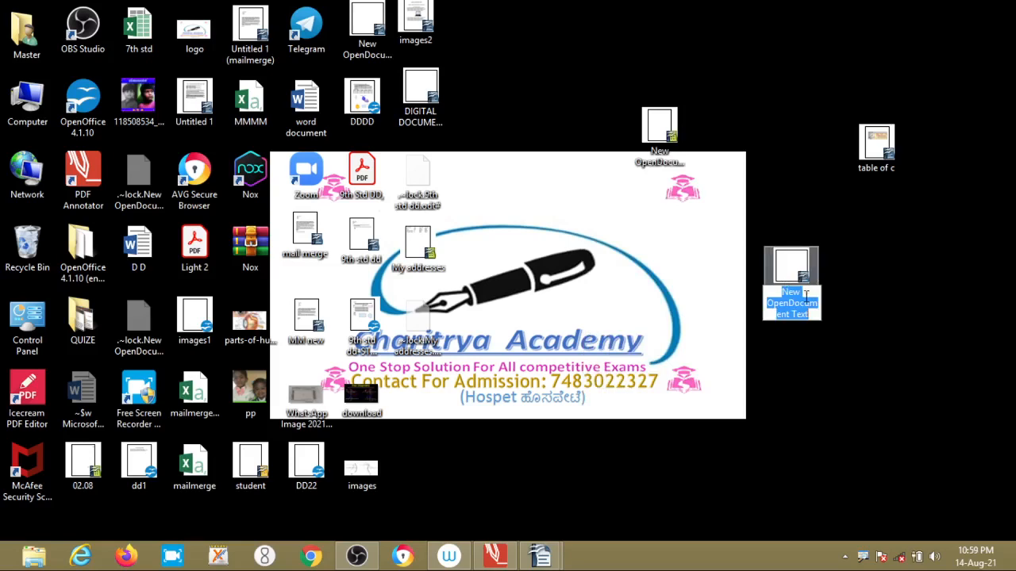
{"action": "type", "text": "mail"}
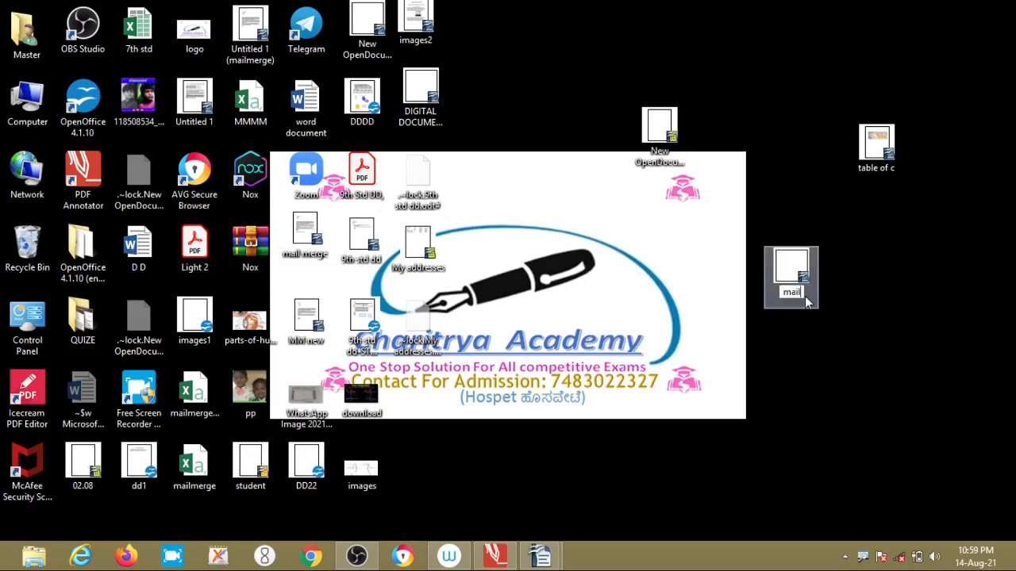
{"action": "type", "text": "merge1"}
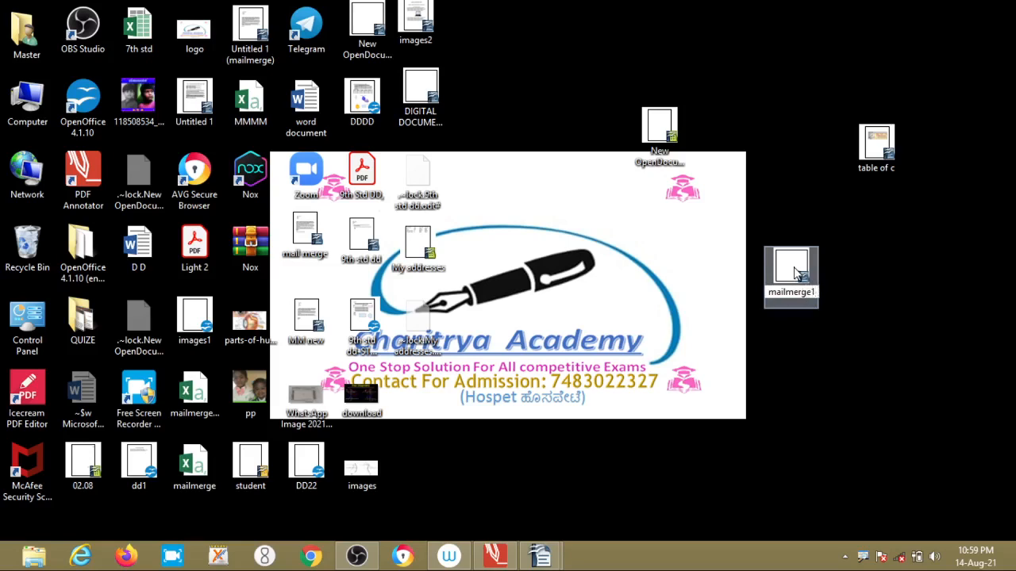
- Open mailmerge1 in OpenOffice Writer and insert the office inauguration invitation letter
{"action": "left_click", "coordinate": [797, 274]}
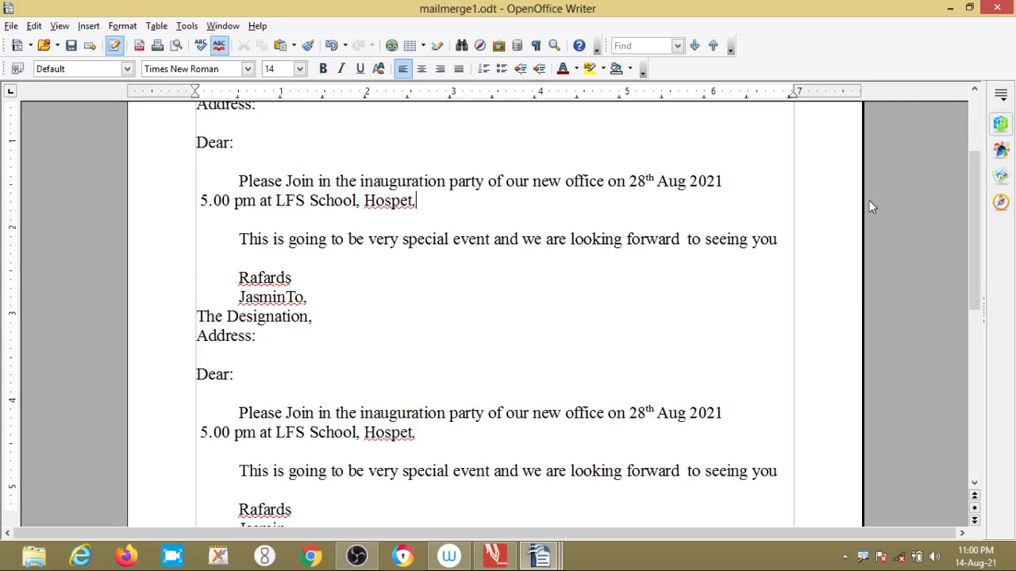
{"action": "scroll", "coordinate": [869, 200], "scroll_direction": "up", "scroll_amount": 3}
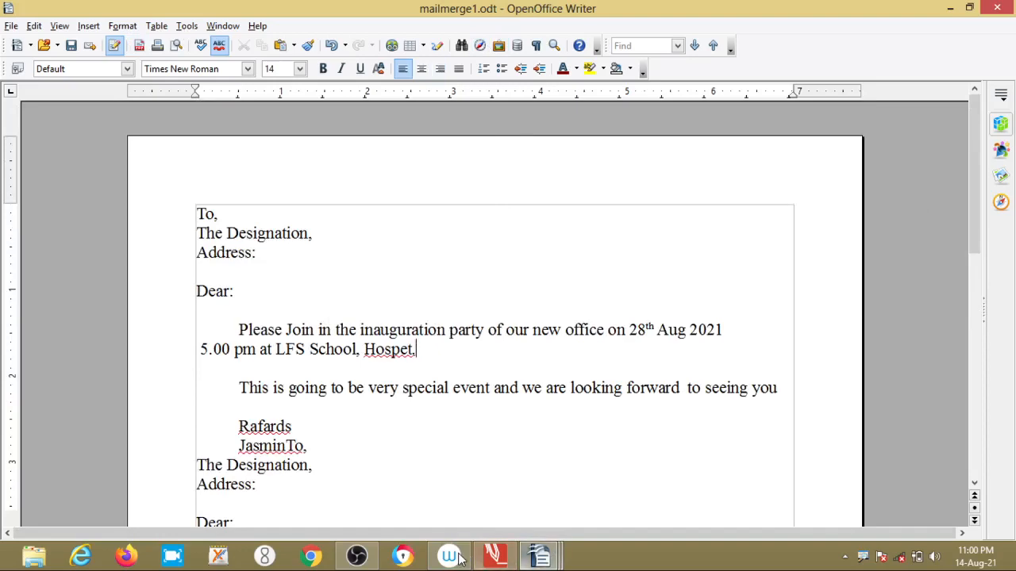
{"action": "left_click", "coordinate": [357, 559]}
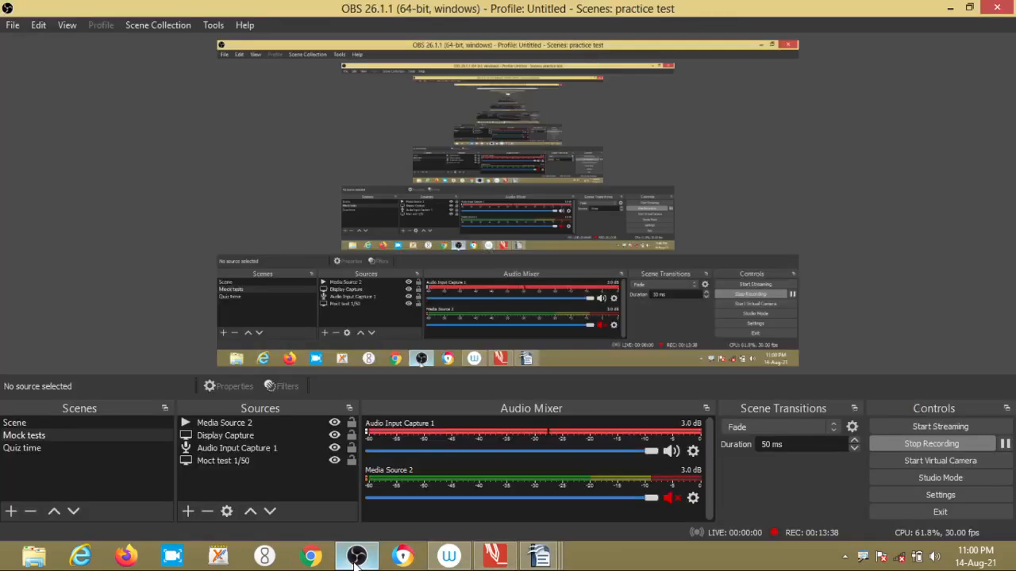
{"action": "left_click", "coordinate": [356, 560]}
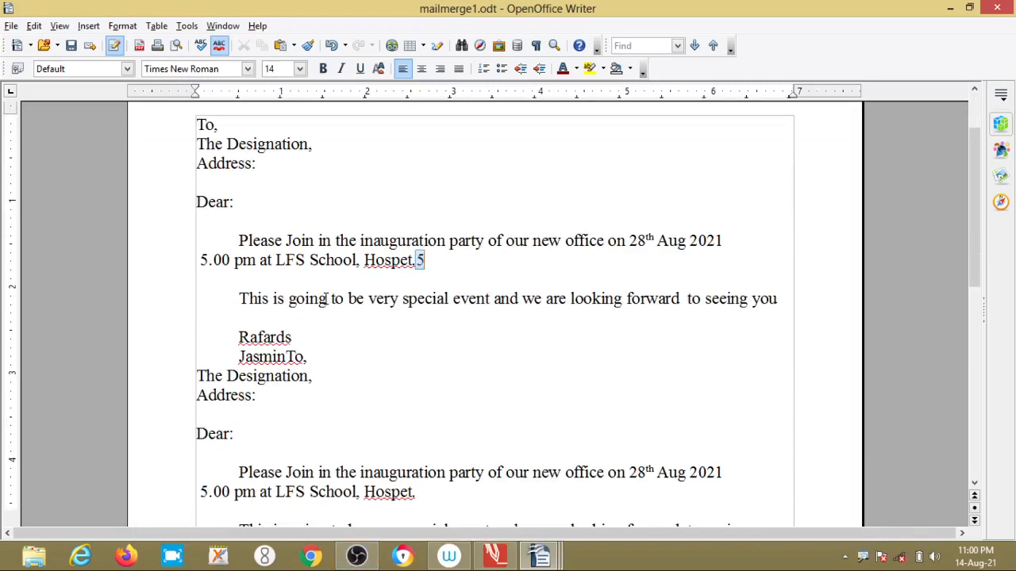
- Undo the stray "5" after Hospet and the duplicate copy of the invitation letter
{"action": "key", "text": "ctrl+z"}
{"action": "key", "text": "ctrl+z"}
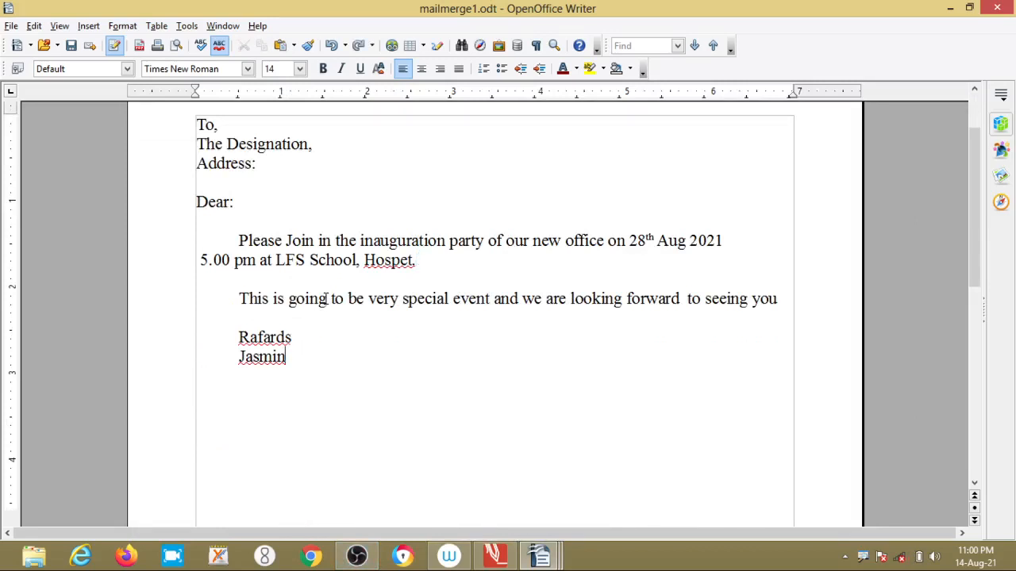
{"action": "scroll", "coordinate": [325, 298], "scroll_direction": "up", "scroll_amount": 1}
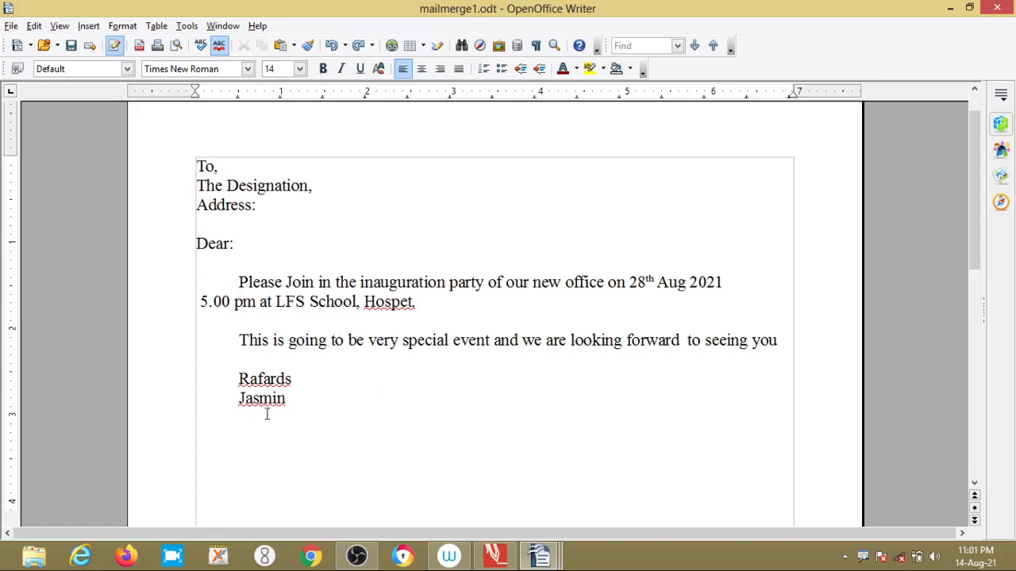
- Select the letter's body from "Please Join" through the signature, and switch to the My addresses spreadsheet in OpenOffice Calc
{"action": "left_click_drag", "start_coordinate": [286, 399], "coordinate": [209, 279]}
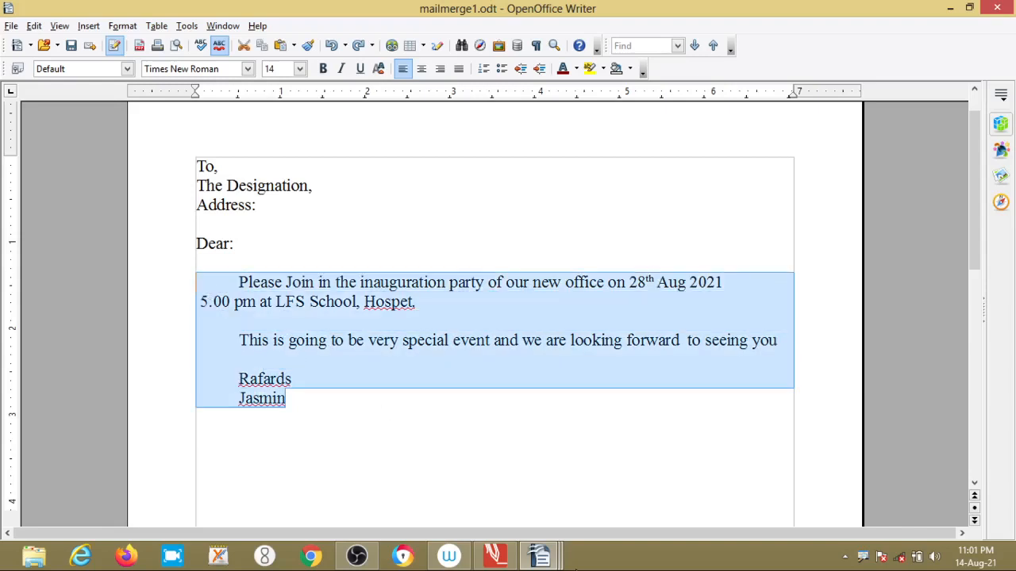
{"action": "left_click", "coordinate": [555, 559]}
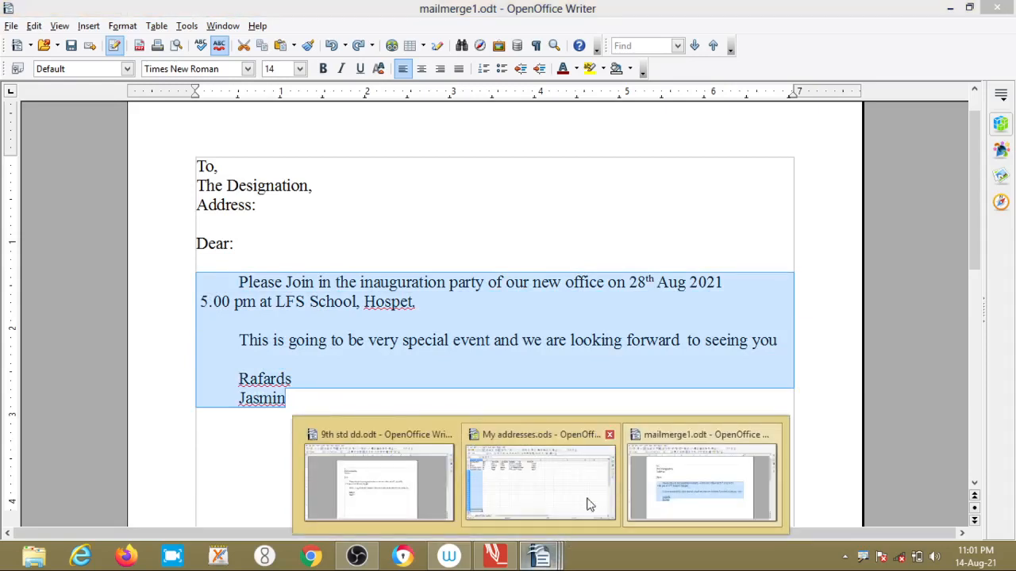
{"action": "mouse_move", "coordinate": [545, 530]}
{"action": "left_click", "coordinate": [550, 487]}
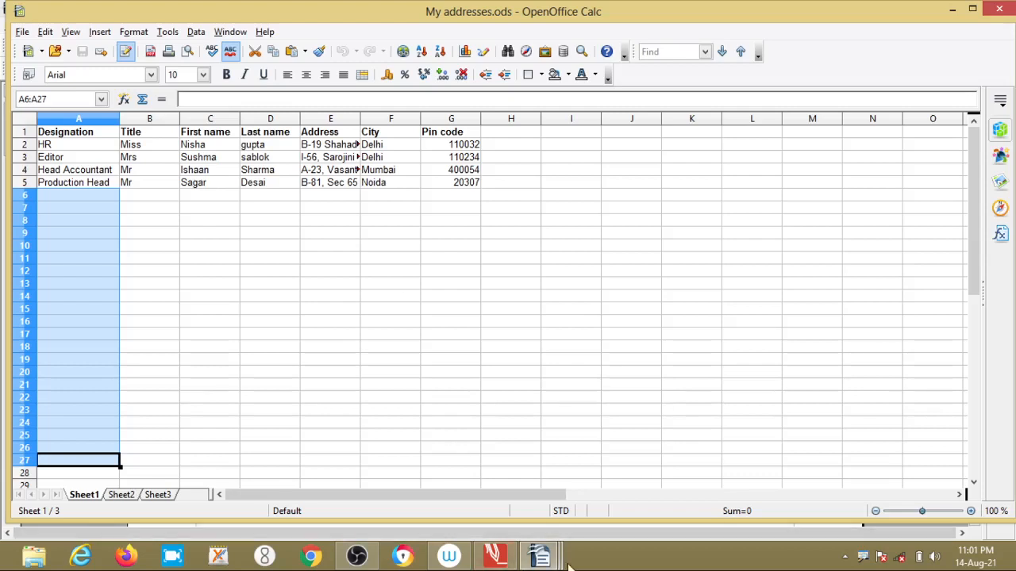
- Switch back to the mailmerge1 letter in OpenOffice Writer and highlight the lines from "The Designation" through "Dear:"
{"action": "mouse_move", "coordinate": [544, 555]}
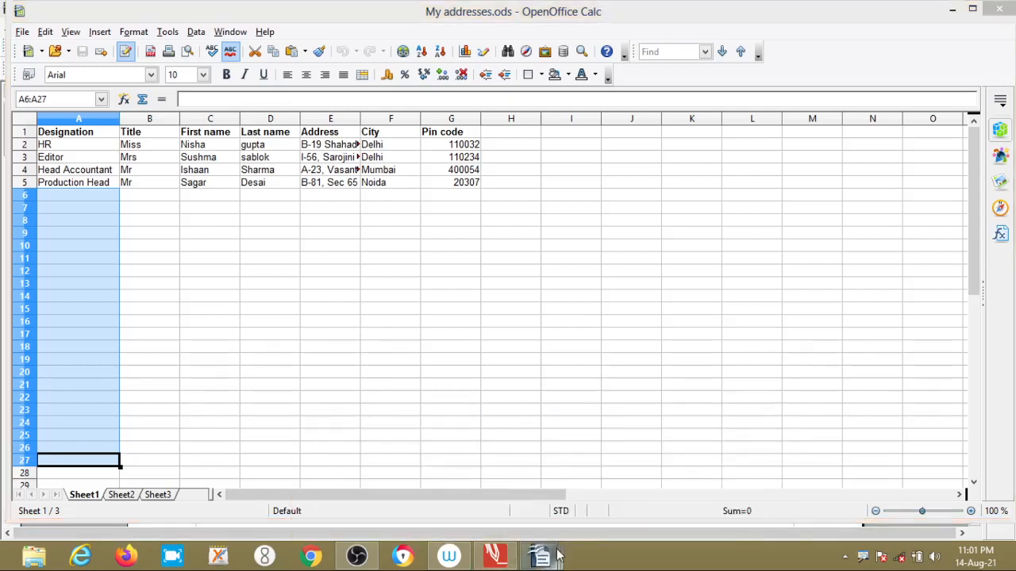
{"action": "left_click", "coordinate": [697, 492]}
{"action": "left_click", "coordinate": [697, 492], "text": "shift"}
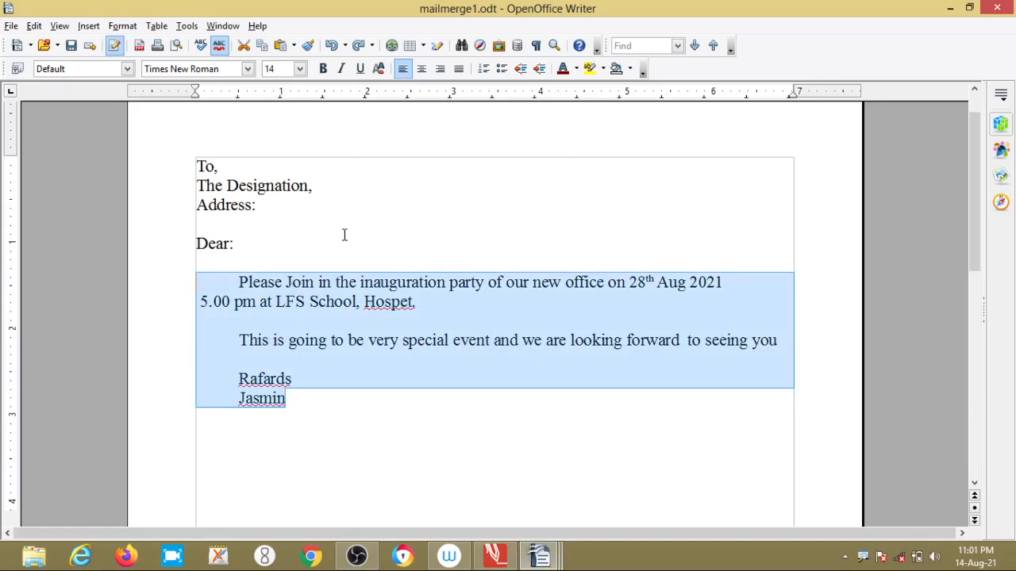
{"action": "left_click", "coordinate": [242, 248]}
{"action": "left_click_drag", "start_coordinate": [241, 248], "coordinate": [188, 188]}
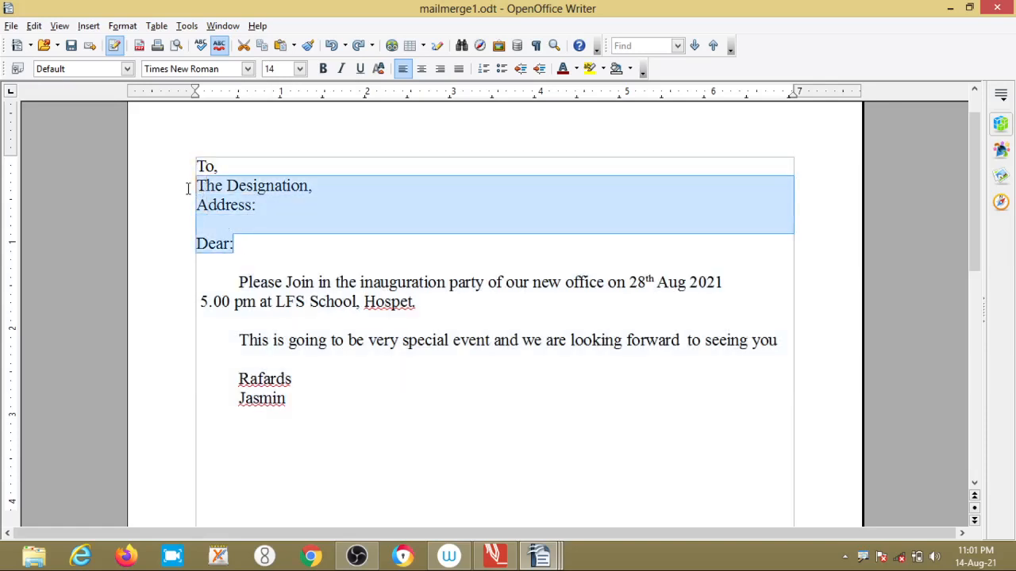
{"action": "left_click", "coordinate": [242, 250]}
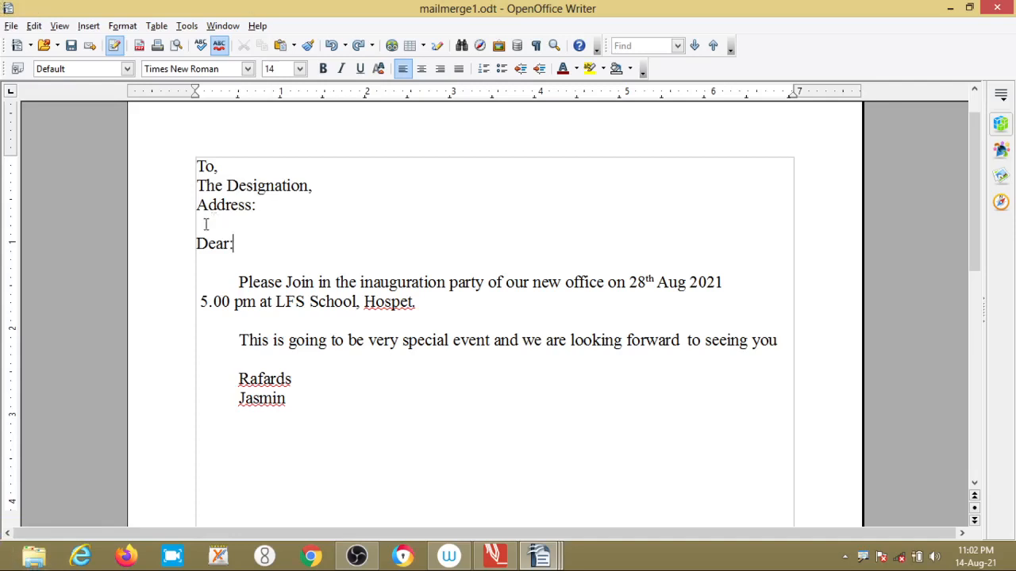
- Start the Address Data Source wizard and choose Other external data source as the address book type
{"action": "left_click", "coordinate": [11, 25]}
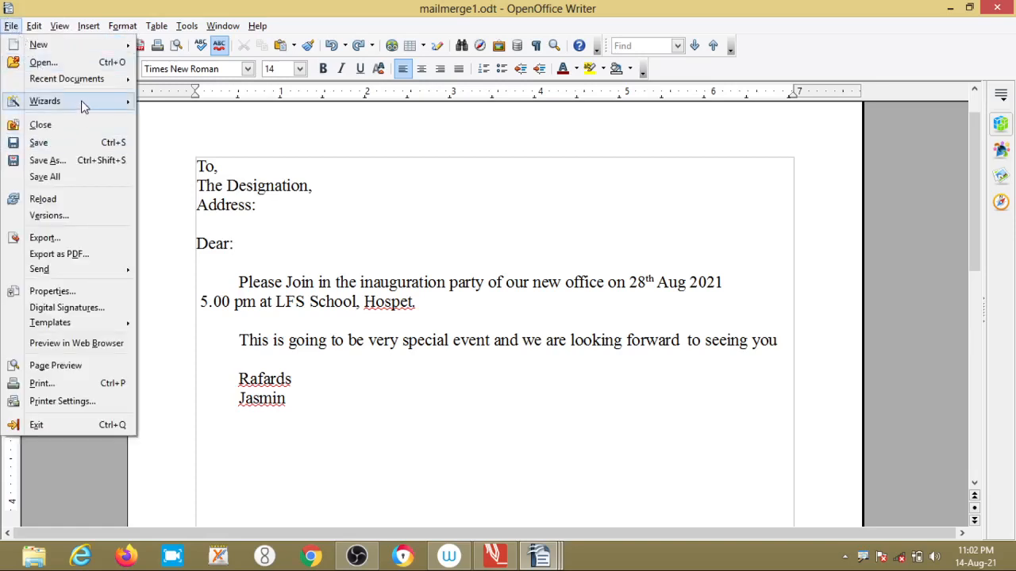
{"action": "mouse_move", "coordinate": [83, 105]}
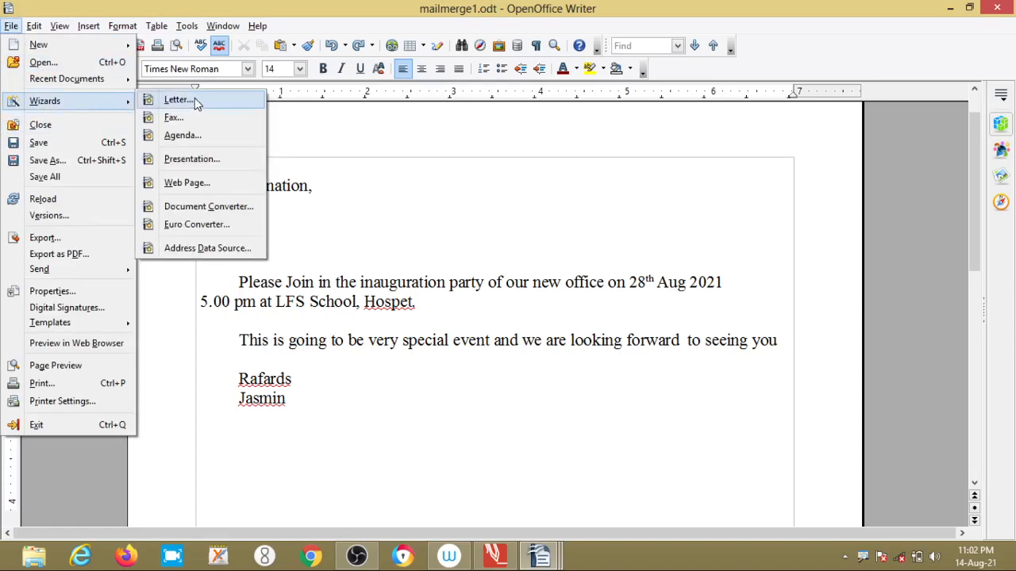
{"action": "left_click", "coordinate": [223, 250]}
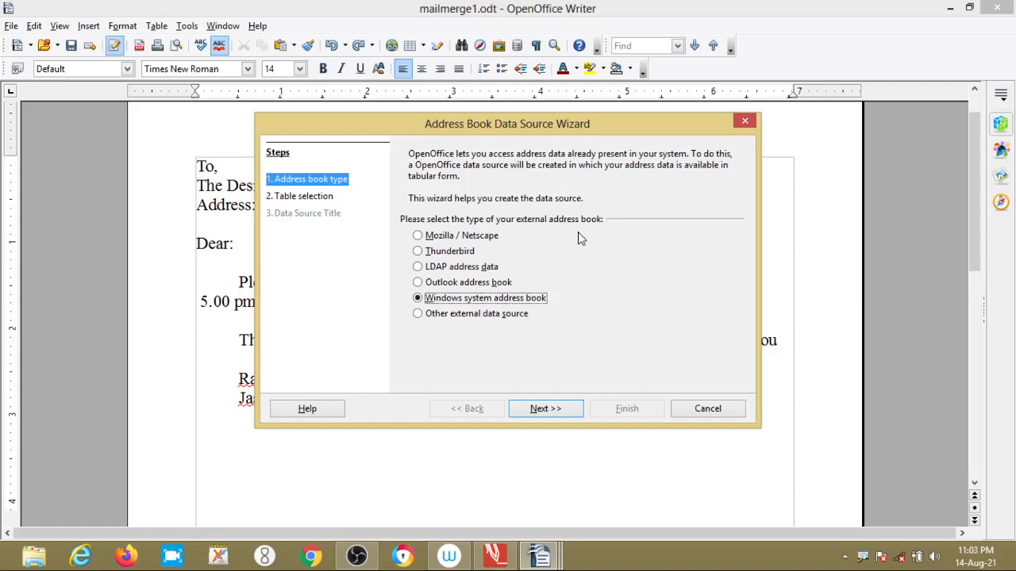
{"action": "left_click", "coordinate": [508, 316]}
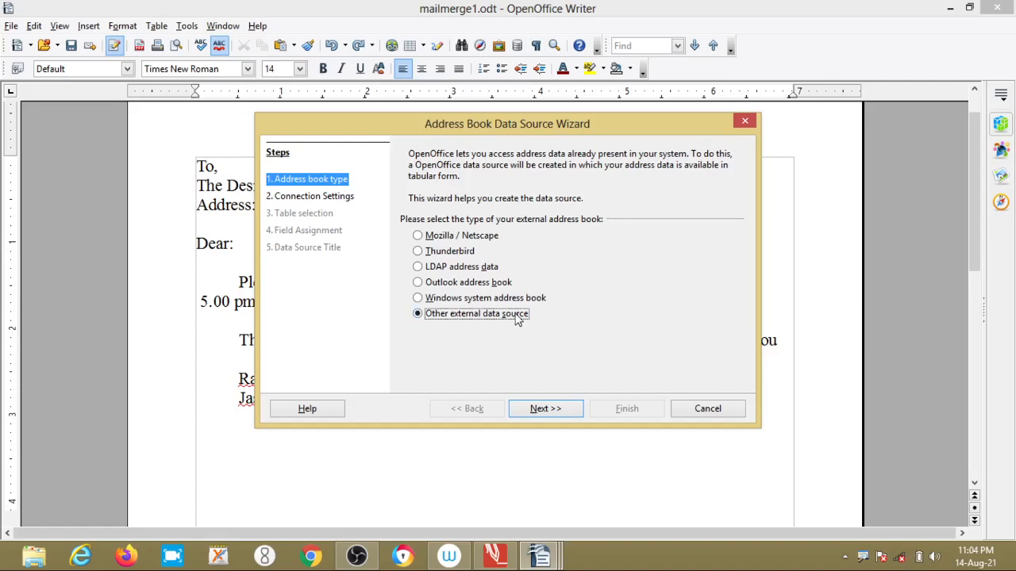
{"action": "left_click", "coordinate": [547, 409]}
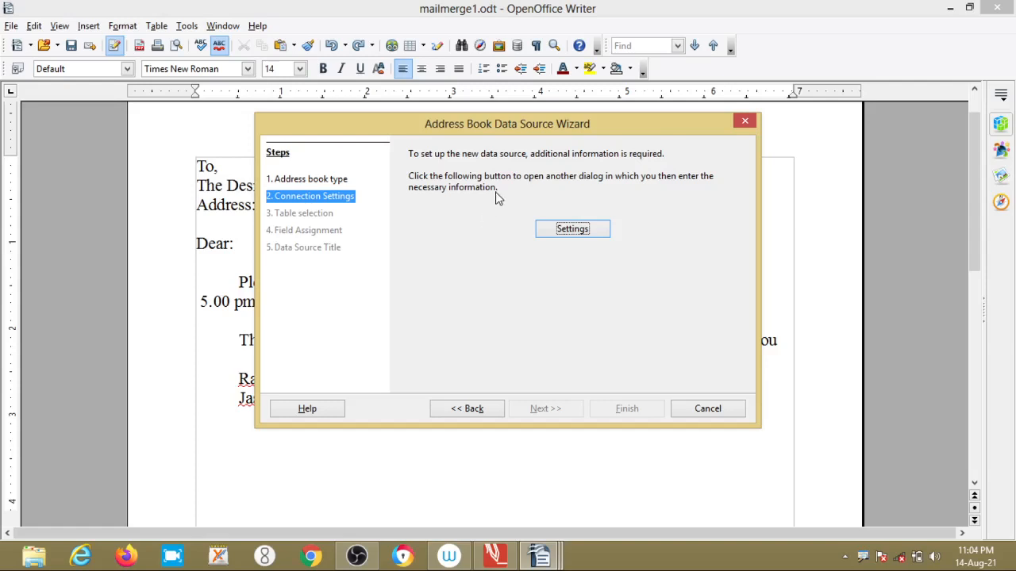
- Open the connection settings and set the database type to Spreadsheet
{"action": "left_click", "coordinate": [575, 231]}
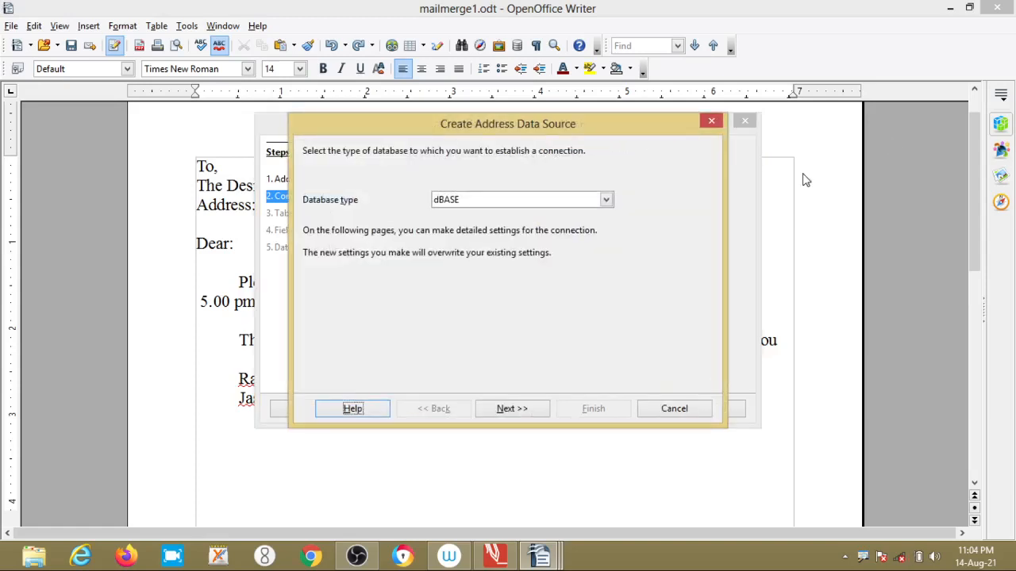
{"action": "left_click", "coordinate": [608, 200]}
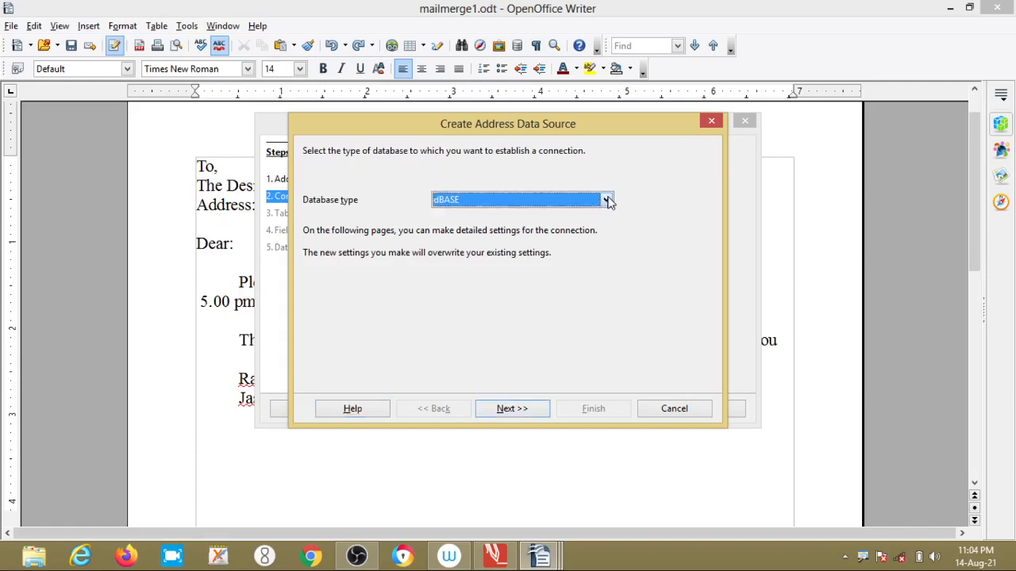
{"action": "left_click", "coordinate": [465, 289]}
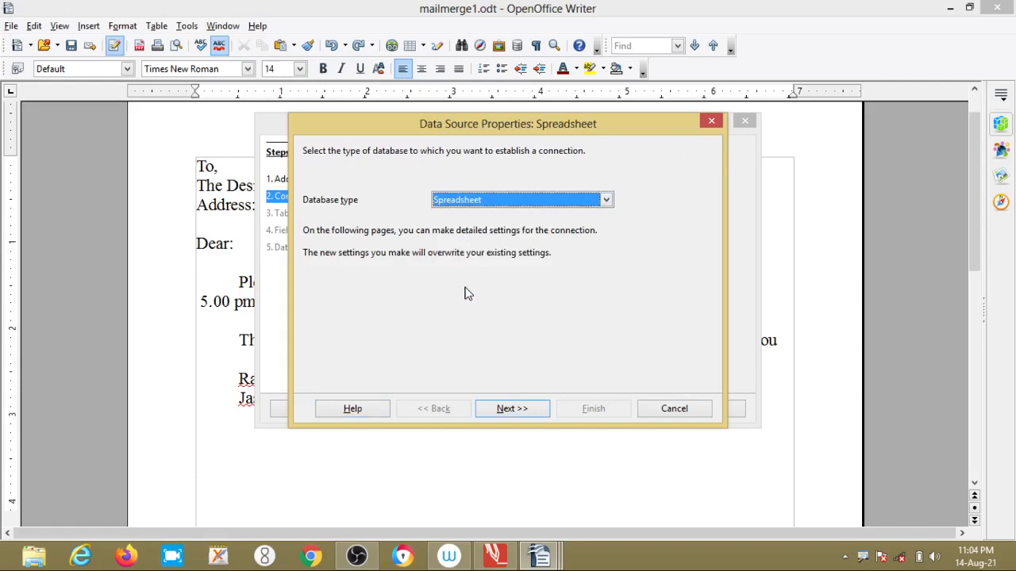
{"action": "left_click", "coordinate": [524, 409]}
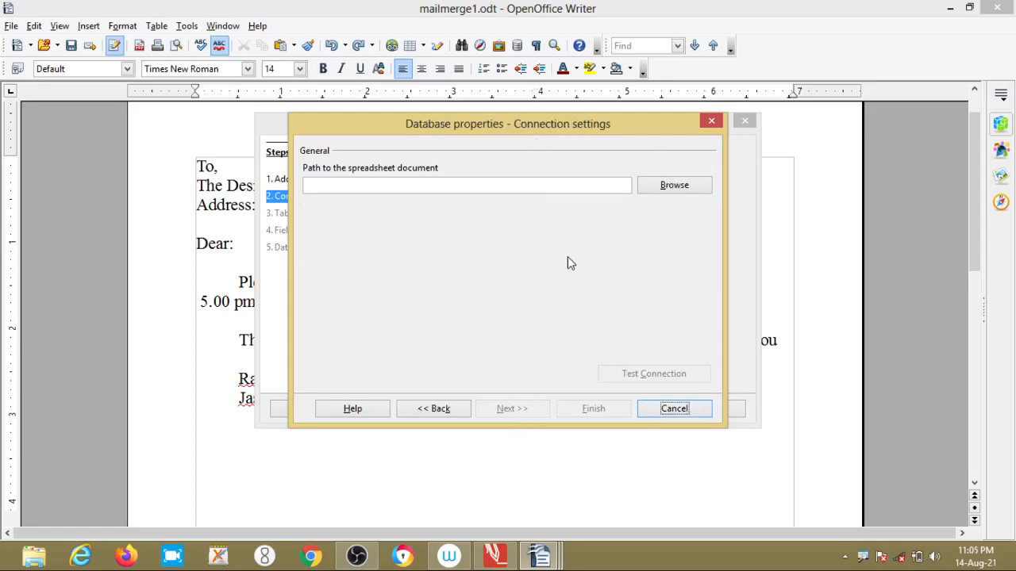
- Choose the My addresses spreadsheet on the desktop as the data source document
{"action": "left_click", "coordinate": [671, 190]}
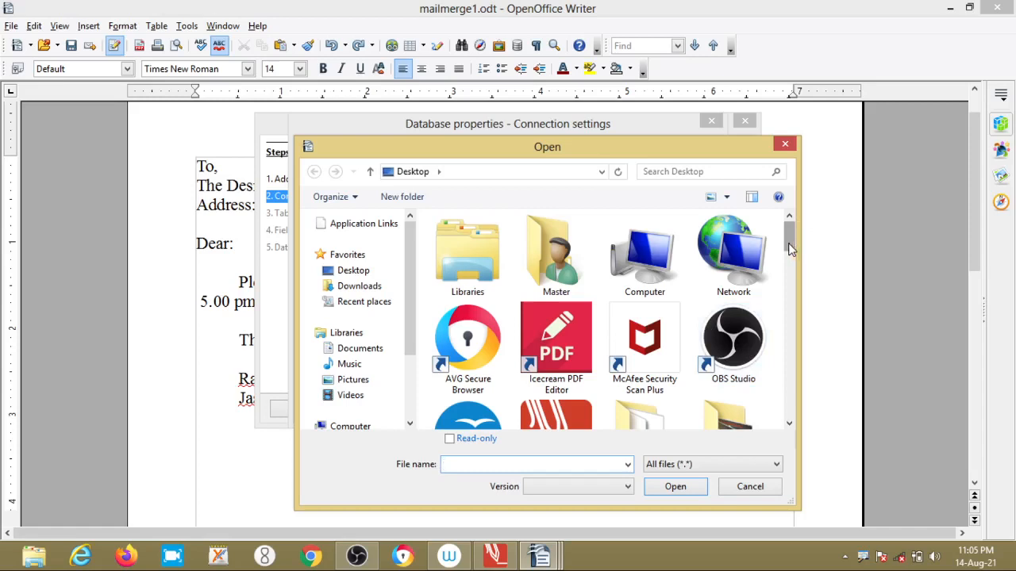
{"action": "left_click", "coordinate": [705, 269]}
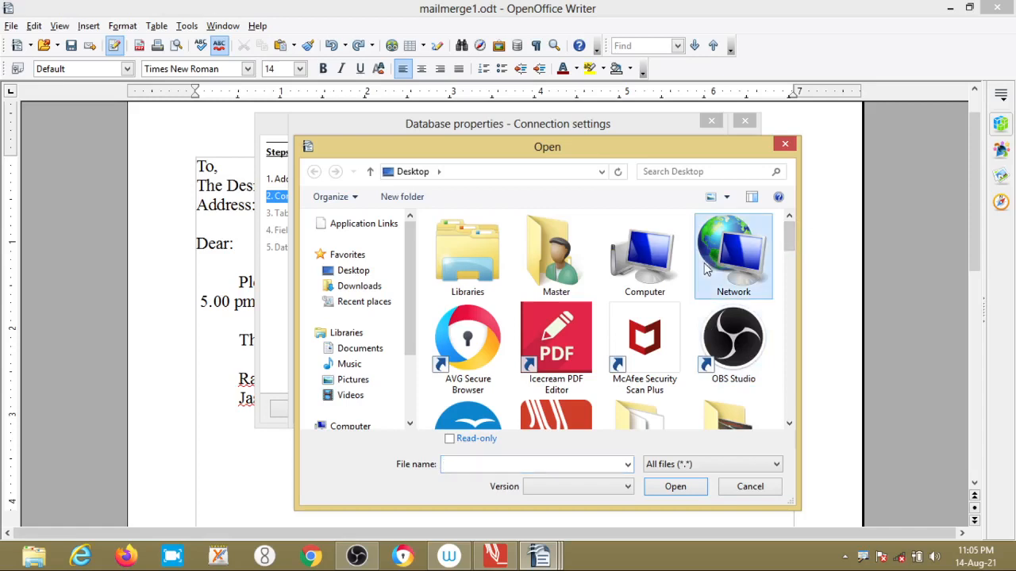
{"action": "key", "text": "m"}
{"action": "key", "text": "m"}
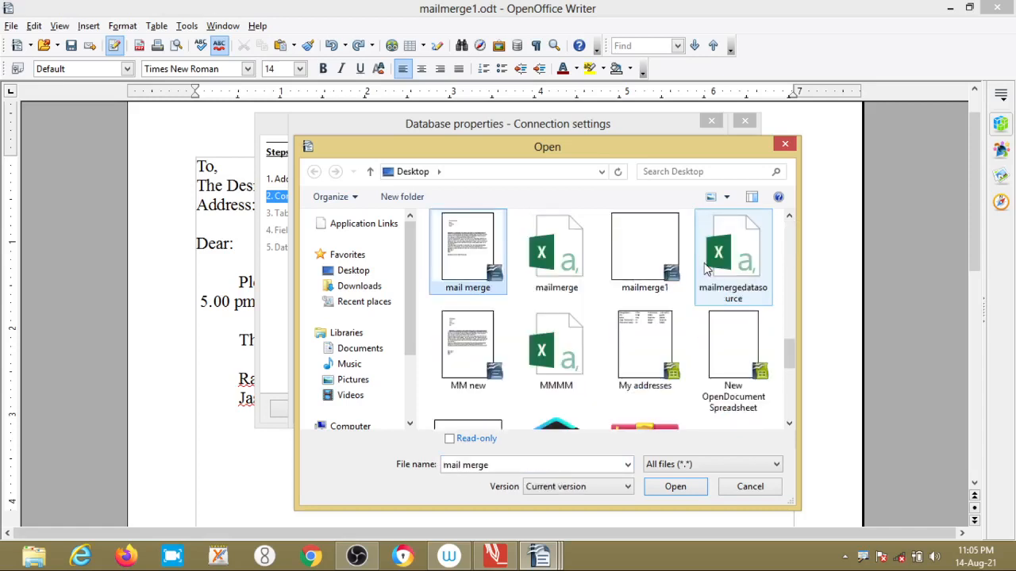
{"action": "key", "text": "m"}
{"action": "key", "text": "m"}
{"action": "key", "text": "m"}
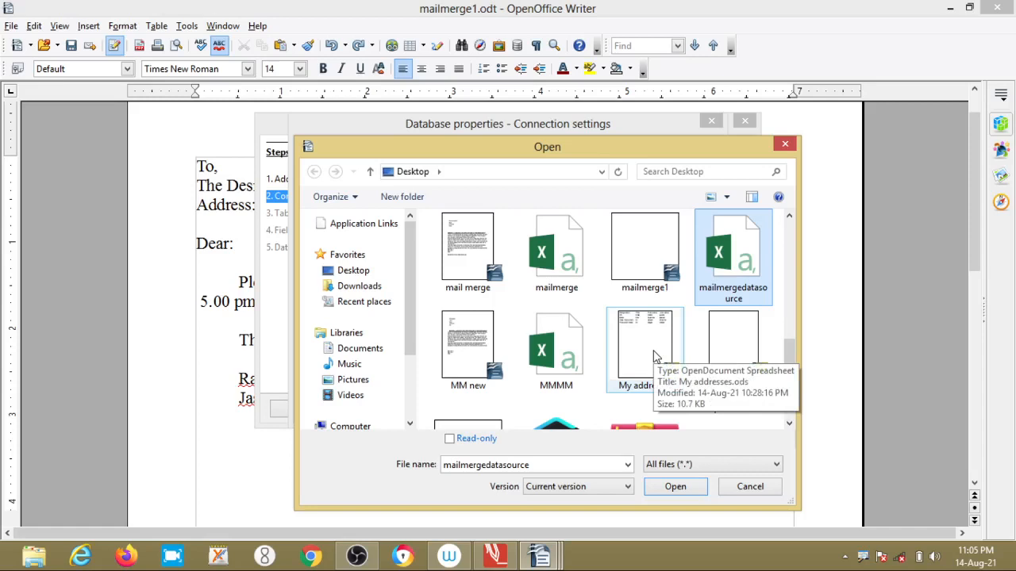
{"action": "double_click", "coordinate": [654, 357]}
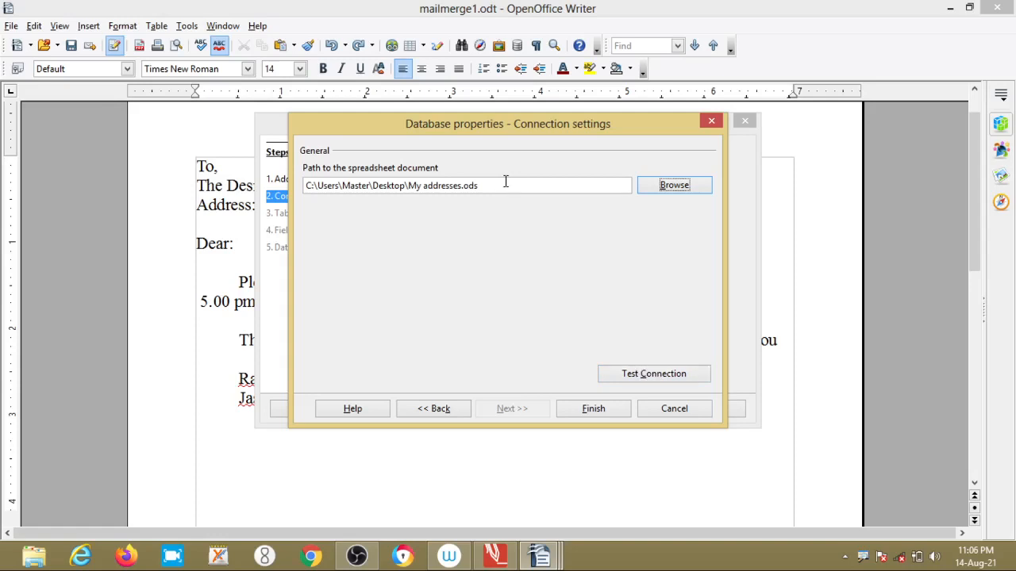
- Test the connection to My addresses.ods and finish the connection settings
{"action": "left_click", "coordinate": [641, 381]}
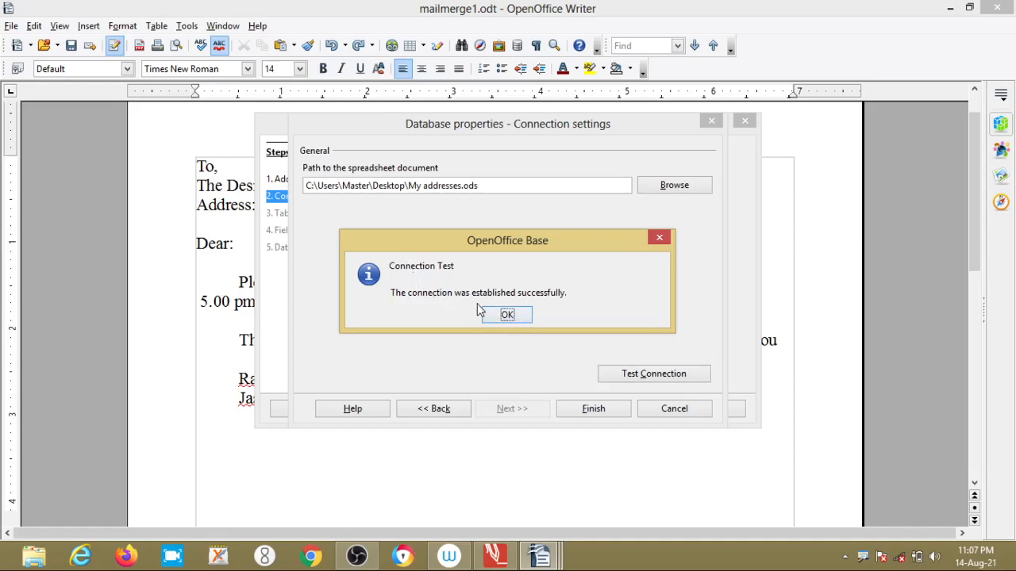
{"action": "left_click", "coordinate": [521, 315]}
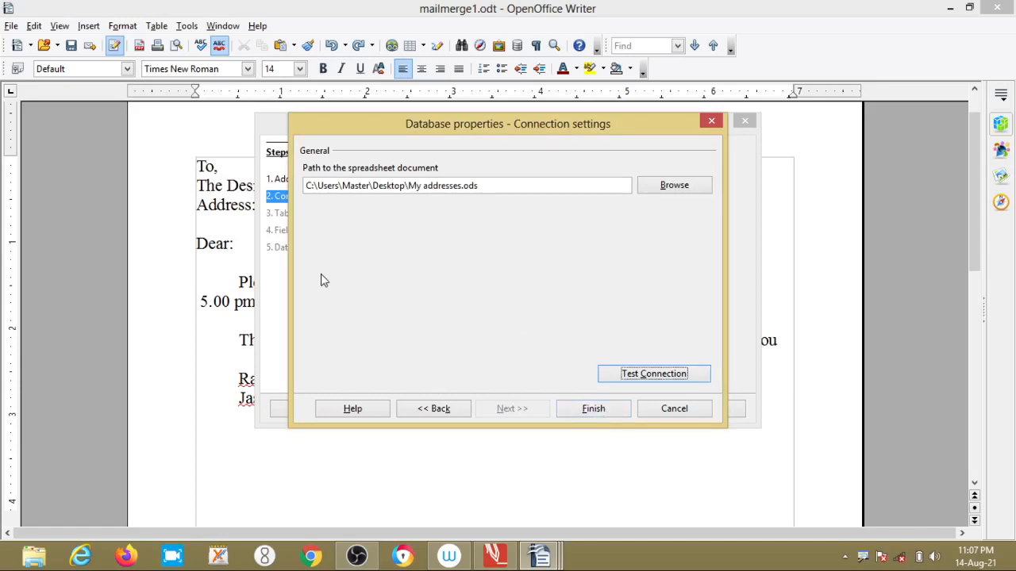
{"action": "left_click", "coordinate": [595, 410]}
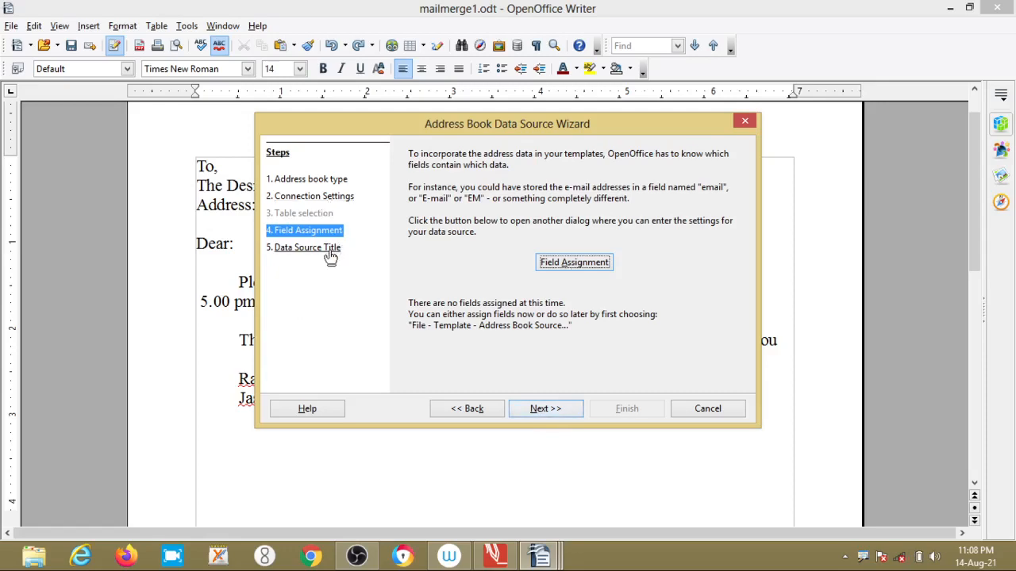
{"action": "left_click", "coordinate": [366, 560]}
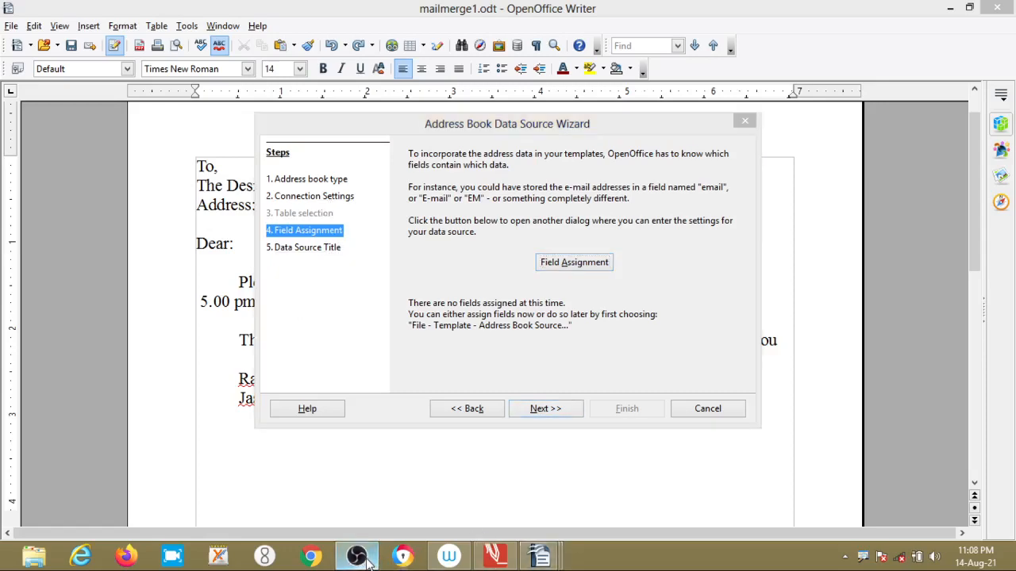
{"action": "left_click", "coordinate": [364, 559]}
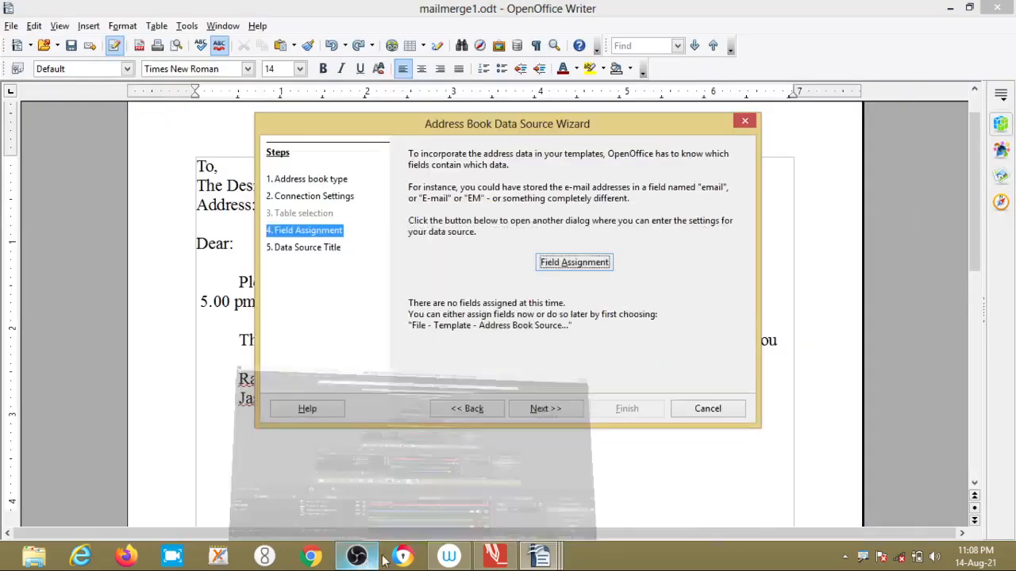
- Skip field assignment, keep the address book named Addresses available to all modules, and finish the wizard
{"action": "left_click", "coordinate": [547, 409]}
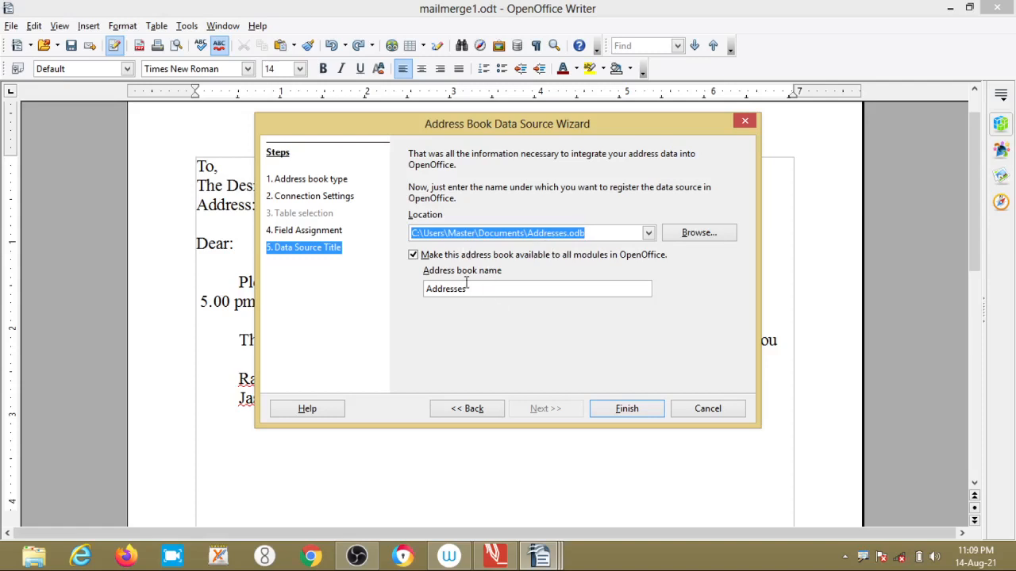
{"action": "left_click", "coordinate": [413, 255]}
{"action": "left_click", "coordinate": [413, 255]}
{"action": "left_click", "coordinate": [415, 257]}
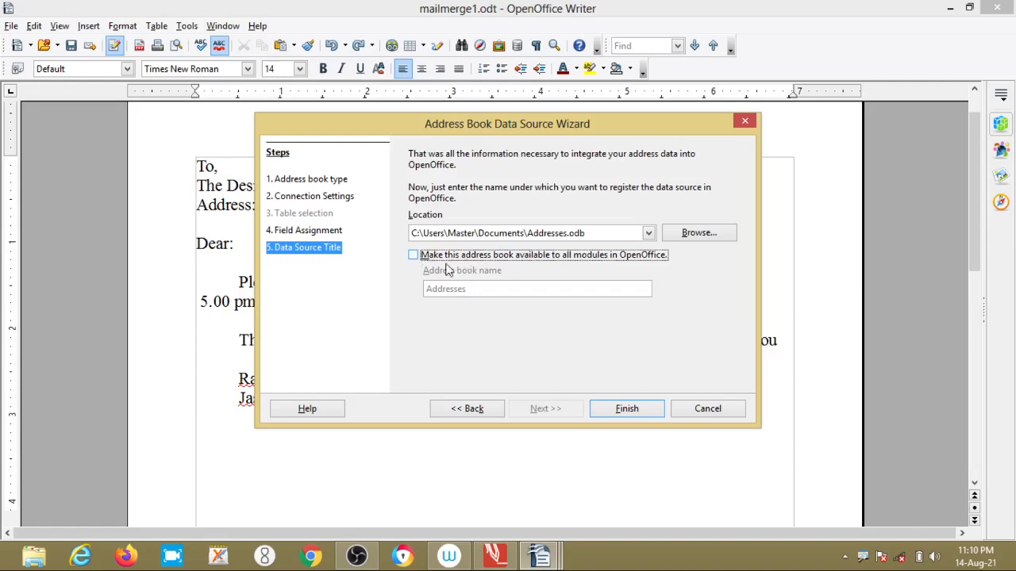
{"action": "left_click", "coordinate": [414, 256]}
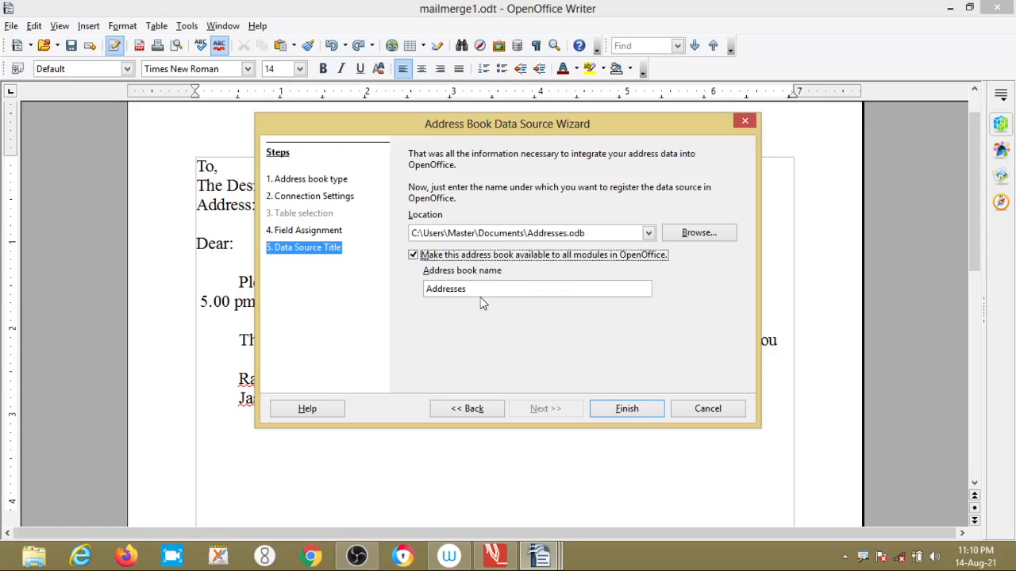
{"action": "left_click", "coordinate": [635, 415]}
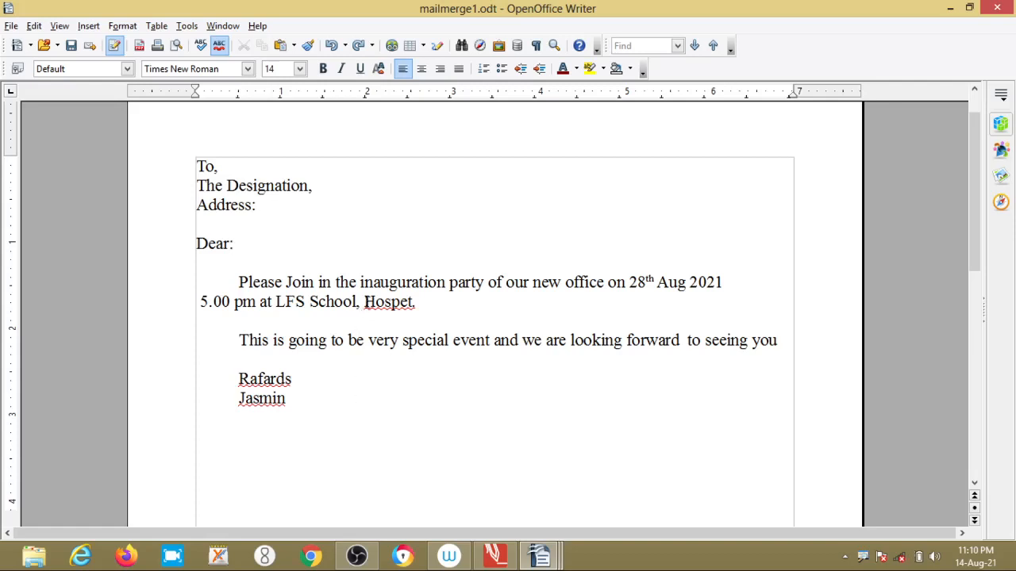
- Display the data sources and open the Sheet1 table of the Addresses data source
{"action": "left_click", "coordinate": [61, 26]}
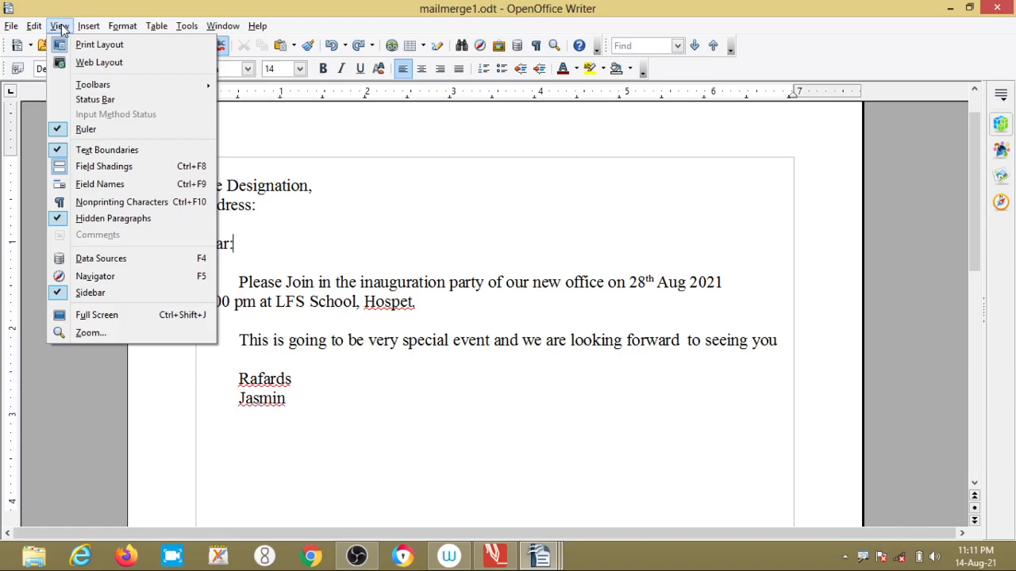
{"action": "left_click", "coordinate": [173, 261]}
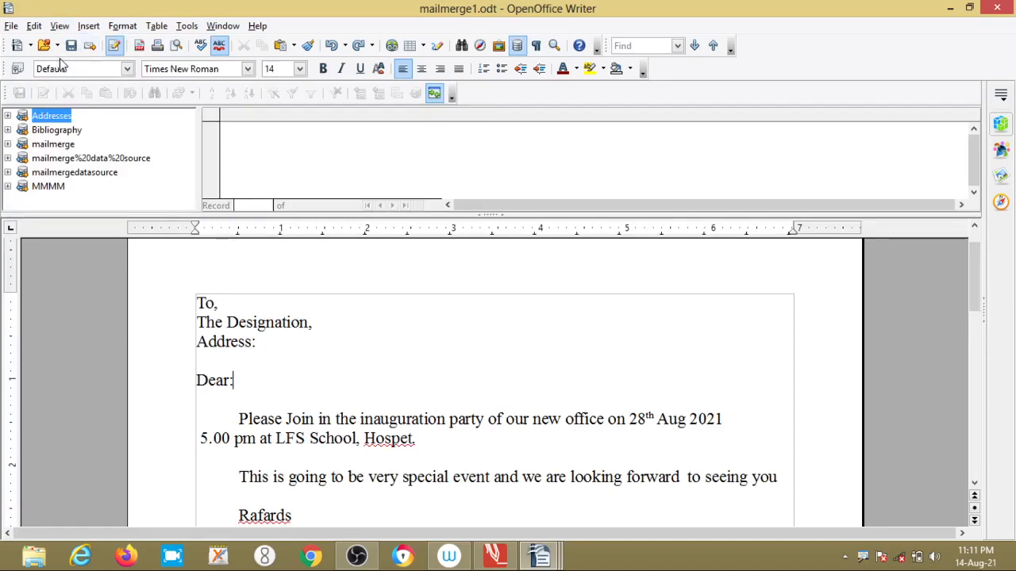
{"action": "left_click", "coordinate": [8, 116]}
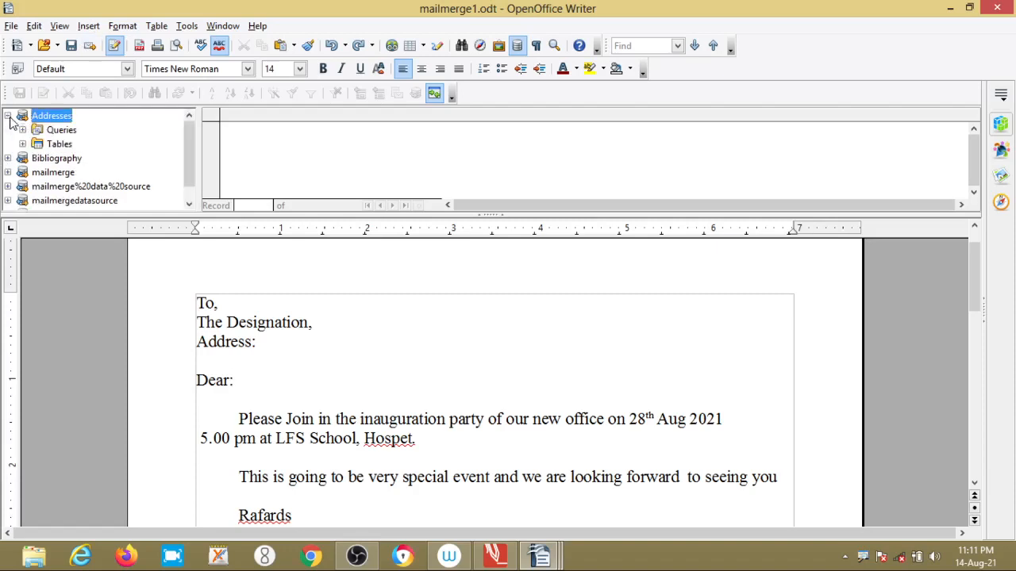
{"action": "double_click", "coordinate": [62, 143]}
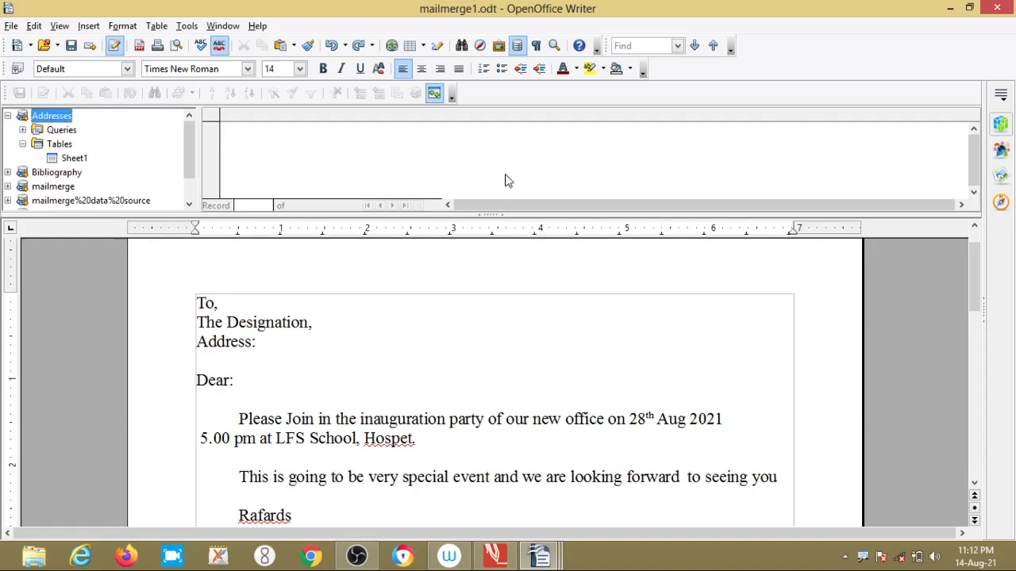
{"action": "left_click", "coordinate": [73, 159]}
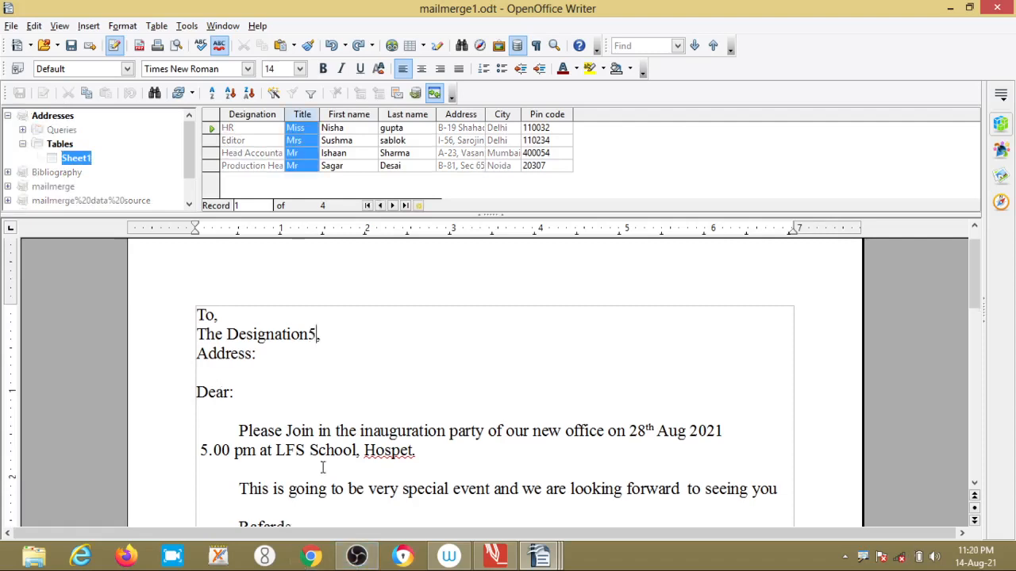
- Remove the stray "5" after "The Designation" and insert the Title and Designation merge fields at the end of that line
{"action": "key", "text": "BackSpace"}
{"action": "left_click_drag", "start_coordinate": [314, 117], "coordinate": [311, 374]}
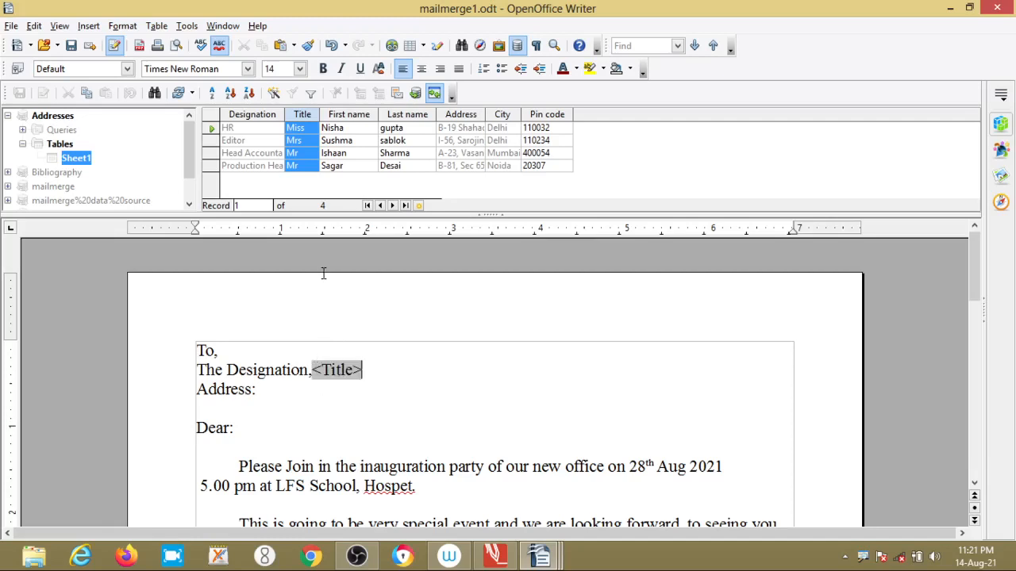
{"action": "left_click_drag", "start_coordinate": [243, 118], "coordinate": [381, 367]}
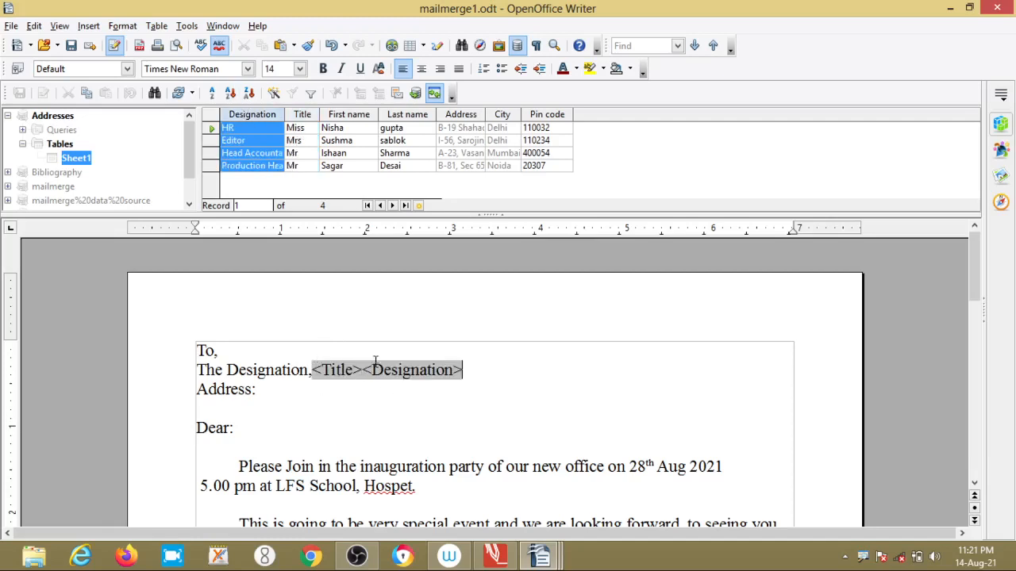
- Insert the First name, Last name, Address, City and Pin code merge fields after "Address:", and Title and First name after "Dear:"
{"action": "left_click_drag", "start_coordinate": [347, 118], "coordinate": [272, 389]}
{"action": "left_click_drag", "start_coordinate": [406, 118], "coordinate": [356, 390]}
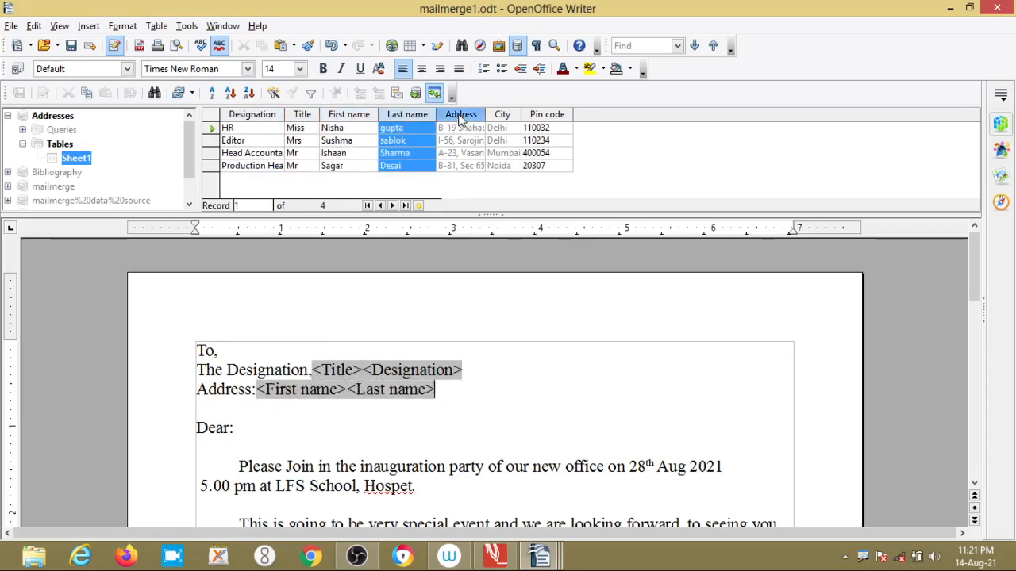
{"action": "left_click_drag", "start_coordinate": [460, 118], "coordinate": [446, 388]}
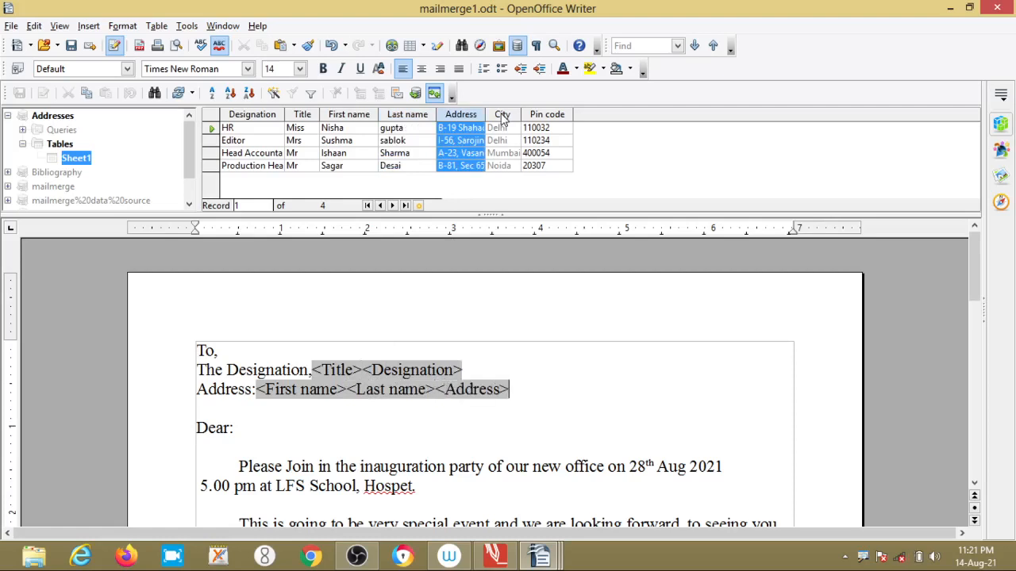
{"action": "left_click_drag", "start_coordinate": [502, 118], "coordinate": [545, 397]}
{"action": "left_click_drag", "start_coordinate": [540, 119], "coordinate": [591, 370]}
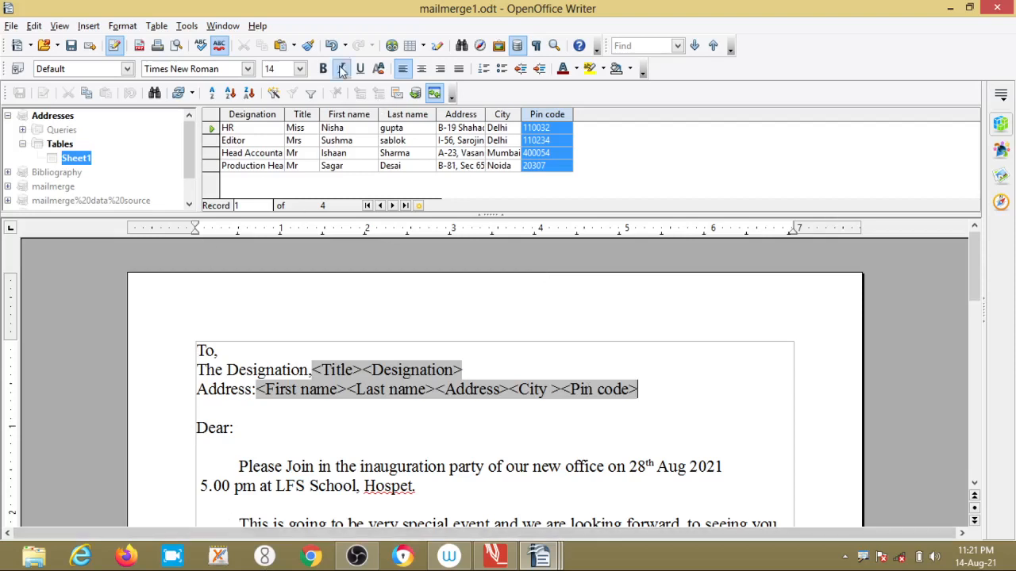
{"action": "left_click_drag", "start_coordinate": [303, 117], "coordinate": [235, 429]}
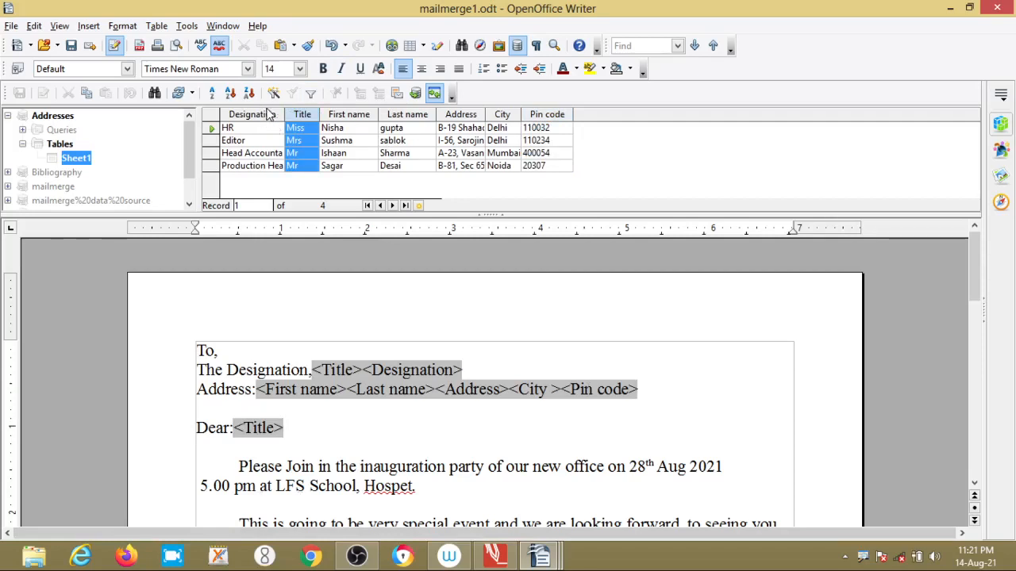
{"action": "left_click_drag", "start_coordinate": [337, 117], "coordinate": [303, 429]}
{"action": "scroll", "coordinate": [587, 325], "scroll_direction": "down", "scroll_amount": 10}
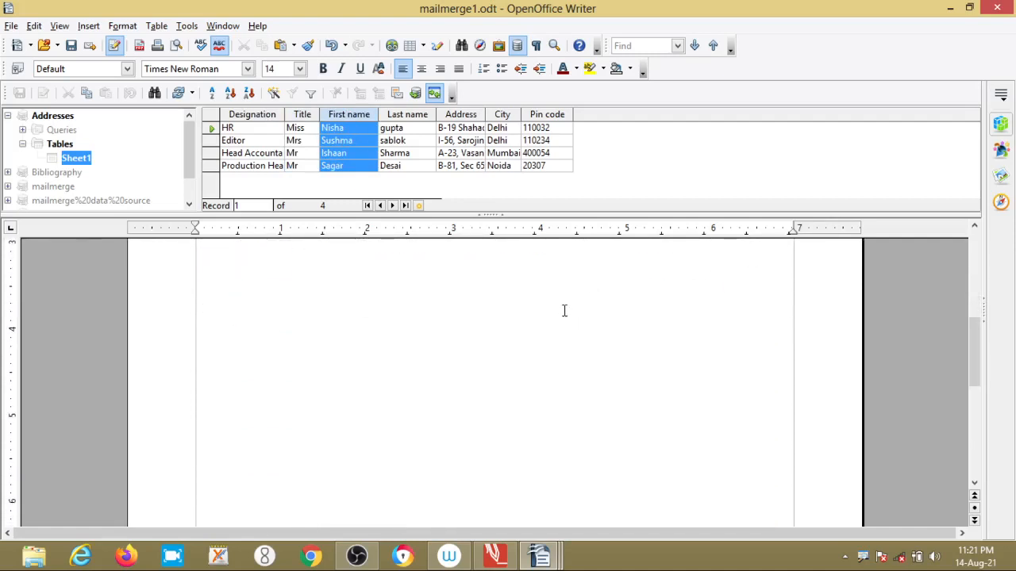
{"action": "scroll", "coordinate": [565, 310], "scroll_direction": "down", "scroll_amount": 5}
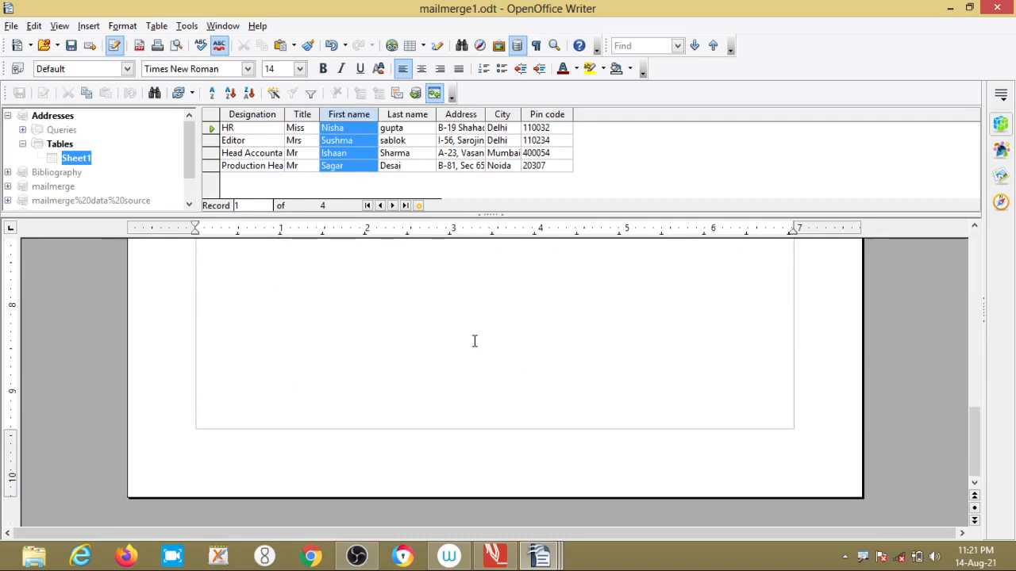
{"action": "scroll", "coordinate": [481, 355], "scroll_direction": "up", "scroll_amount": 5}
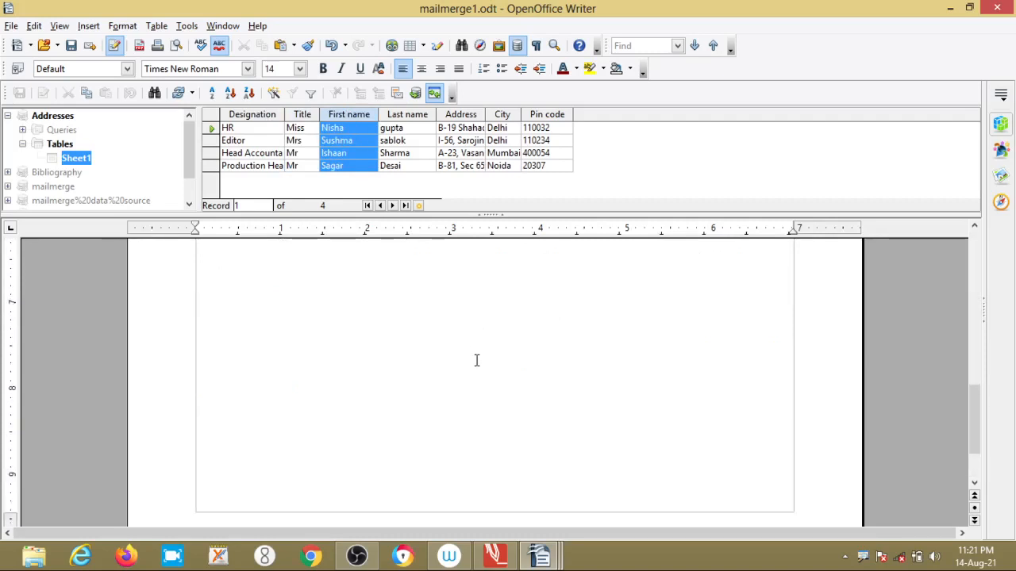
{"action": "scroll", "coordinate": [471, 358], "scroll_direction": "up", "scroll_amount": 10}
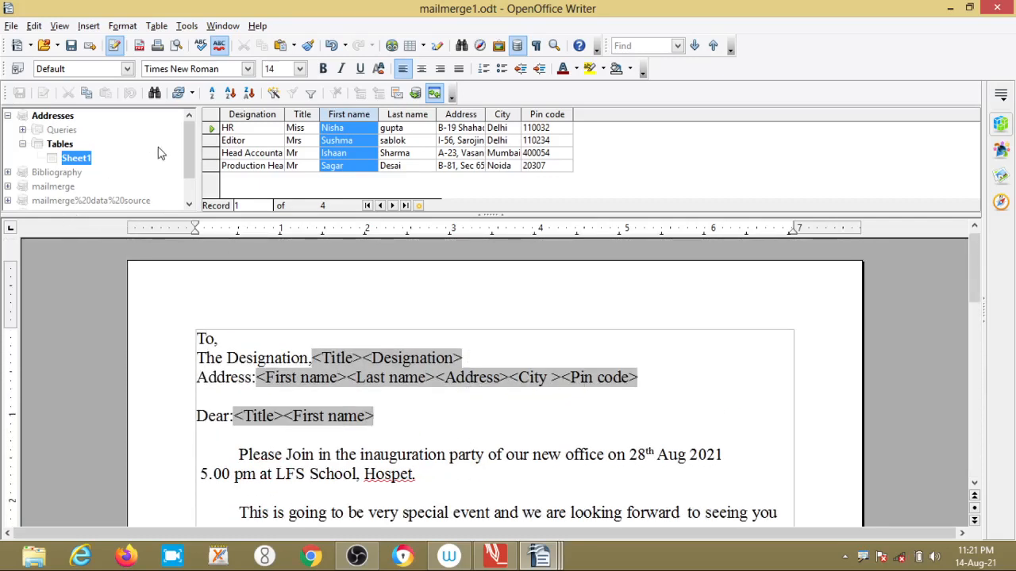
{"action": "scroll", "coordinate": [158, 116], "scroll_direction": "down", "scroll_amount": 2}
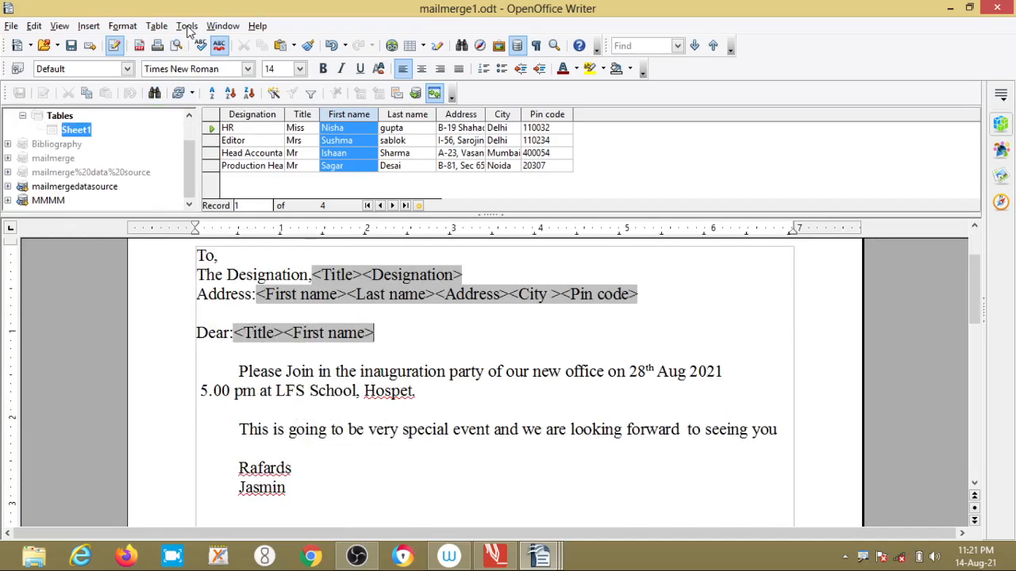
- Open the Mail Merge Wizard for the invitation letter
{"action": "left_click", "coordinate": [188, 26]}
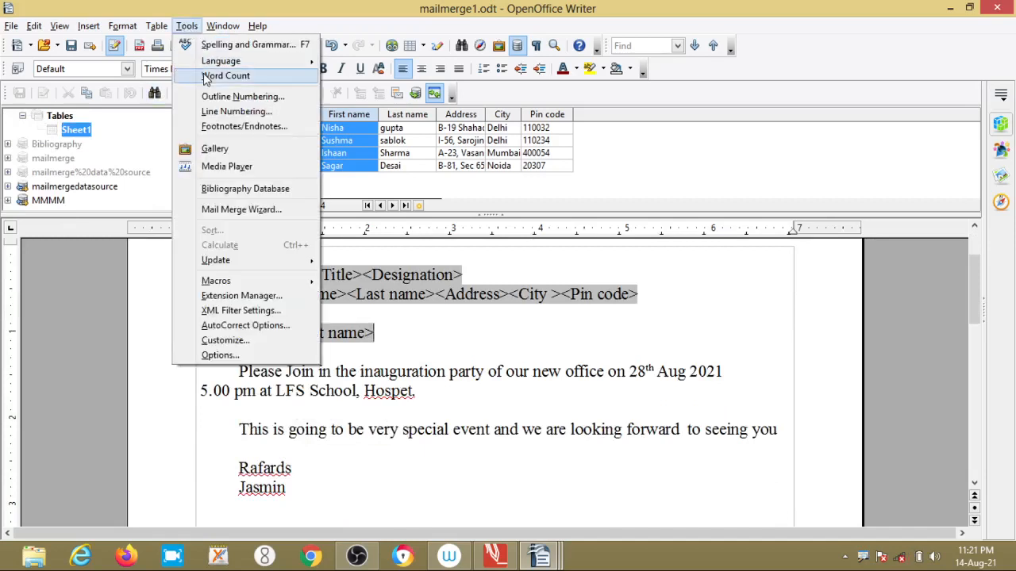
{"action": "left_click", "coordinate": [249, 212]}
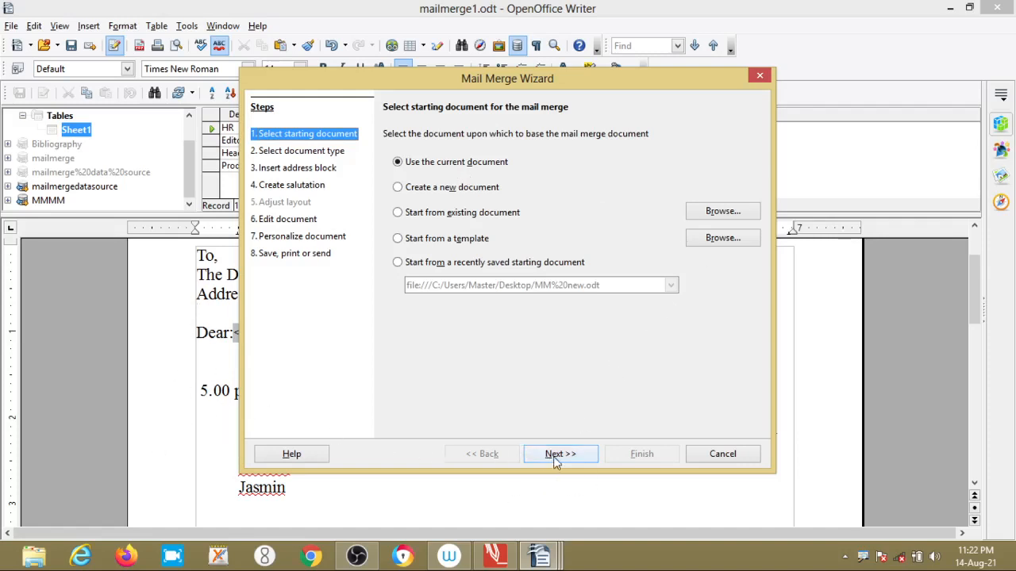
{"action": "left_click", "coordinate": [359, 557]}
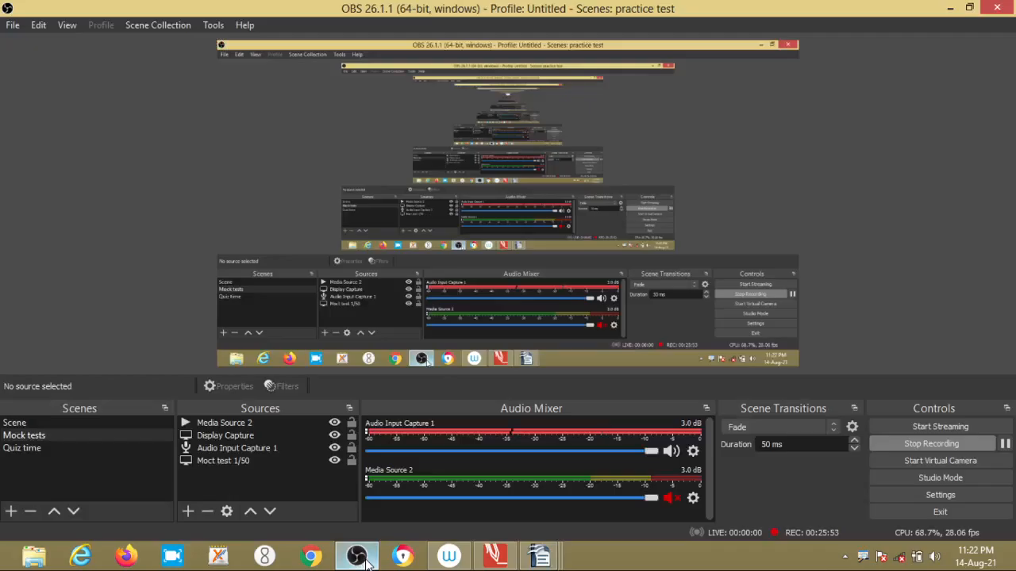
{"action": "left_click", "coordinate": [362, 560]}
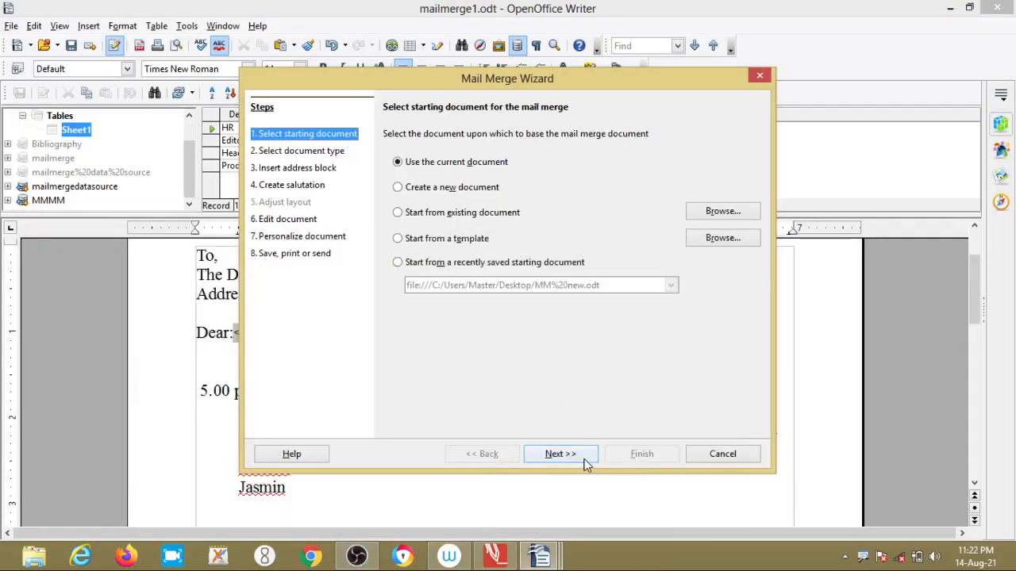
- Use the current document as a Letter, leave out the address block and salutation, and proceed to editing the document
{"action": "left_click", "coordinate": [584, 460]}
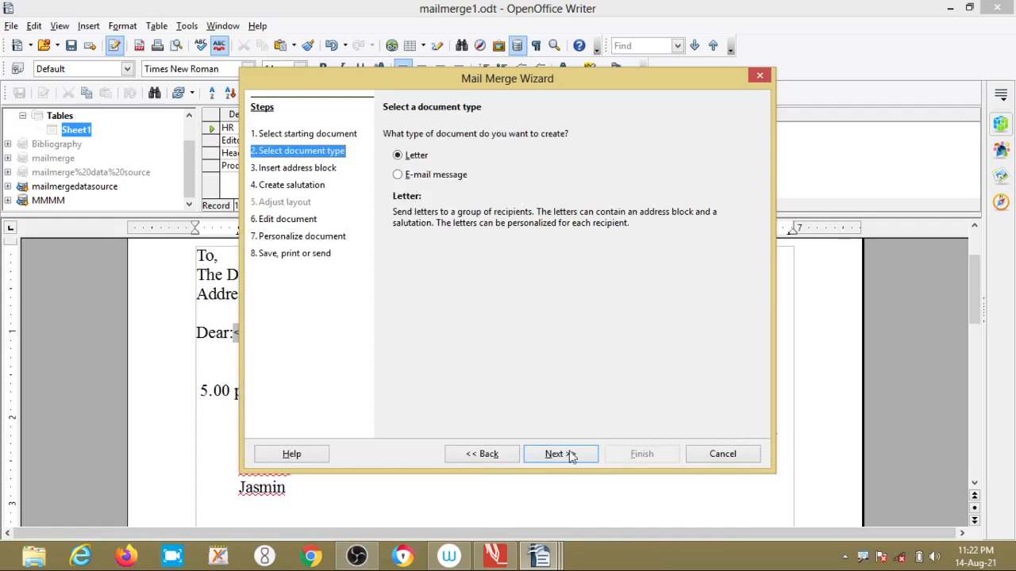
{"action": "left_click", "coordinate": [576, 459]}
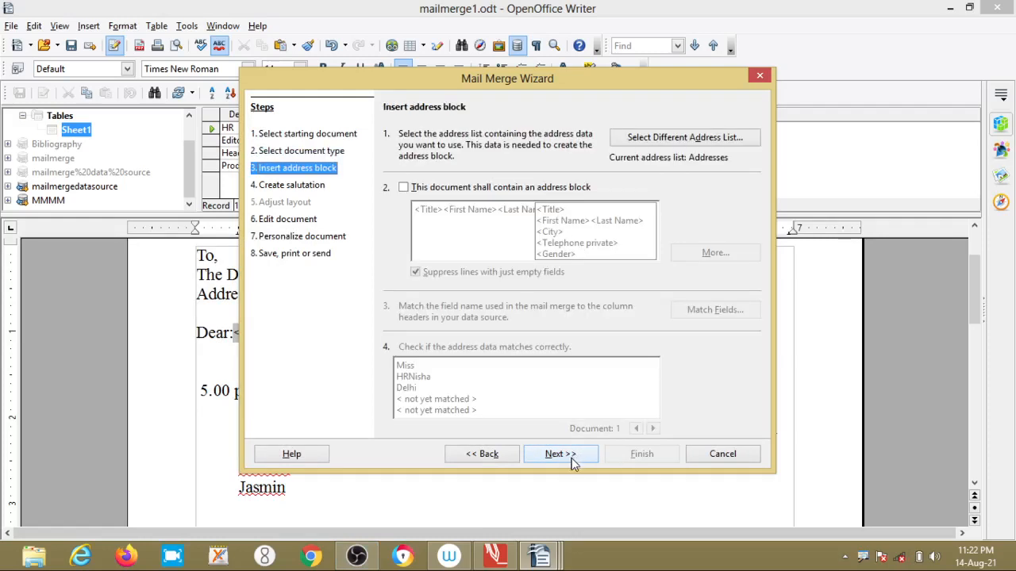
{"action": "left_click", "coordinate": [571, 458]}
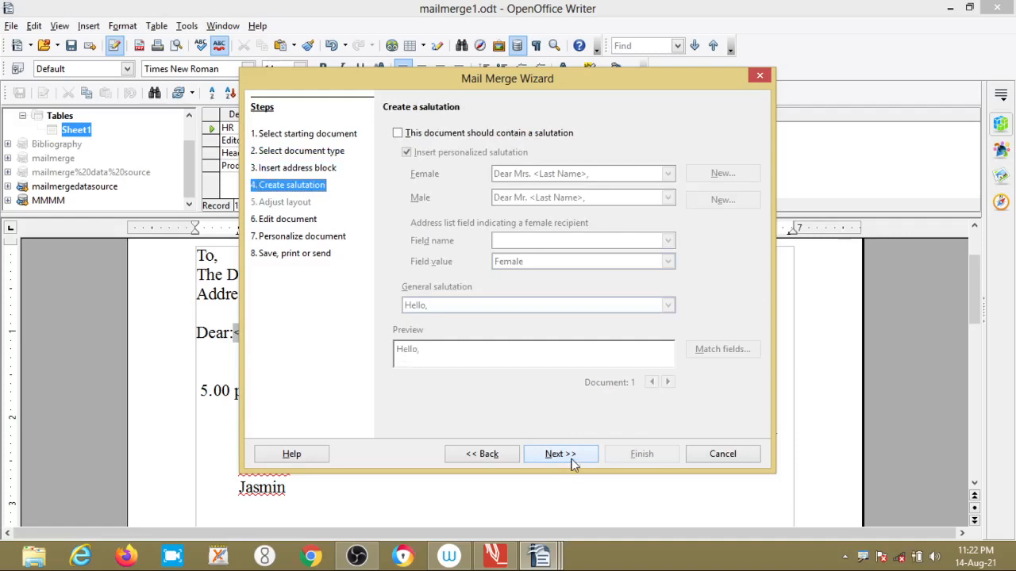
{"action": "left_click", "coordinate": [571, 459]}
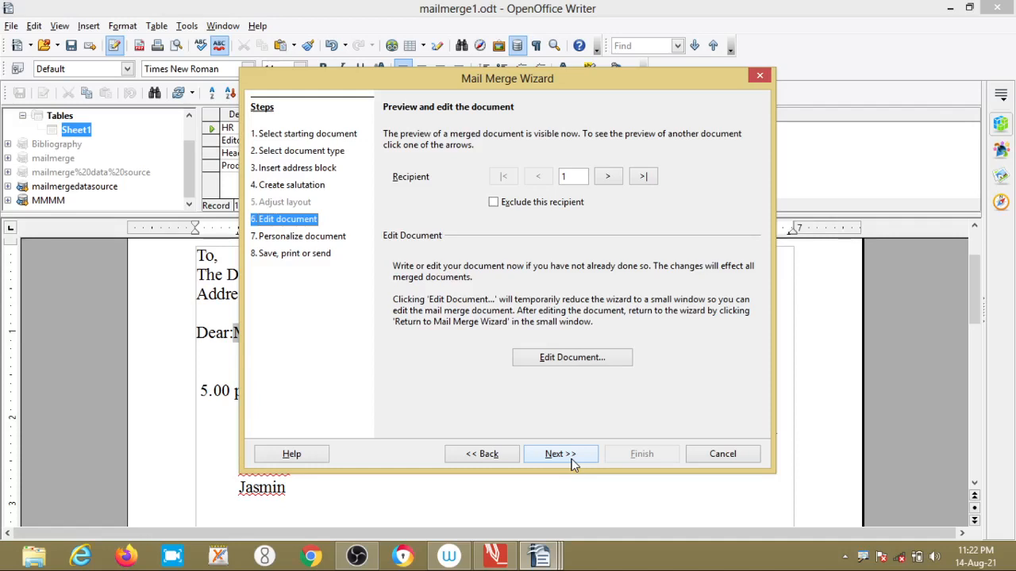
- Preview the merged letter for each recipient beside the wizard, ending on recipient 2, and switch that recipient's exclusion on and off
{"action": "left_click", "coordinate": [608, 176]}
{"action": "left_click", "coordinate": [608, 176]}
{"action": "left_click", "coordinate": [608, 177]}
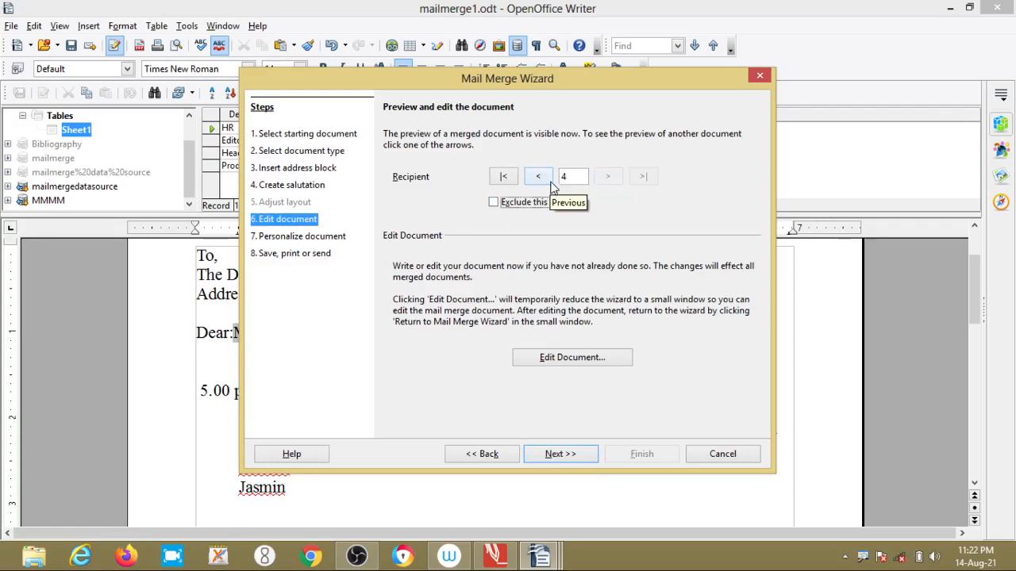
{"action": "left_click_drag", "start_coordinate": [400, 73], "coordinate": [603, 20]}
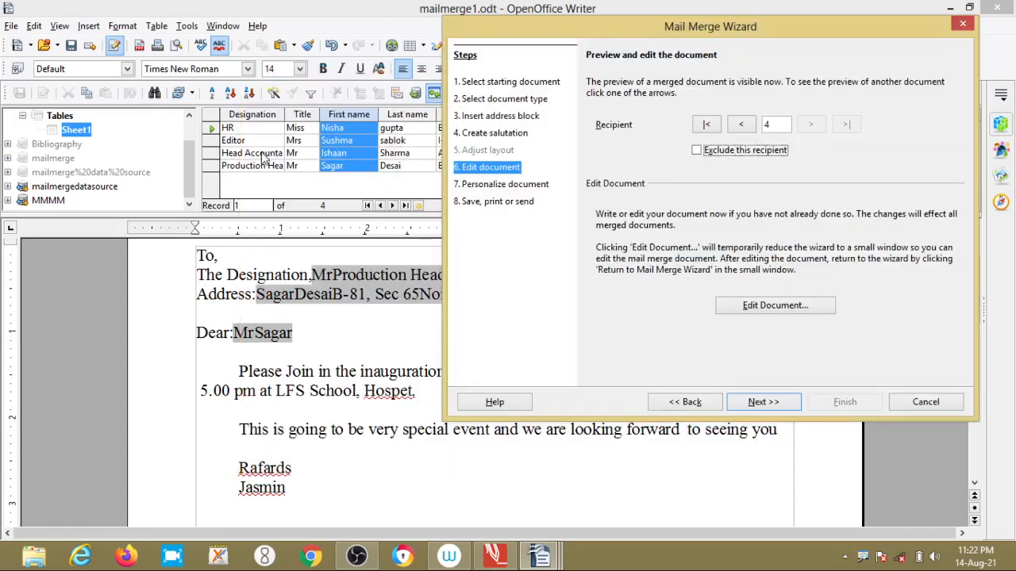
{"action": "left_click", "coordinate": [742, 125]}
{"action": "left_click", "coordinate": [744, 128]}
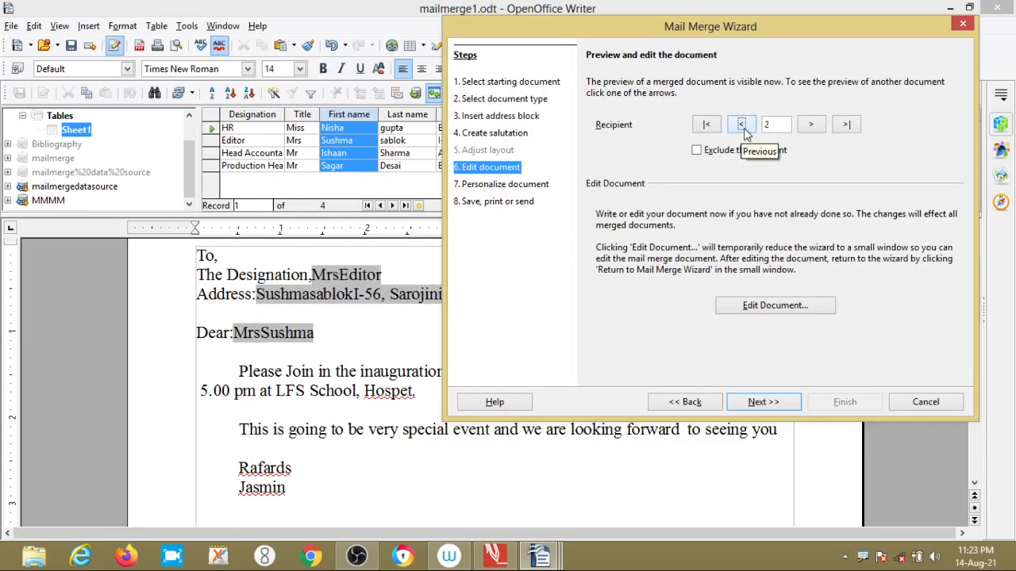
{"action": "left_click", "coordinate": [744, 128]}
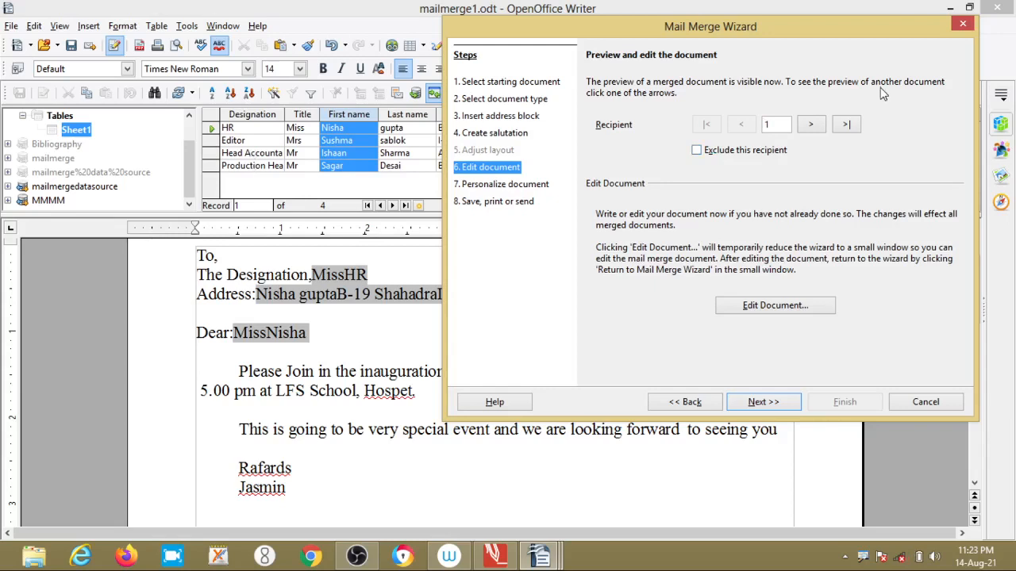
{"action": "left_click", "coordinate": [813, 124]}
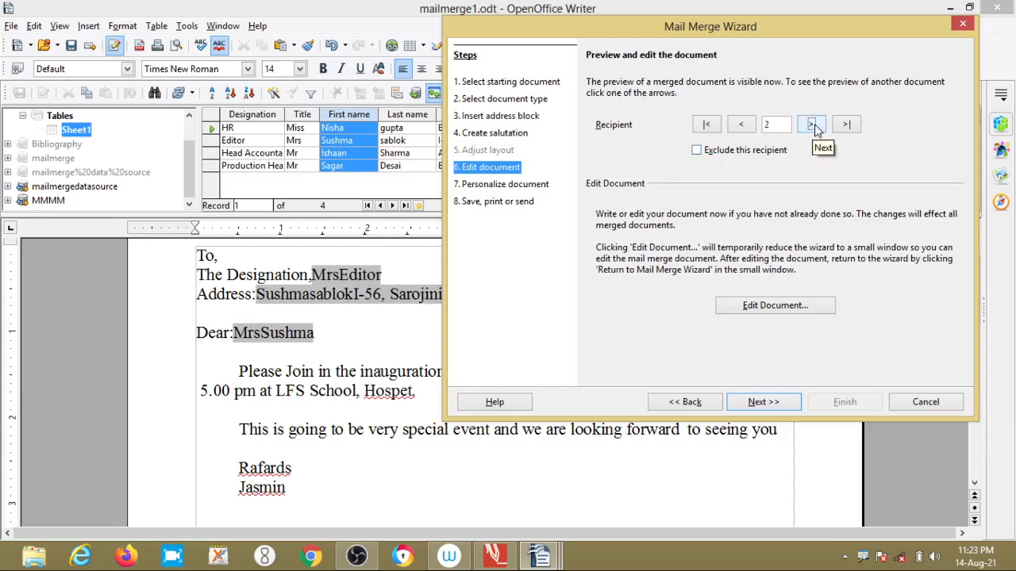
{"action": "left_click", "coordinate": [697, 151]}
{"action": "left_click", "coordinate": [696, 152]}
- Edit the letter from the wizard, changing the party's start time to 6.00 pm, and return to the wizard
{"action": "left_click", "coordinate": [774, 306]}
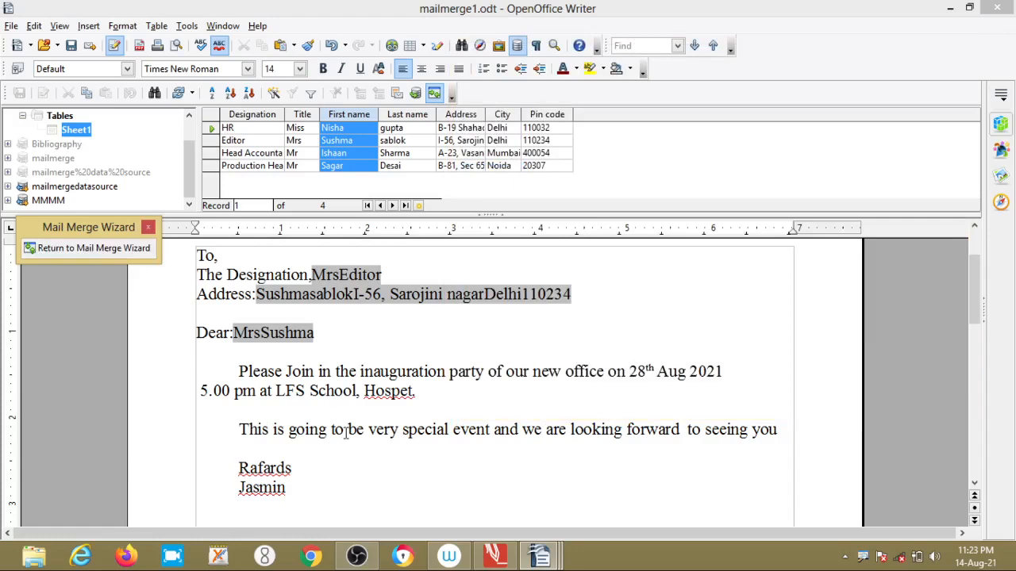
{"action": "left_click", "coordinate": [368, 458]}
{"action": "scroll", "coordinate": [368, 458], "scroll_direction": "down", "scroll_amount": 3}
{"action": "scroll", "coordinate": [373, 442], "scroll_direction": "up", "scroll_amount": 3}
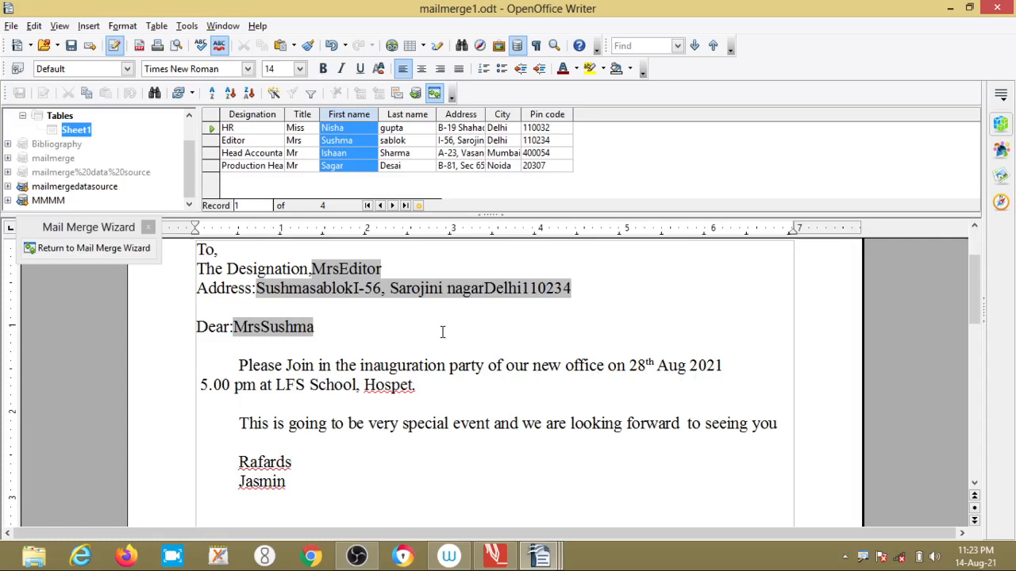
{"action": "left_click", "coordinate": [228, 365]}
{"action": "left_click_drag", "start_coordinate": [228, 365], "coordinate": [357, 403]}
{"action": "left_click", "coordinate": [360, 462]}
{"action": "key", "text": "BackSpace"}
{"action": "type", "text": "6"}
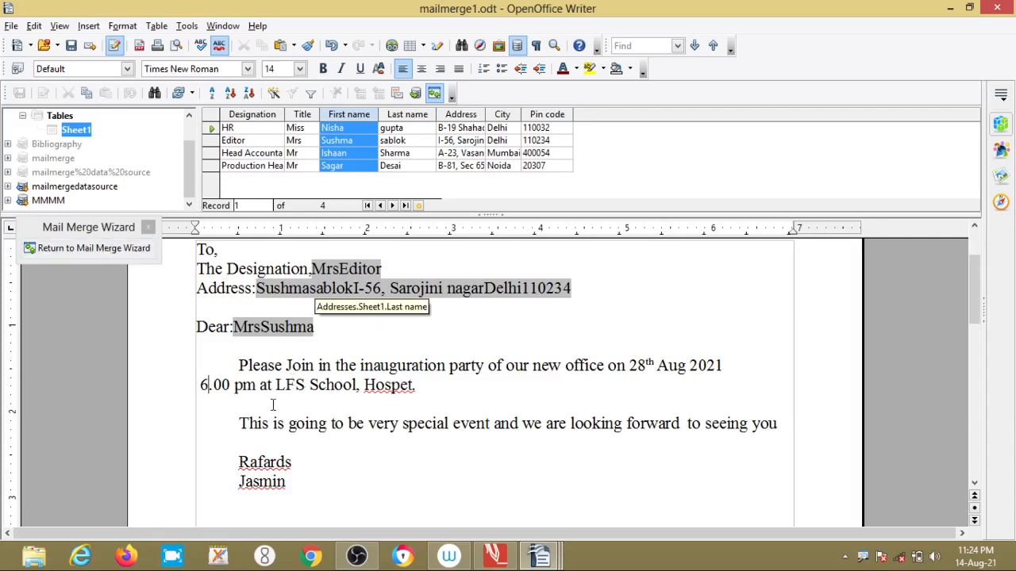
{"action": "left_click", "coordinate": [125, 250]}
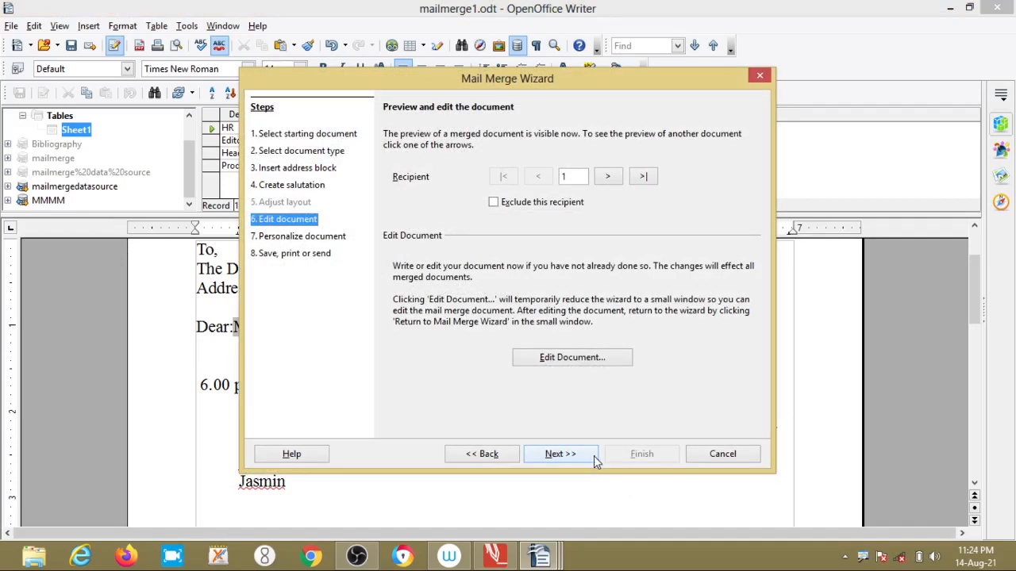
- Create the merged documents, proceed to personalizing them, and open them for individual editing
{"action": "left_click", "coordinate": [559, 455]}
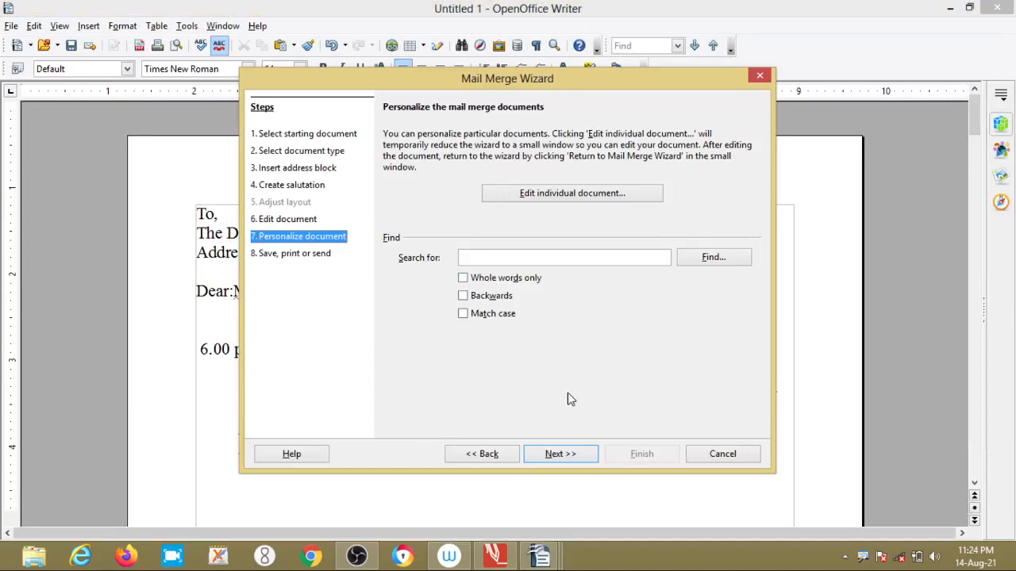
{"action": "left_click_drag", "start_coordinate": [538, 84], "coordinate": [734, 39]}
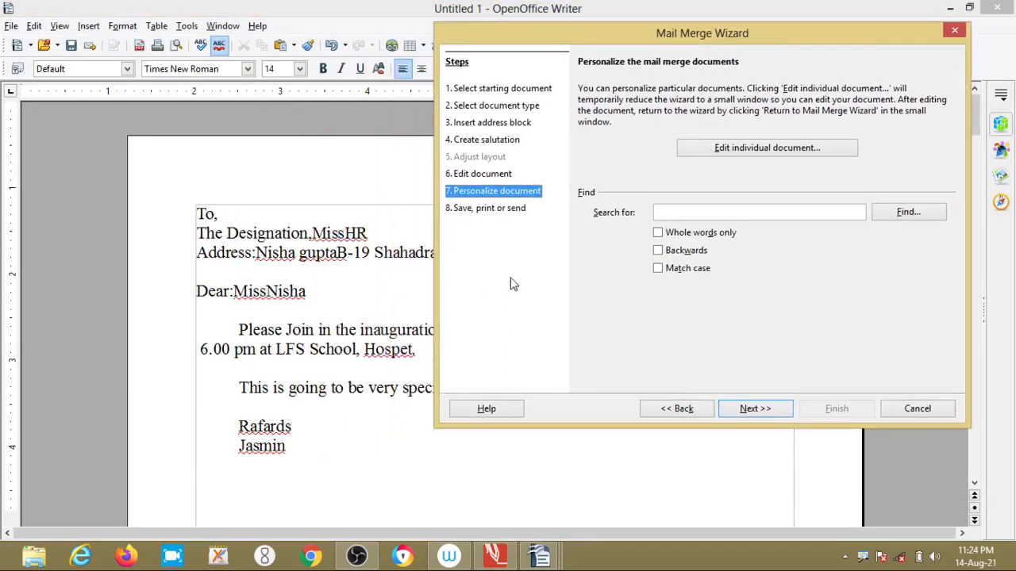
{"action": "left_click", "coordinate": [741, 154]}
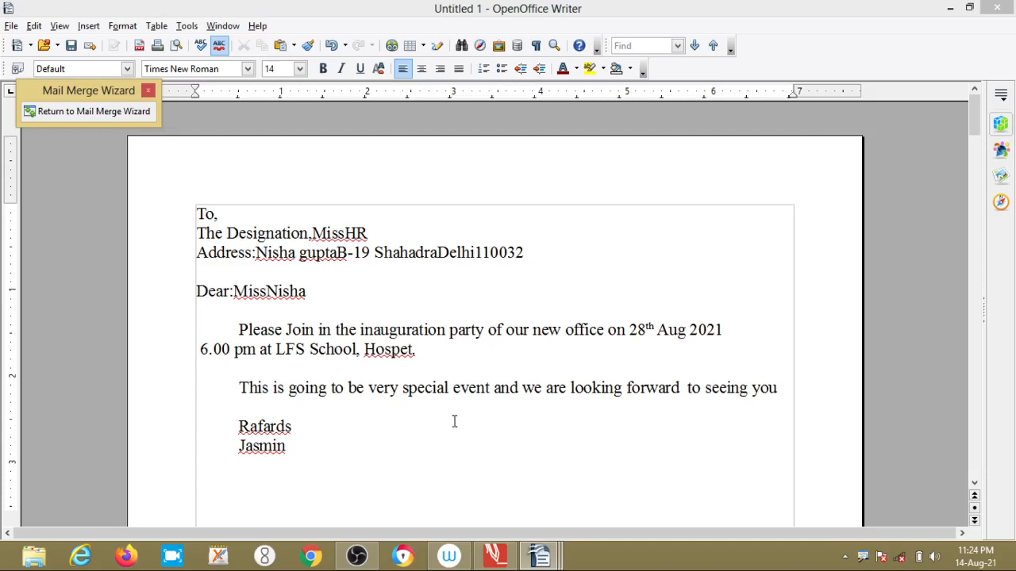
- Review the merged letters up to the Head Accountant's and place the cursor between the city and pin code in its address line
{"action": "scroll", "coordinate": [453, 397], "scroll_direction": "down", "scroll_amount": 5}
{"action": "scroll", "coordinate": [453, 398], "scroll_direction": "down", "scroll_amount": 12}
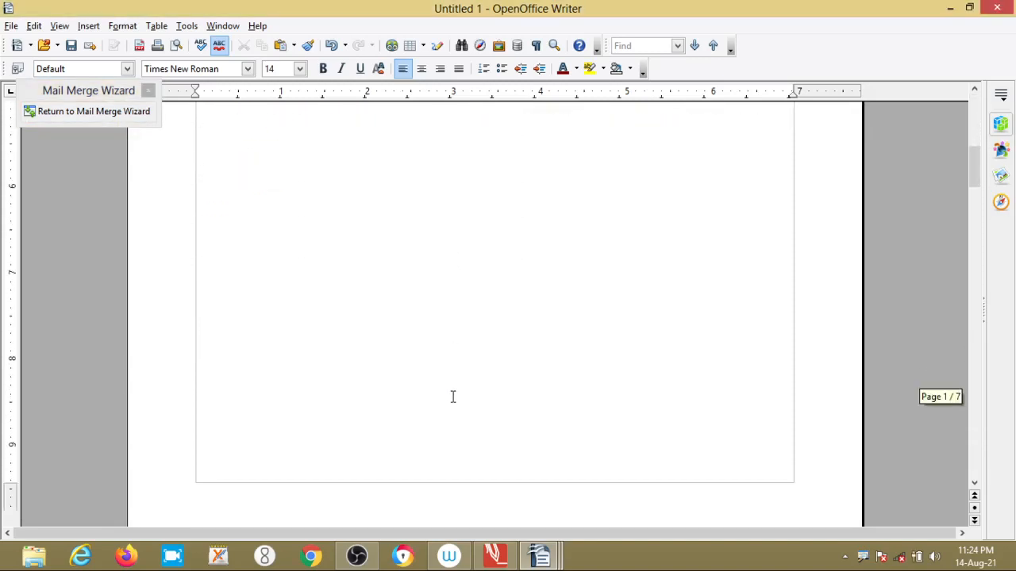
{"action": "scroll", "coordinate": [451, 395], "scroll_direction": "down", "scroll_amount": 5}
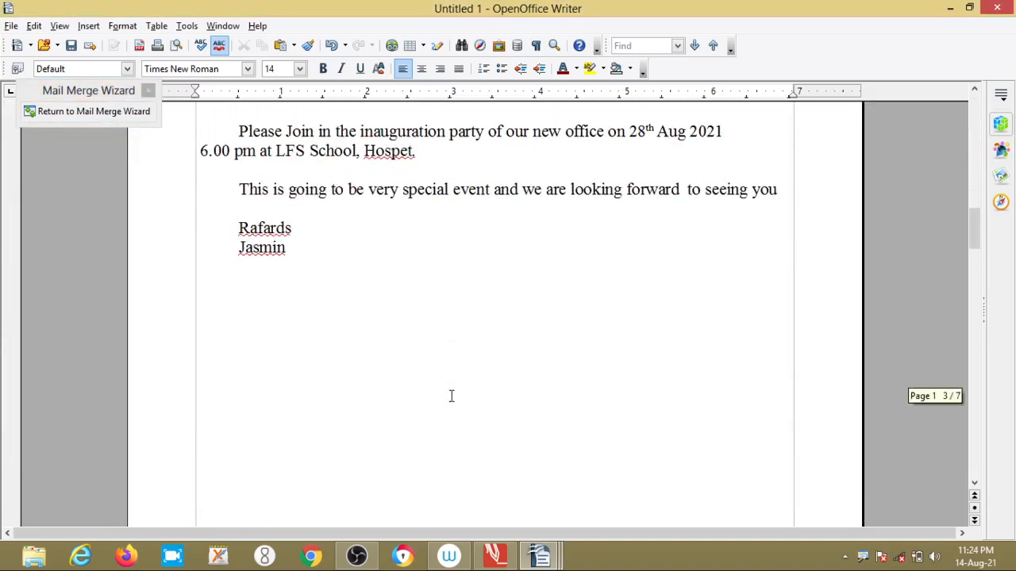
{"action": "scroll", "coordinate": [451, 396], "scroll_direction": "down", "scroll_amount": 3}
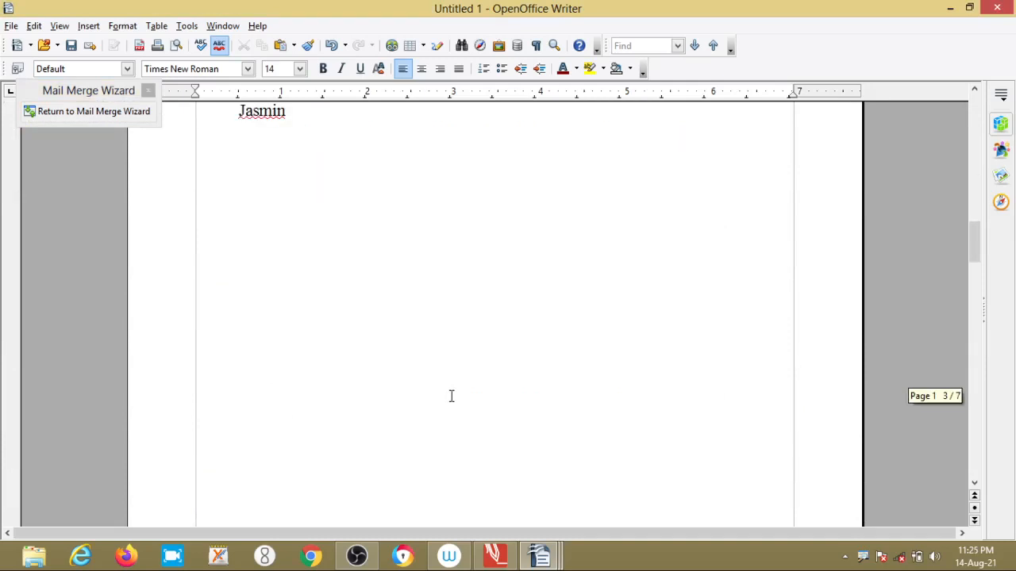
{"action": "scroll", "coordinate": [450, 396], "scroll_direction": "down", "scroll_amount": 14}
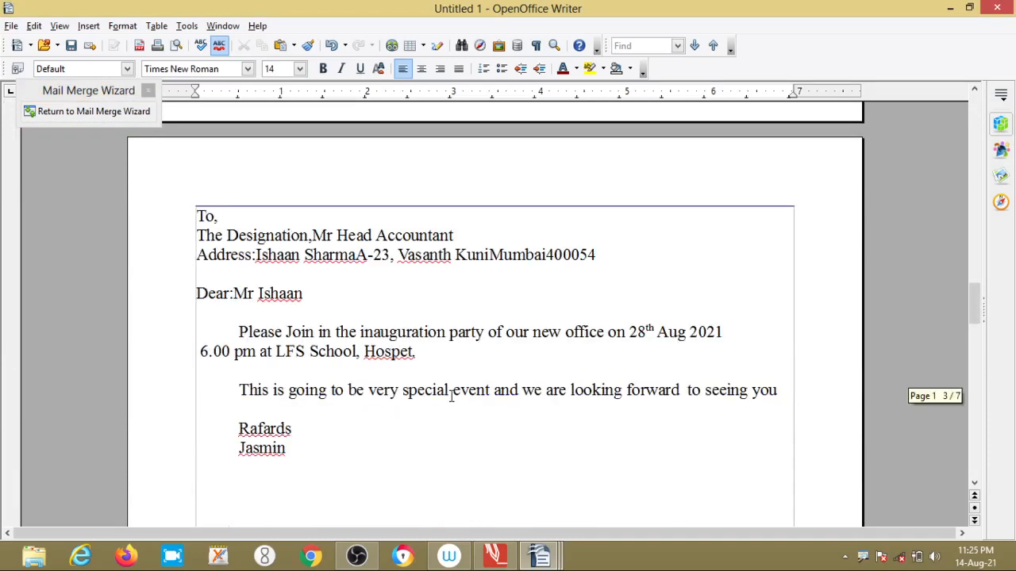
{"action": "scroll", "coordinate": [451, 395], "scroll_direction": "down", "scroll_amount": 1}
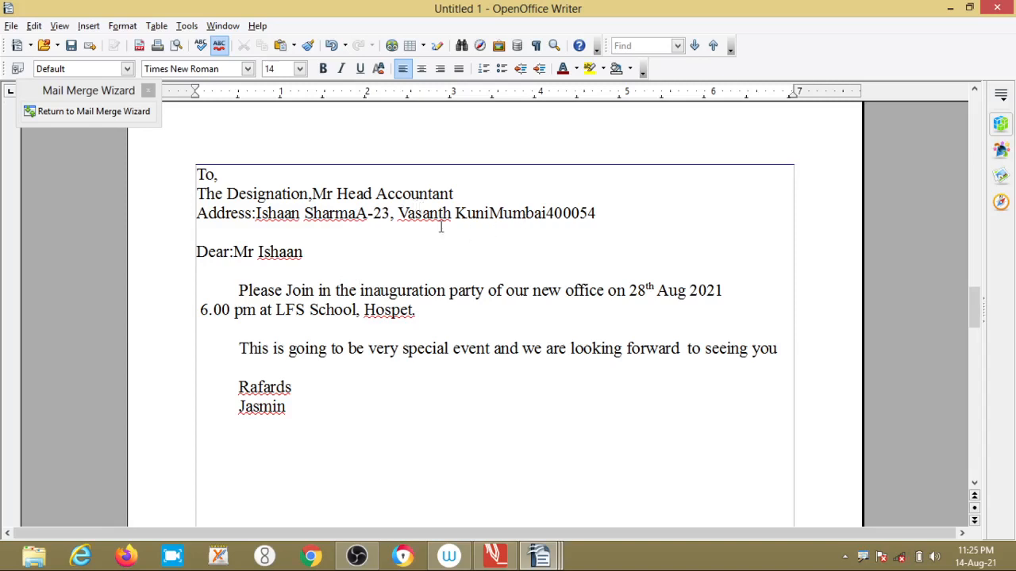
{"action": "left_click", "coordinate": [546, 213]}
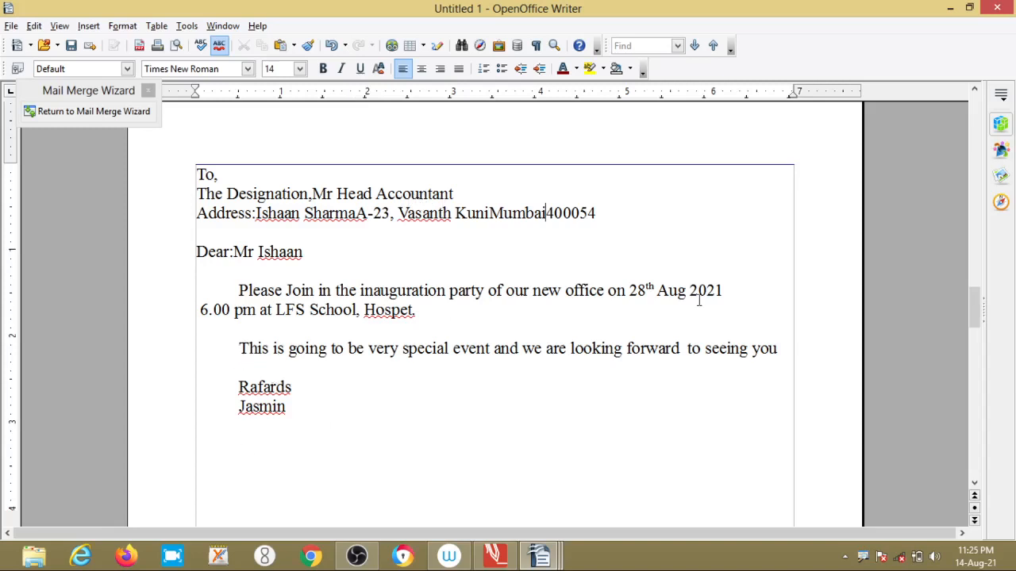
- Add the line "TOTAL BUDGET IS 25000" below the closing sentence of the Head Accountant's letter
{"action": "left_click", "coordinate": [782, 349]}
{"action": "key", "text": "Return"}
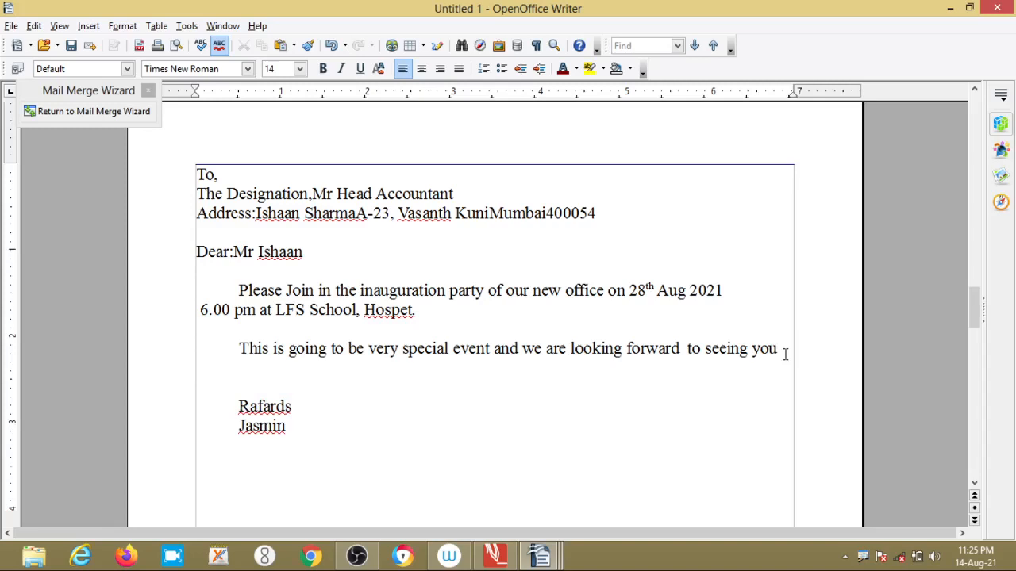
{"action": "type", "text": "TOTAL BUDGET"}
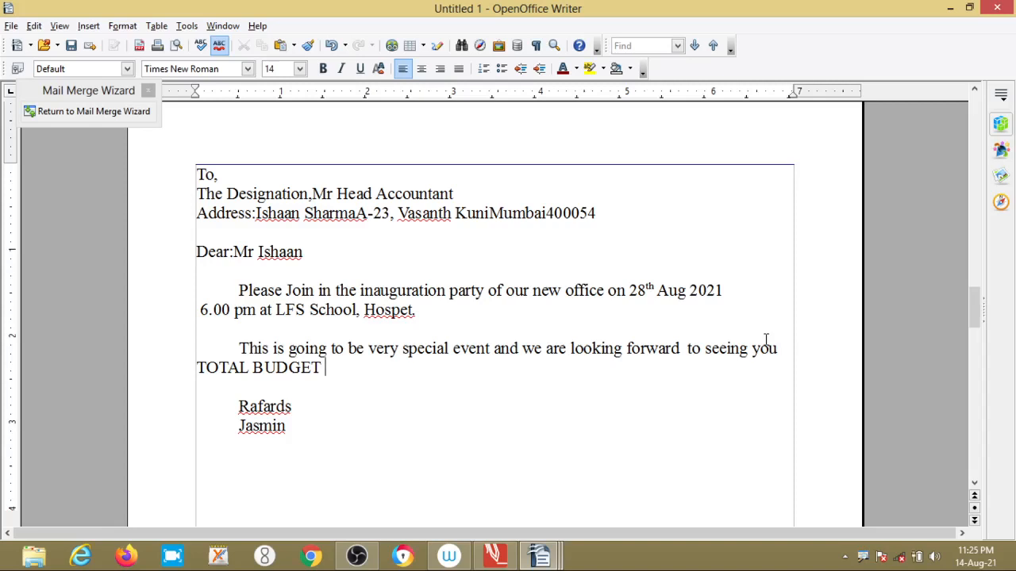
{"action": "type", "text": "IS 250000"}
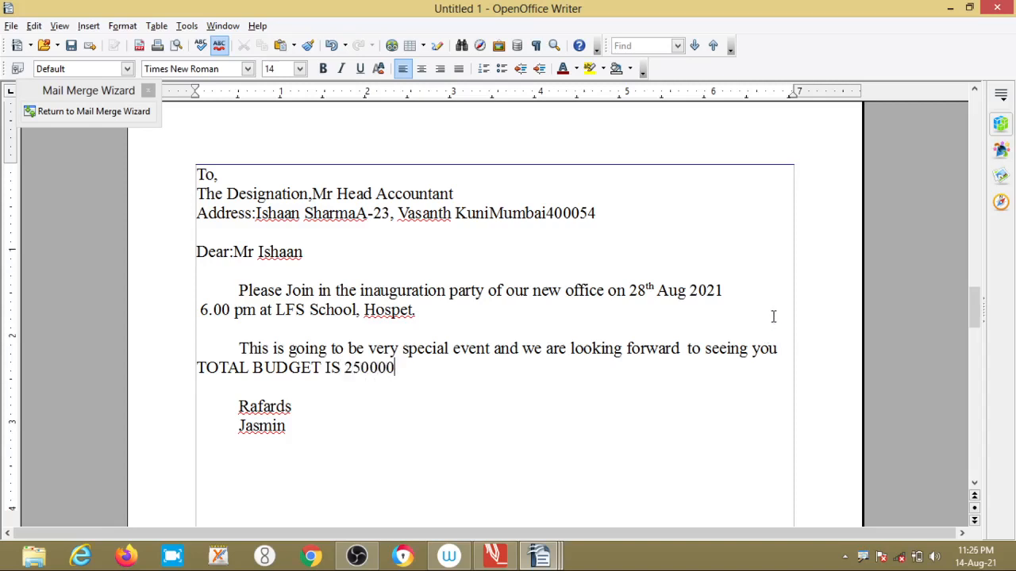
{"action": "key", "text": "BackSpace"}
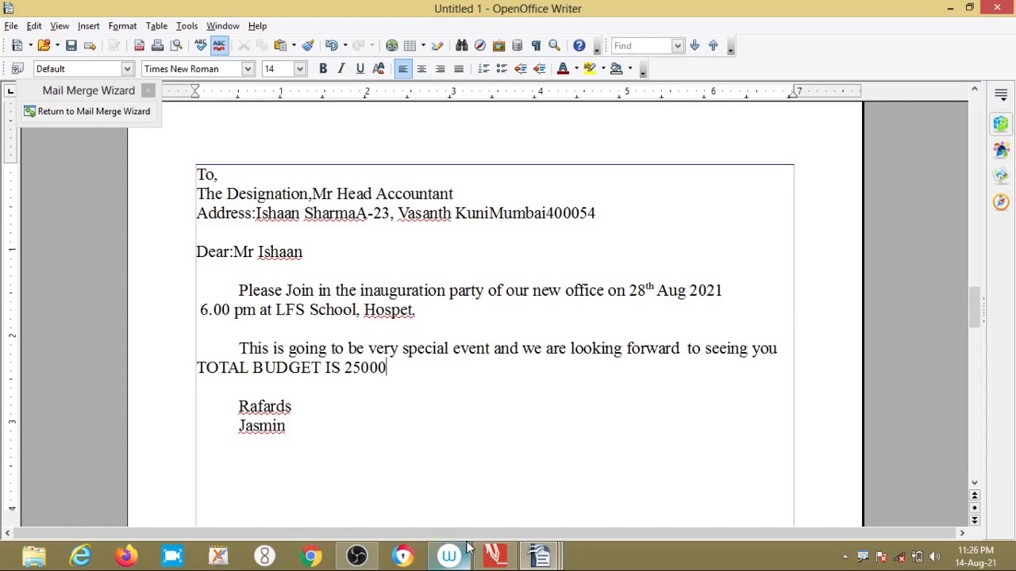
{"action": "mouse_move", "coordinate": [468, 547]}
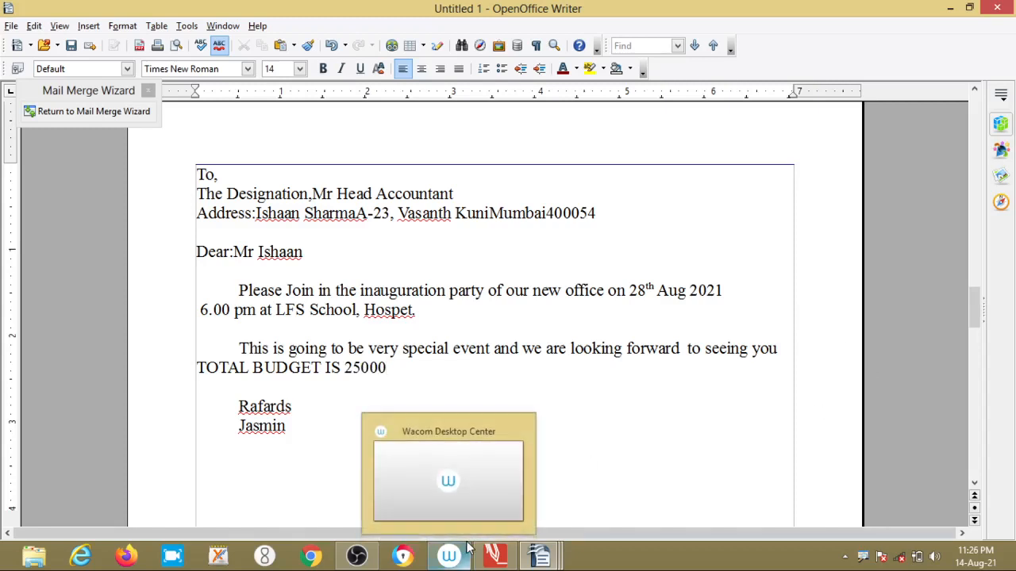
- Return to the Mail Merge Wizard, save the starting document in the final stage, and finish the wizard
{"action": "left_click", "coordinate": [137, 115]}
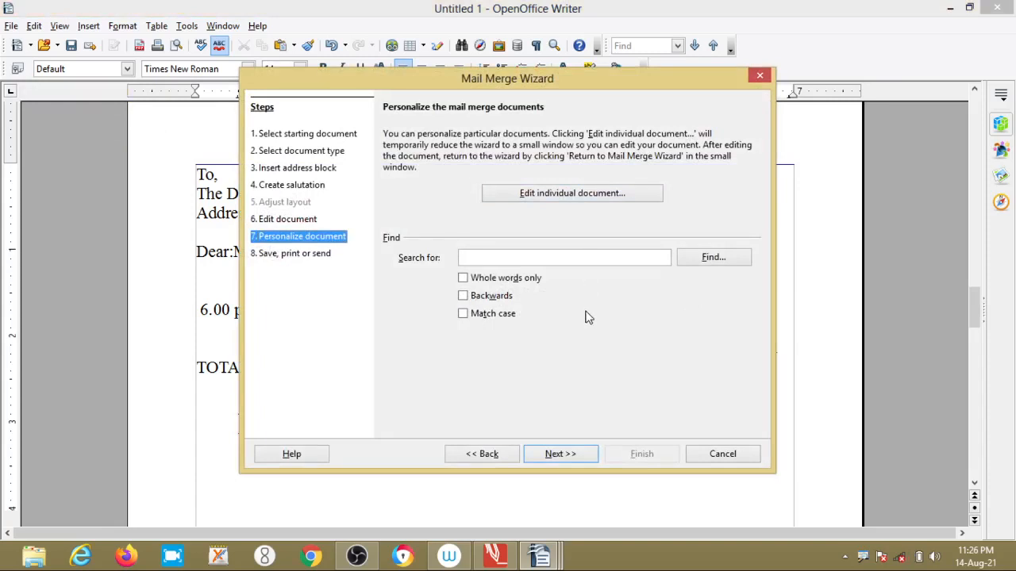
{"action": "left_click", "coordinate": [562, 456]}
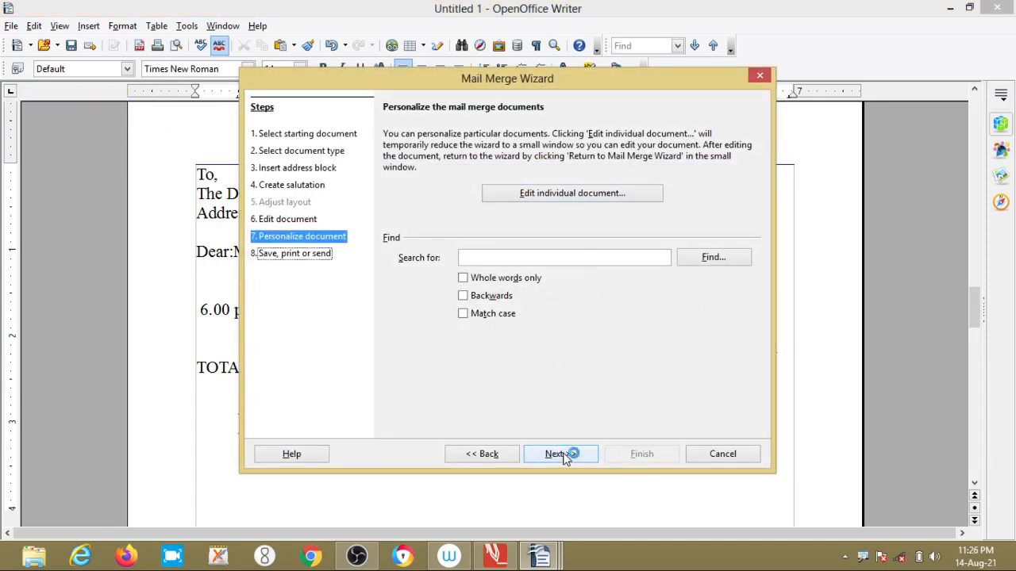
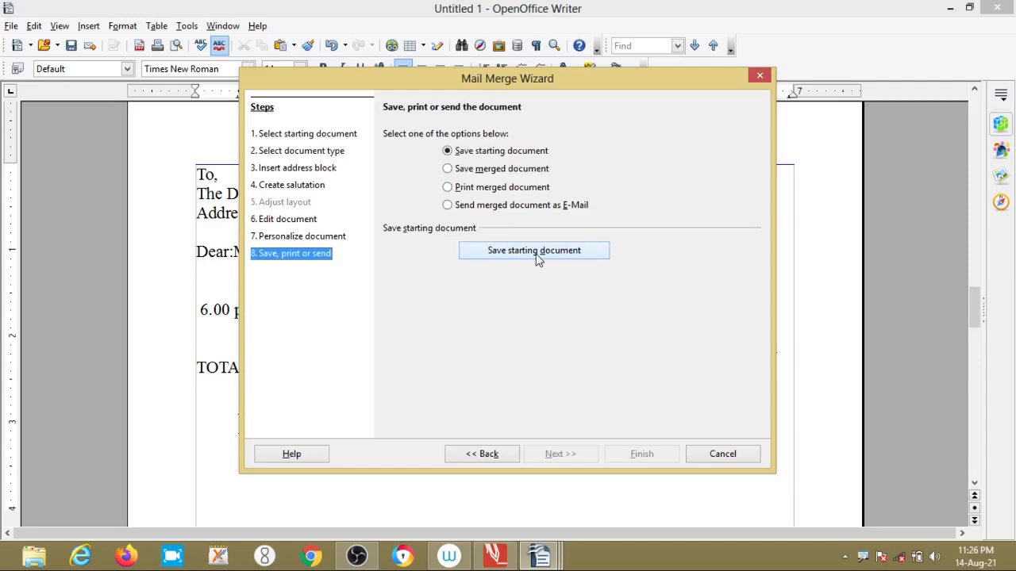
{"action": "left_click", "coordinate": [534, 253]}
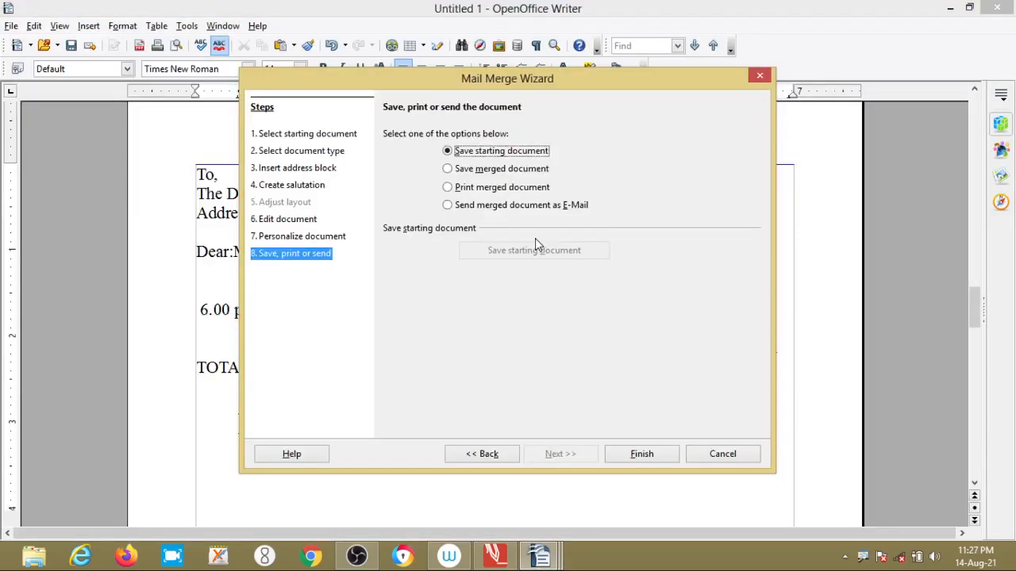
{"action": "left_click", "coordinate": [647, 455]}
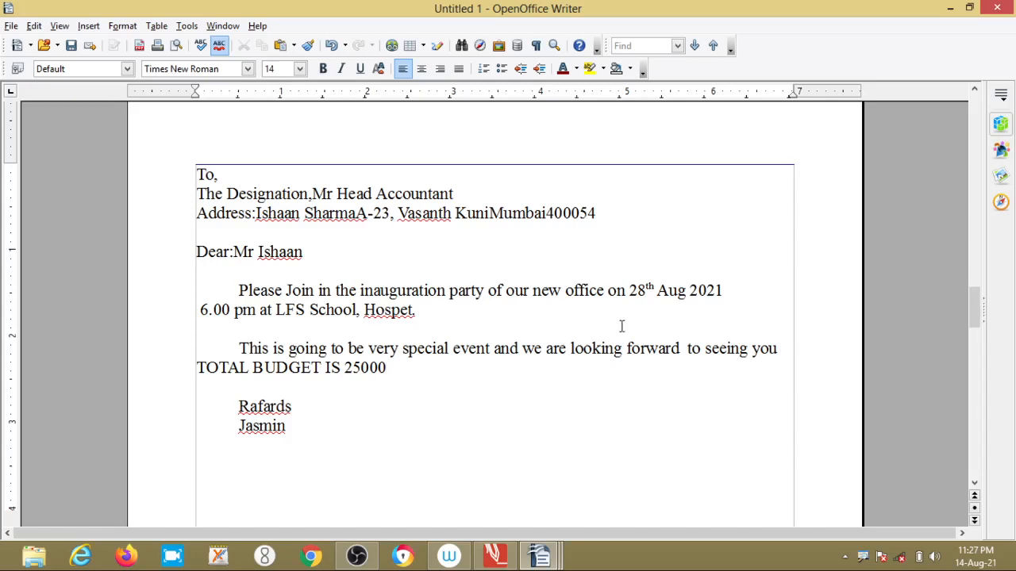
- Review the merged letters to compare the Head Accountant's budget line with the other recipients' letters
{"action": "scroll", "coordinate": [424, 356], "scroll_direction": "down", "scroll_amount": 6}
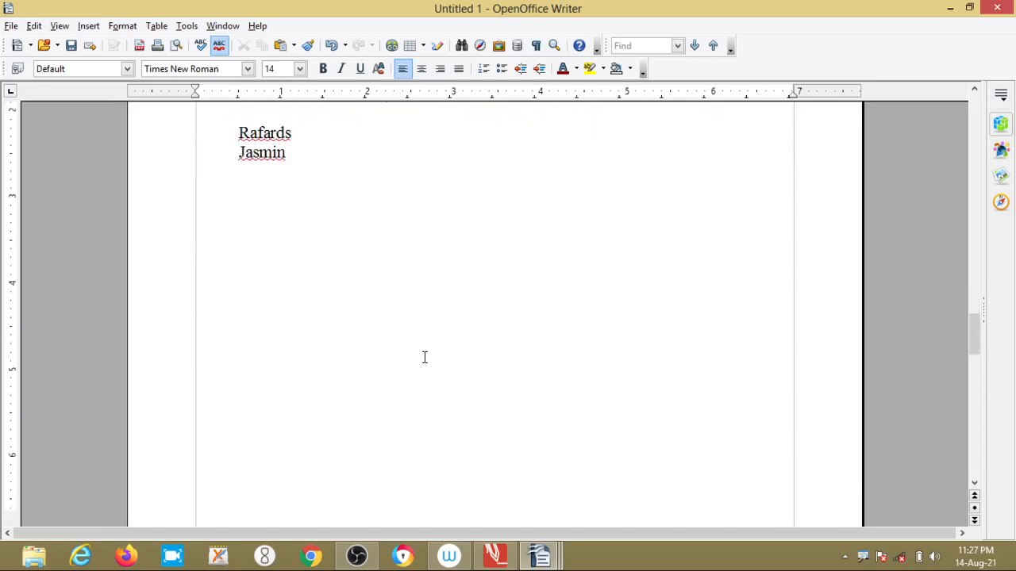
{"action": "scroll", "coordinate": [424, 356], "scroll_direction": "up", "scroll_amount": 9}
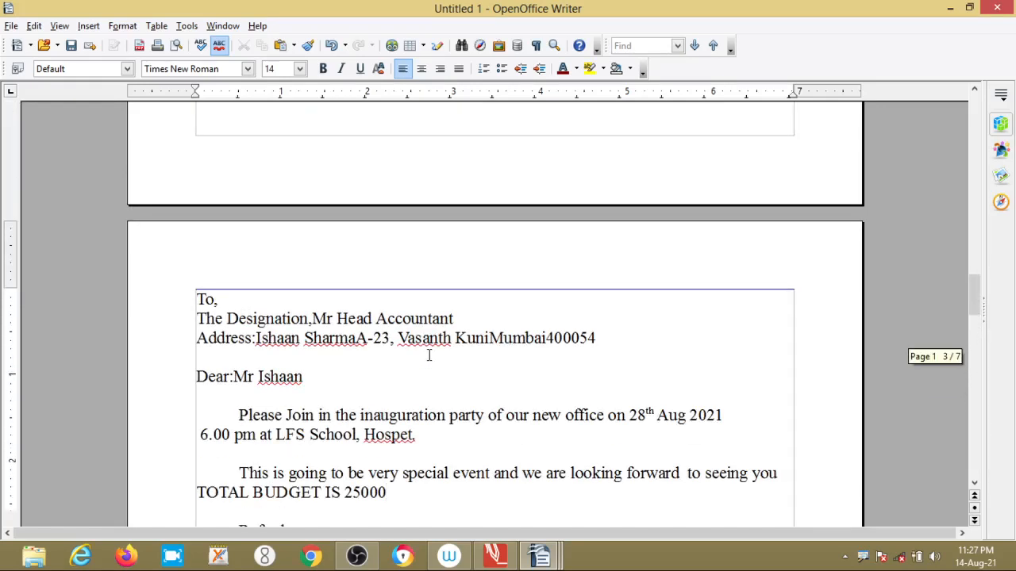
{"action": "scroll", "coordinate": [428, 356], "scroll_direction": "up", "scroll_amount": 1}
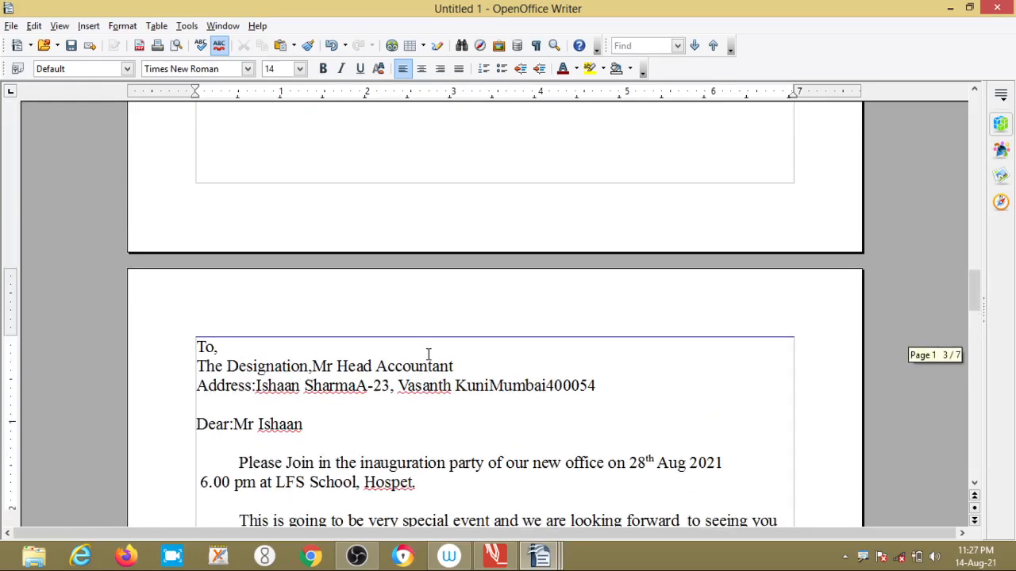
{"action": "scroll", "coordinate": [427, 350], "scroll_direction": "up", "scroll_amount": 20}
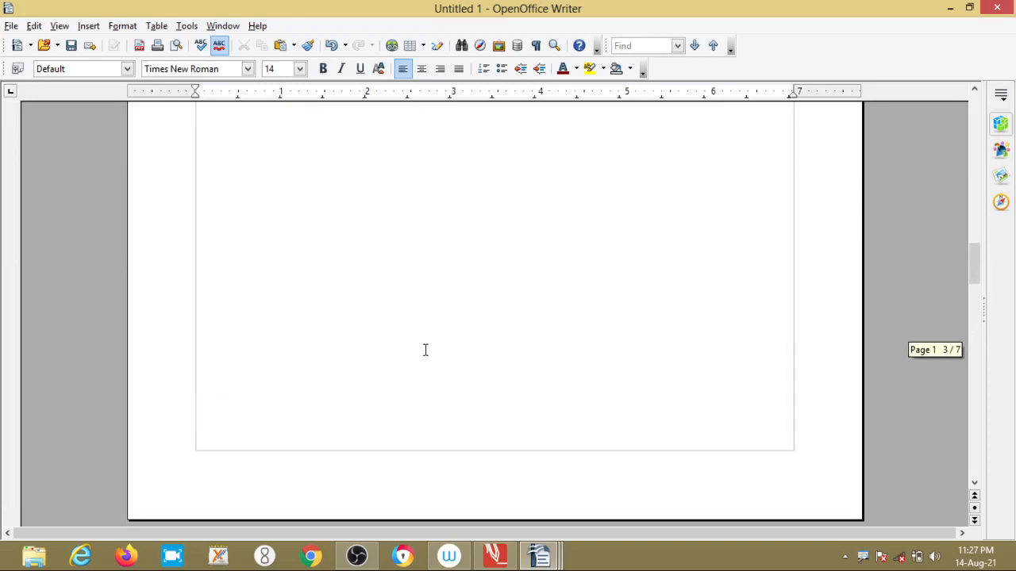
{"action": "scroll", "coordinate": [422, 331], "scroll_direction": "up", "scroll_amount": 20}
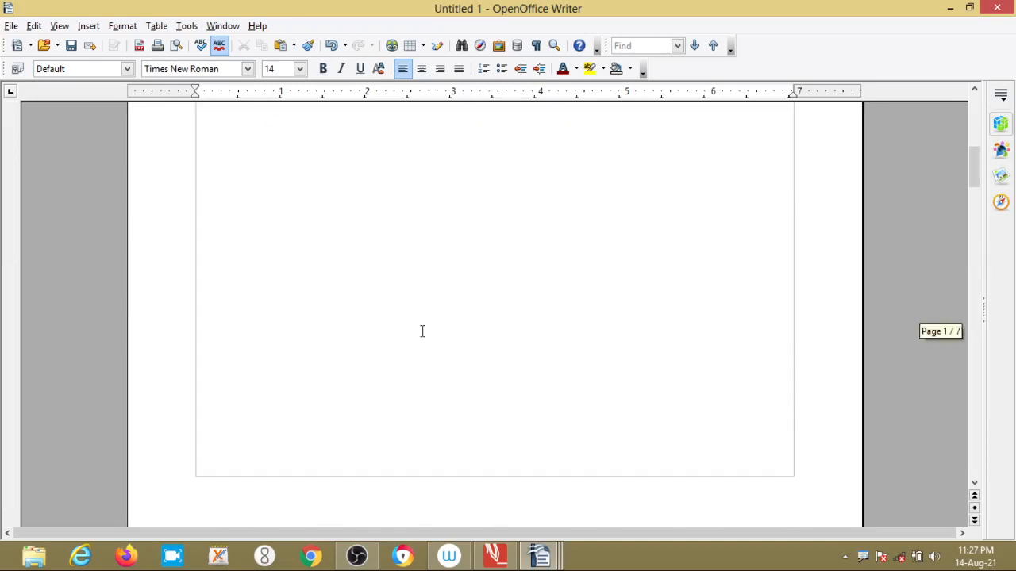
{"action": "scroll", "coordinate": [422, 331], "scroll_direction": "down", "scroll_amount": 20}
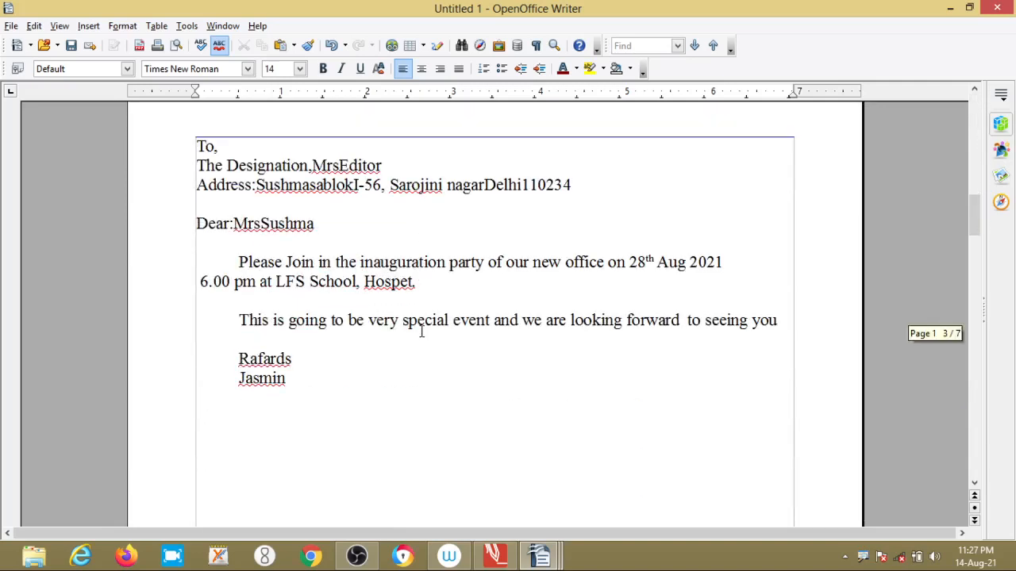
{"action": "scroll", "coordinate": [422, 331], "scroll_direction": "down", "scroll_amount": 10}
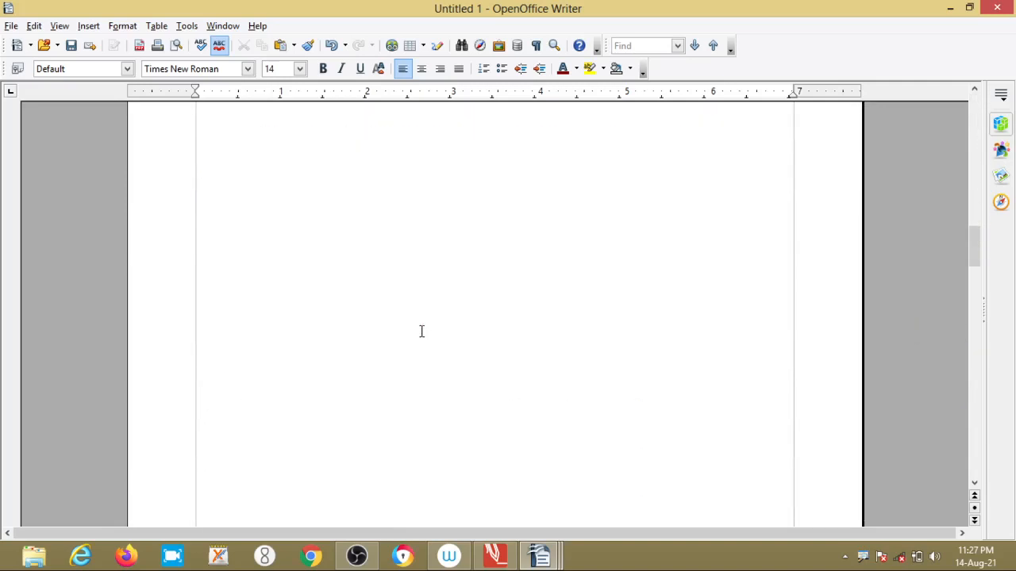
{"action": "scroll", "coordinate": [422, 331], "scroll_direction": "down", "scroll_amount": 10}
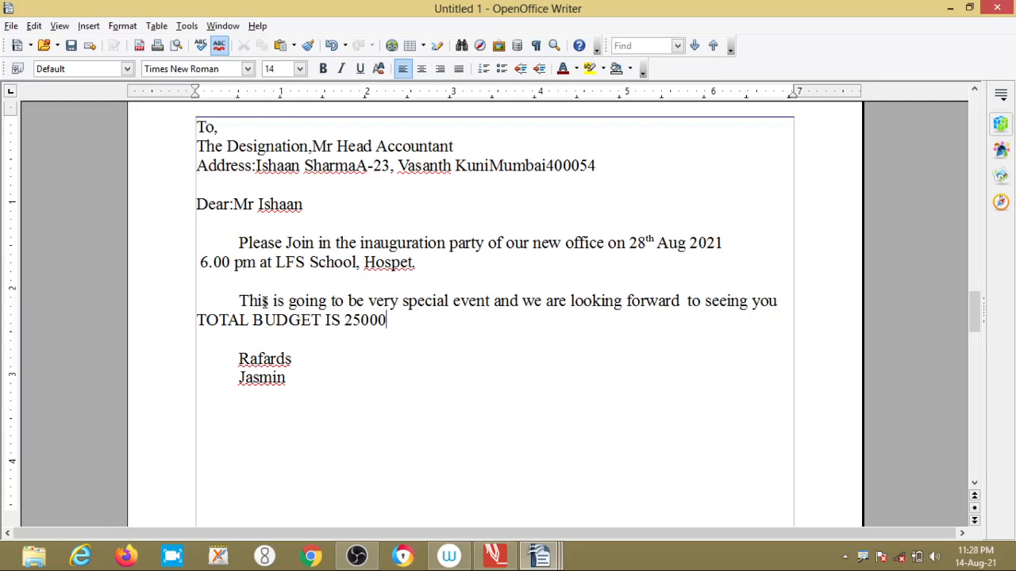
{"action": "type", "text": "45"}
{"action": "scroll", "coordinate": [405, 364], "scroll_direction": "down", "scroll_amount": 1}
{"action": "scroll", "coordinate": [405, 364], "scroll_direction": "down", "scroll_amount": 3}
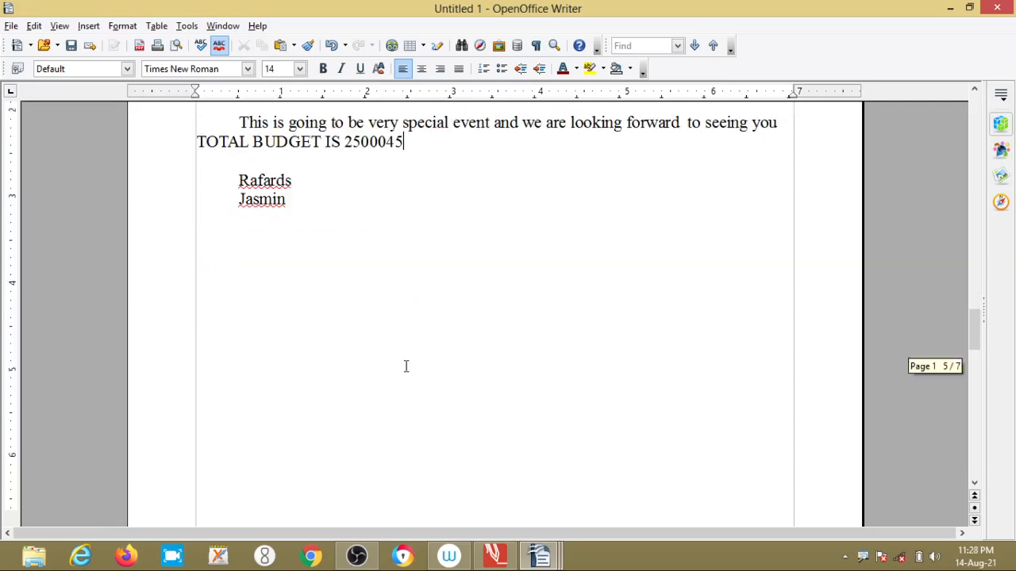
{"action": "scroll", "coordinate": [409, 367], "scroll_direction": "down", "scroll_amount": 2}
{"action": "scroll", "coordinate": [417, 371], "scroll_direction": "up", "scroll_amount": 5}
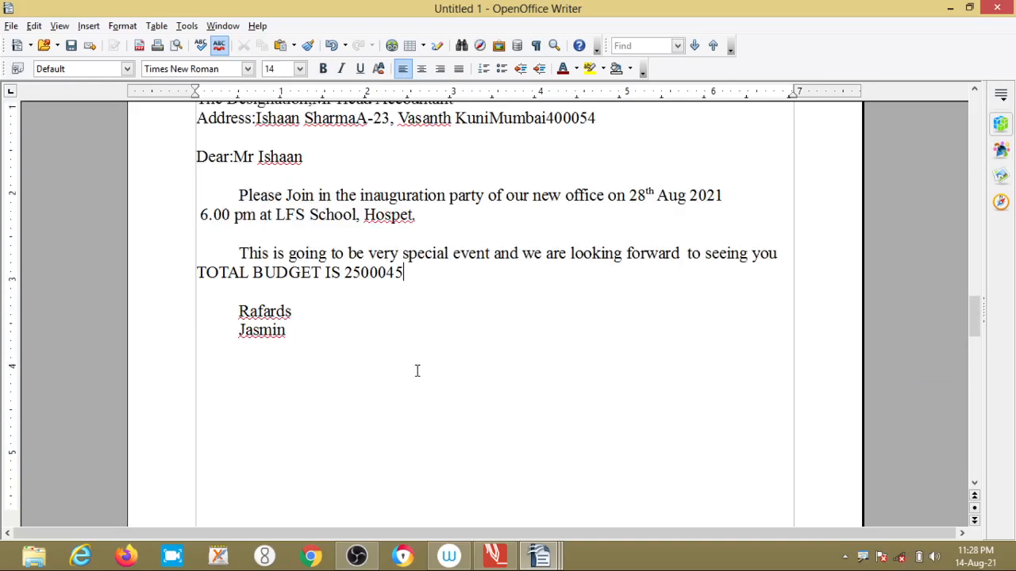
{"action": "key", "text": "BackSpace"}
{"action": "key", "text": "BackSpace"}
- Save the merged document to the Desktop as mailmerdoc1 in ODF Text Document format
{"action": "left_click", "coordinate": [13, 26]}
{"action": "mouse_move", "coordinate": [30, 27]}
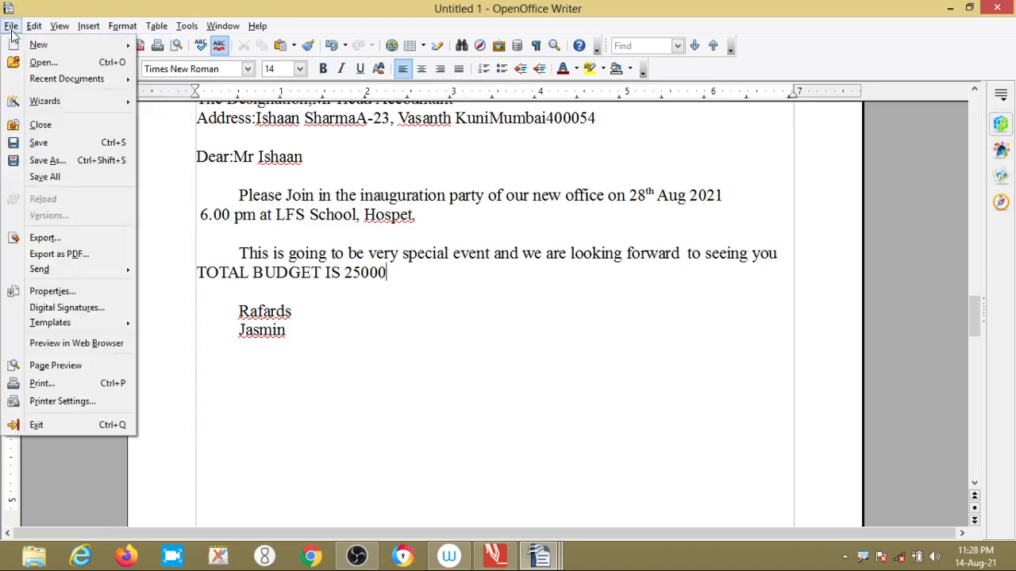
{"action": "left_click", "coordinate": [45, 159]}
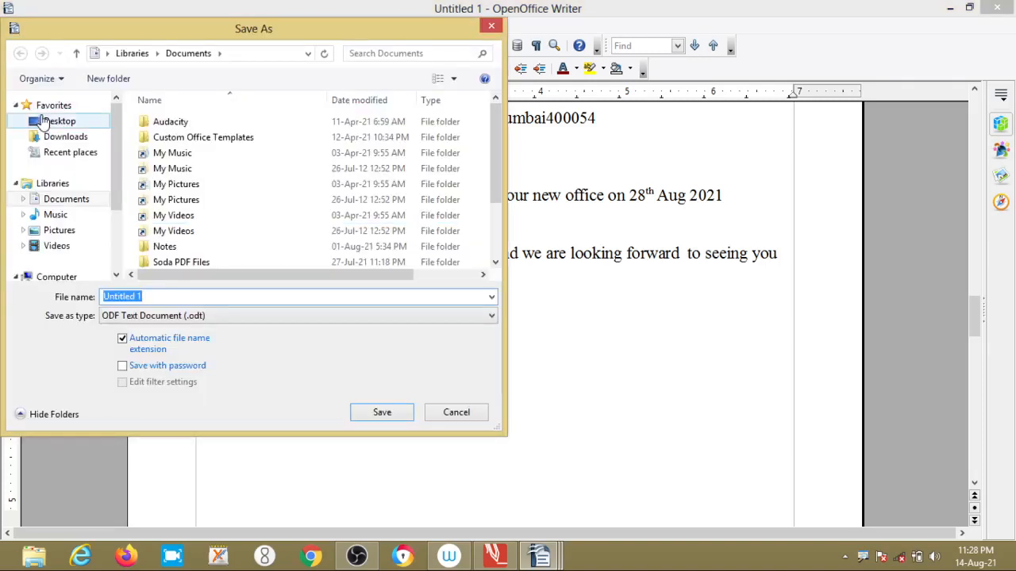
{"action": "left_click", "coordinate": [43, 119]}
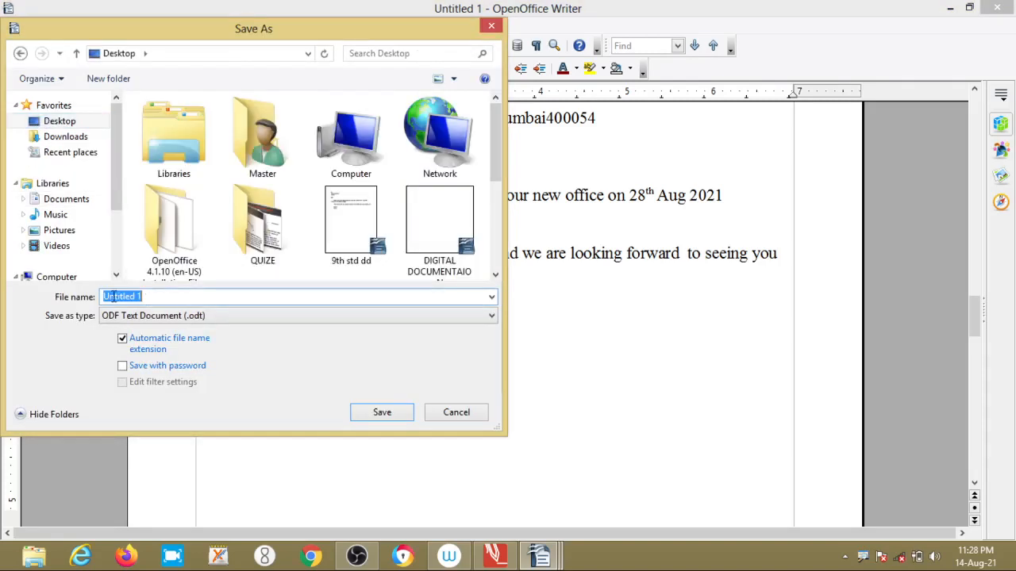
{"action": "type", "text": "MA"}
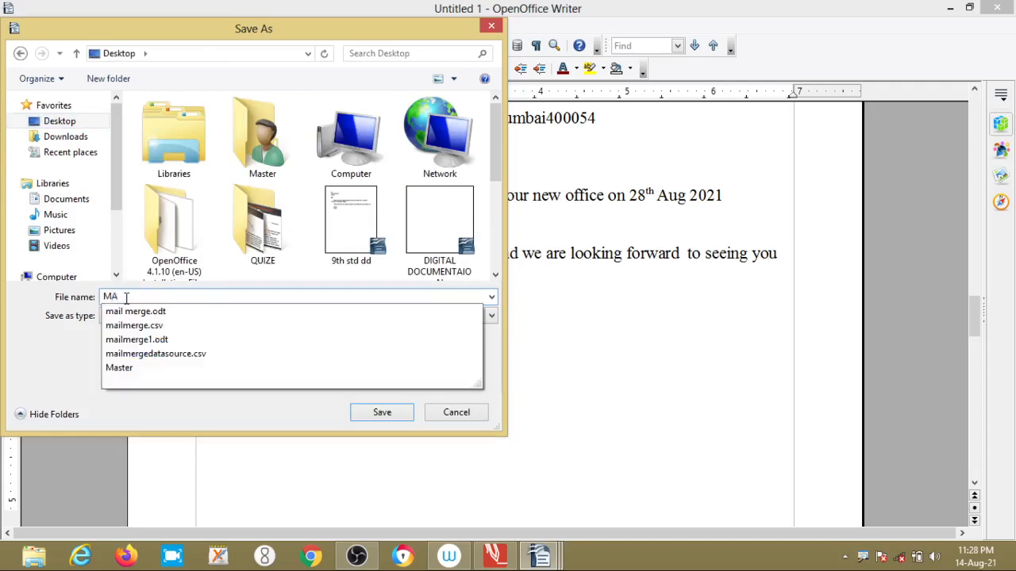
{"action": "key", "text": "BackSpace"}
{"action": "key", "text": "BackSpace"}
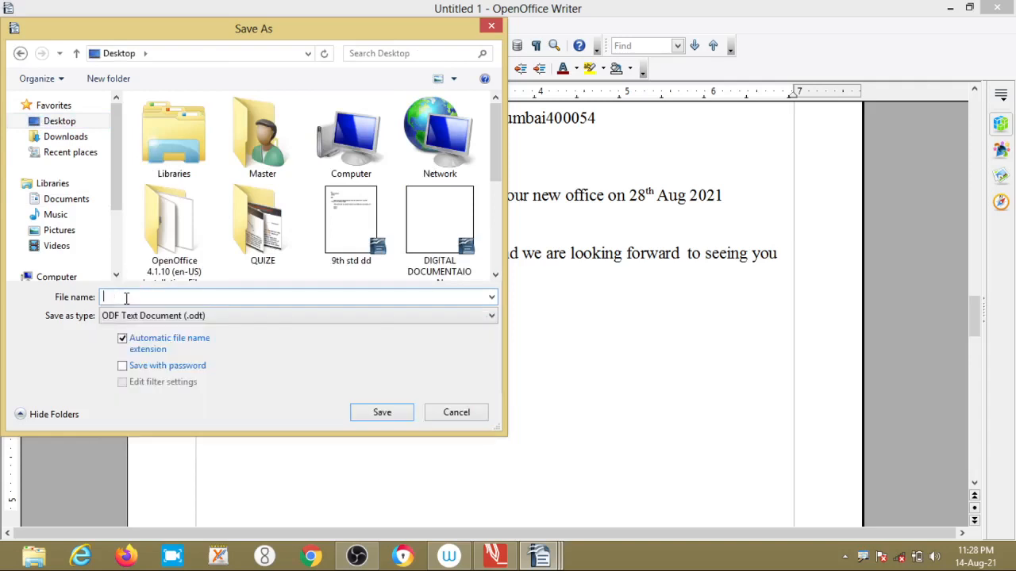
{"action": "type", "text": "mailm"}
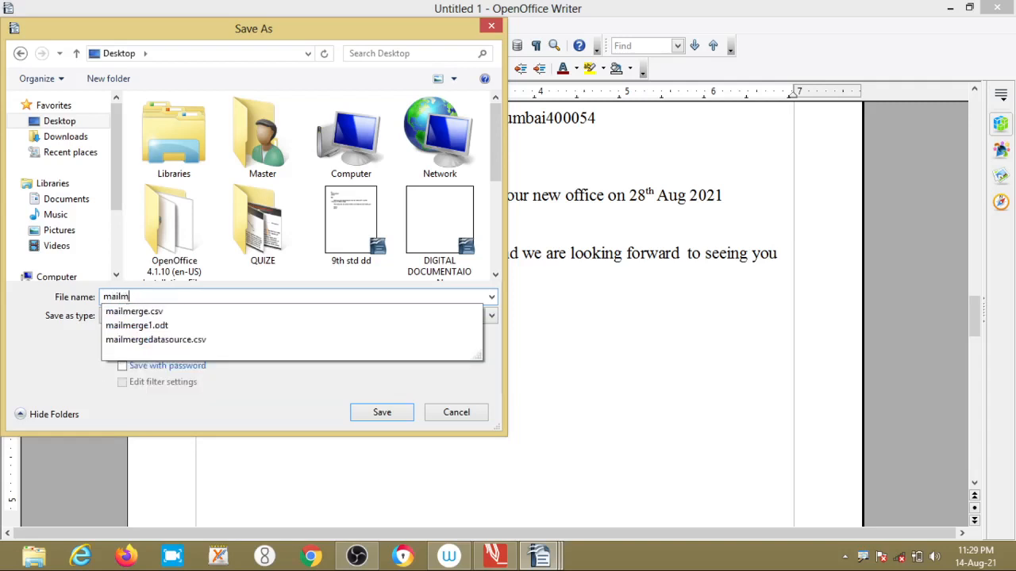
{"action": "type", "text": "erd"}
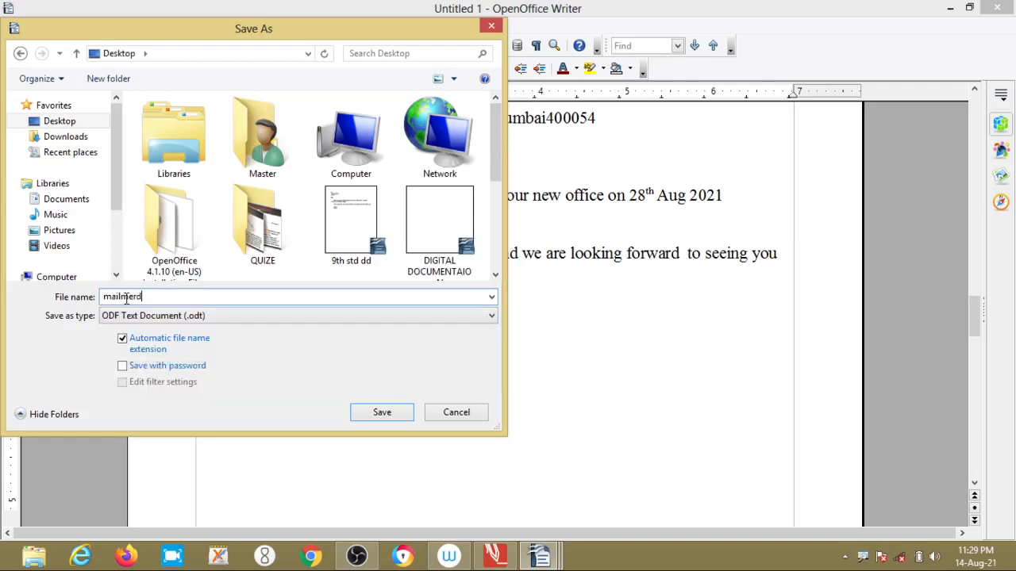
{"action": "type", "text": "oc1"}
{"action": "left_click", "coordinate": [390, 413]}
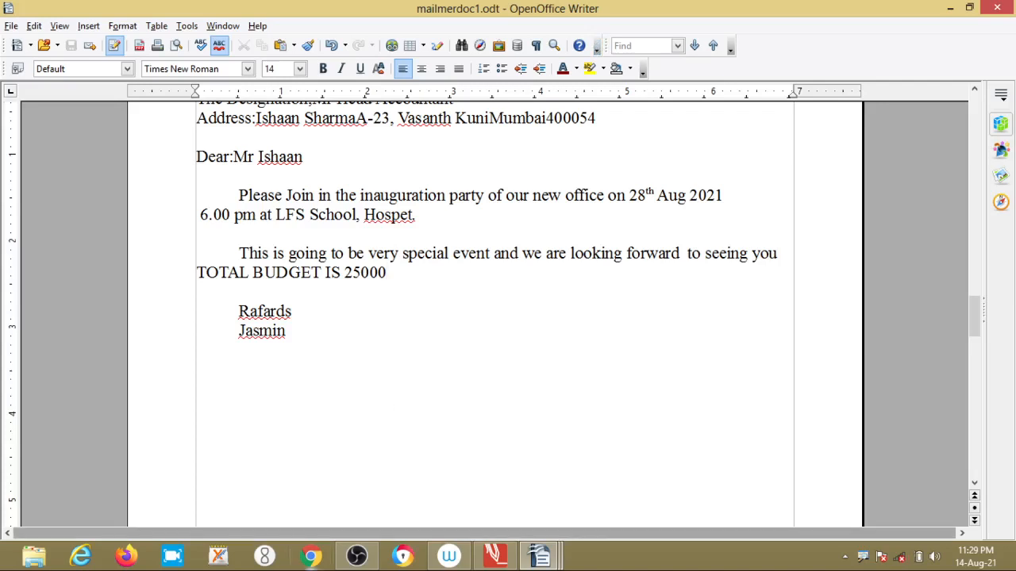
{"action": "left_click", "coordinate": [359, 557]}
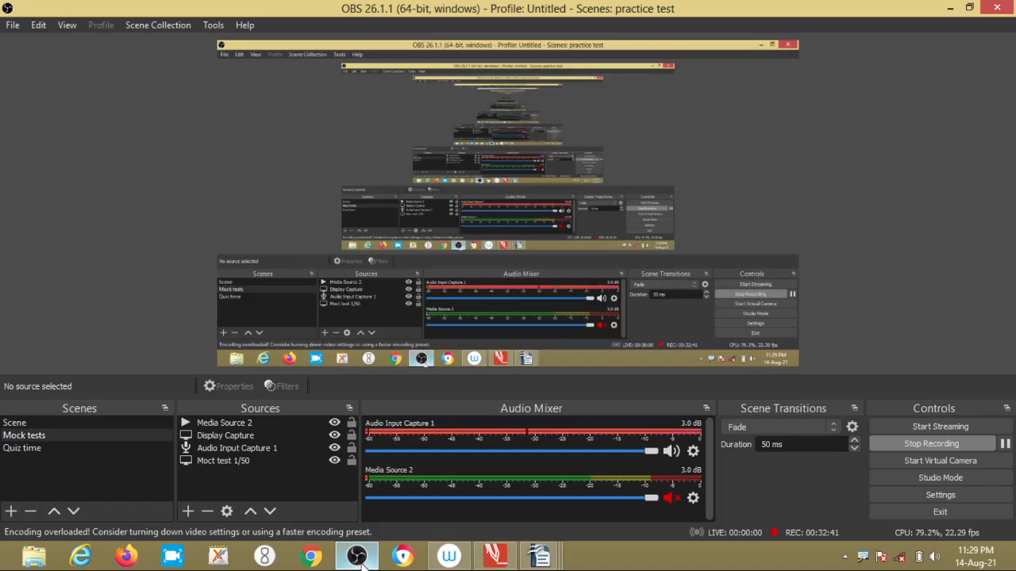
{"action": "left_click", "coordinate": [359, 558]}
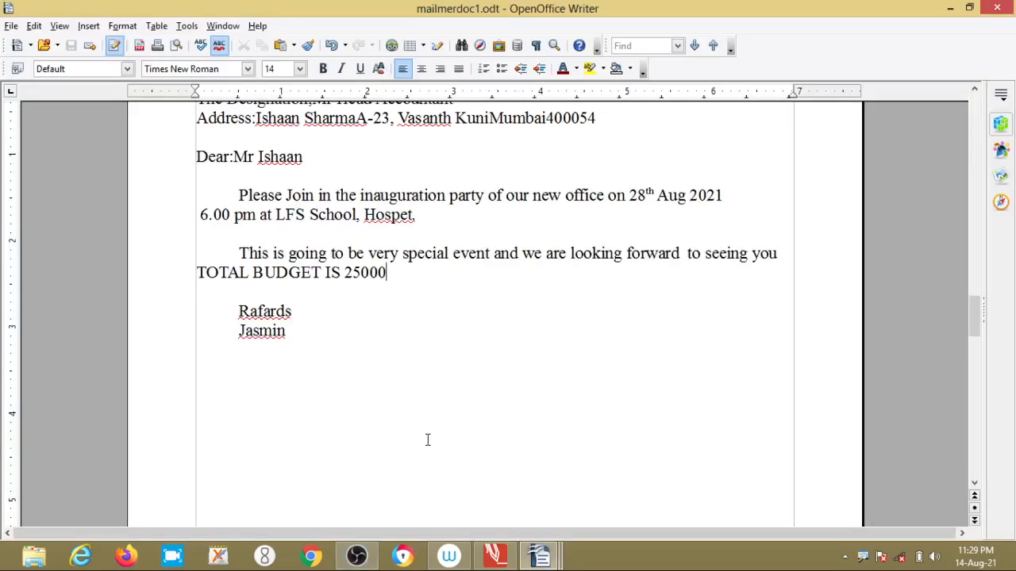